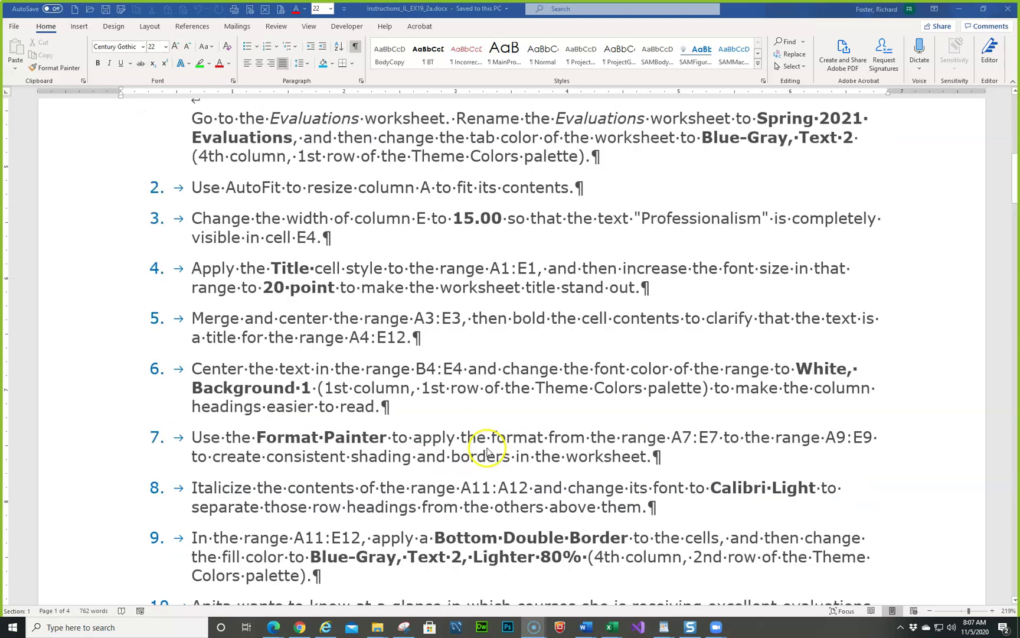
# Read through the project steps and the final figures in the Instructions_IL_EX19_2a document, returning to its beginning
pyautogui.scroll(-2, 378, 395)
pyautogui.scroll(-1, 341, 374)
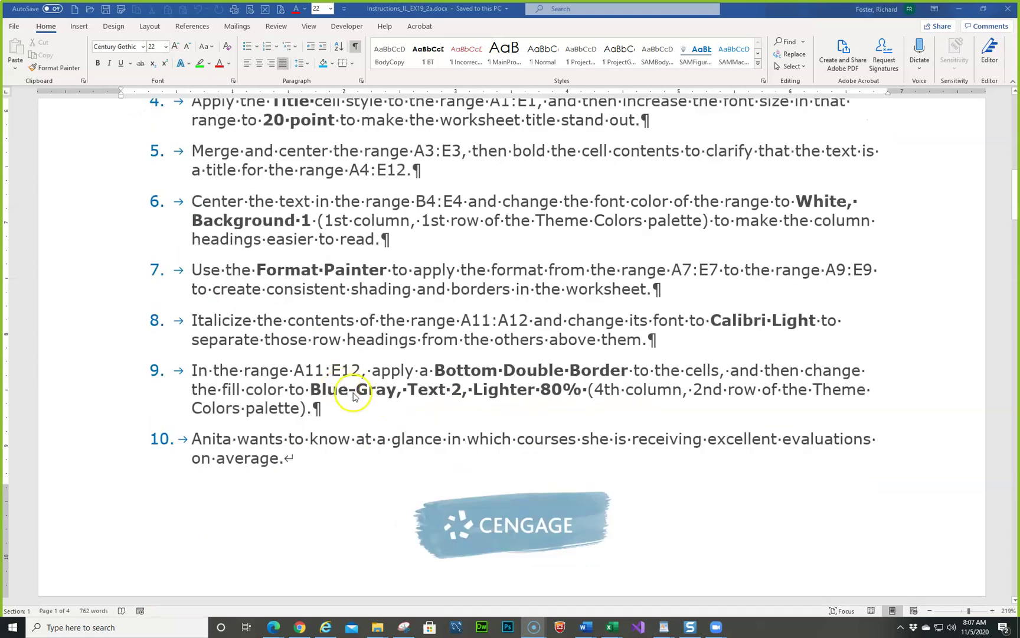
pyautogui.scroll(-1, 493, 383)
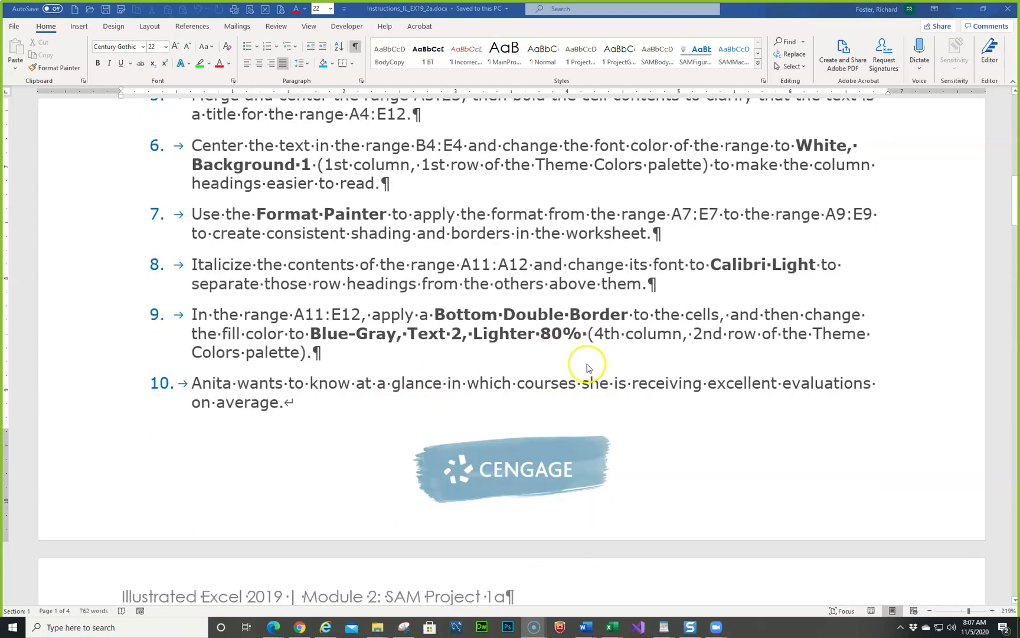
pyautogui.scroll(-8, 585, 362)
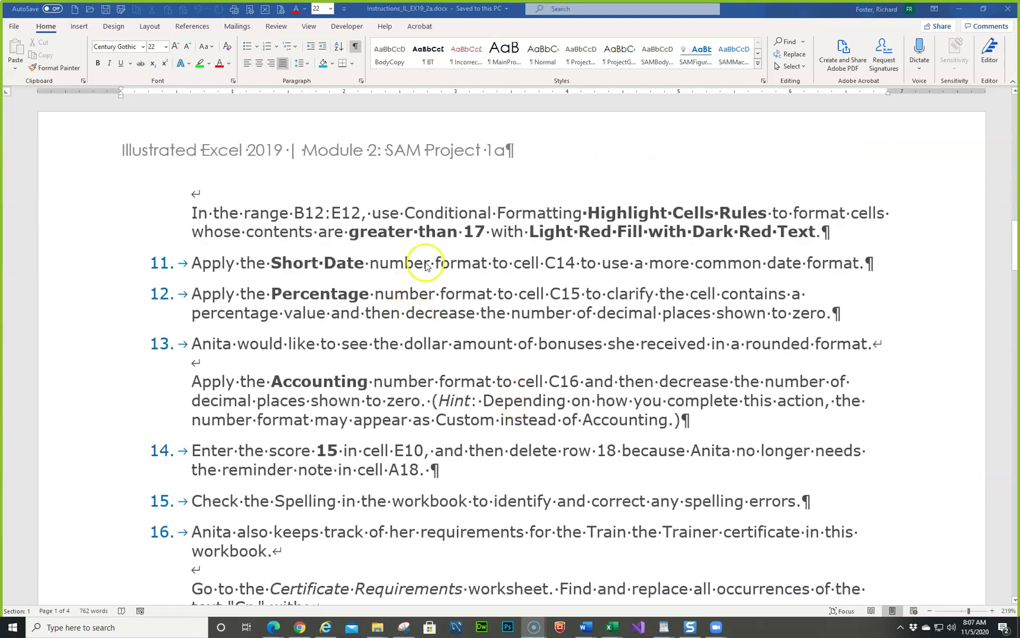
pyautogui.scroll(-1, 433, 376)
pyautogui.scroll(-3, 433, 377)
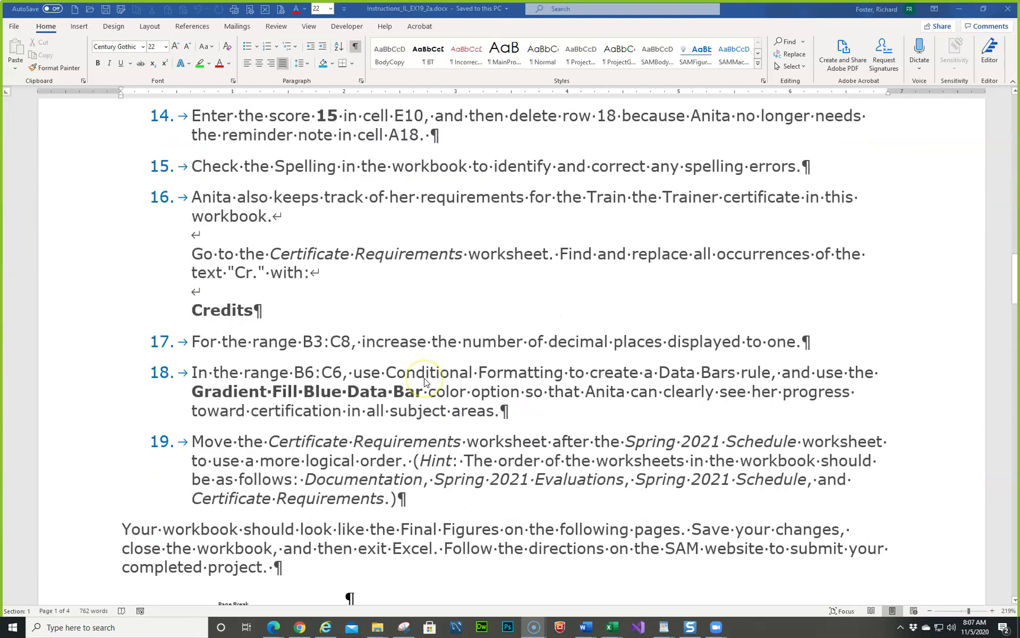
pyautogui.scroll(-2, 401, 303)
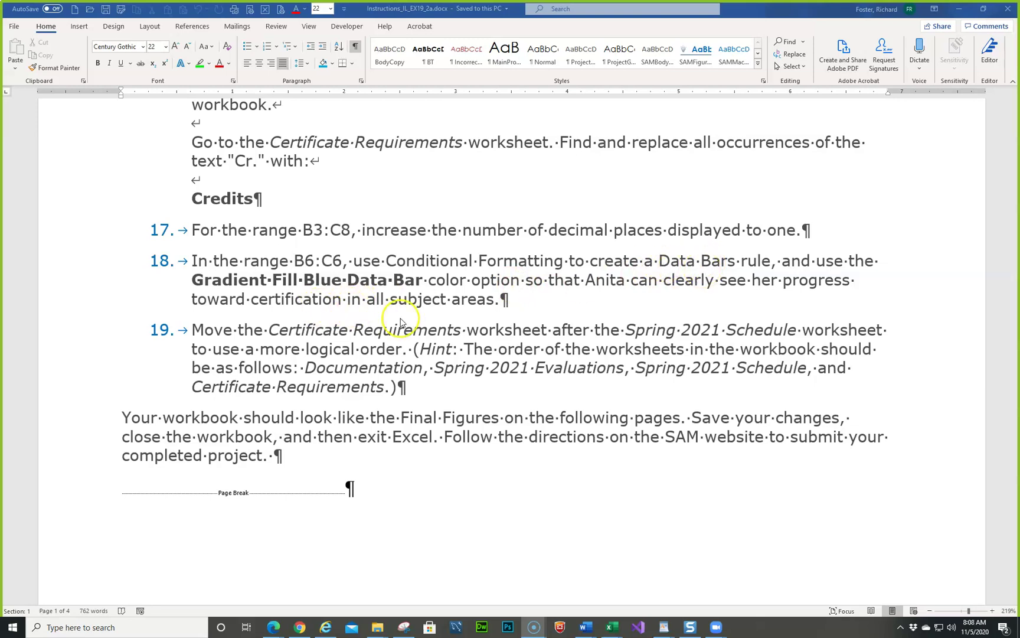
pyautogui.scroll(-10, 401, 322)
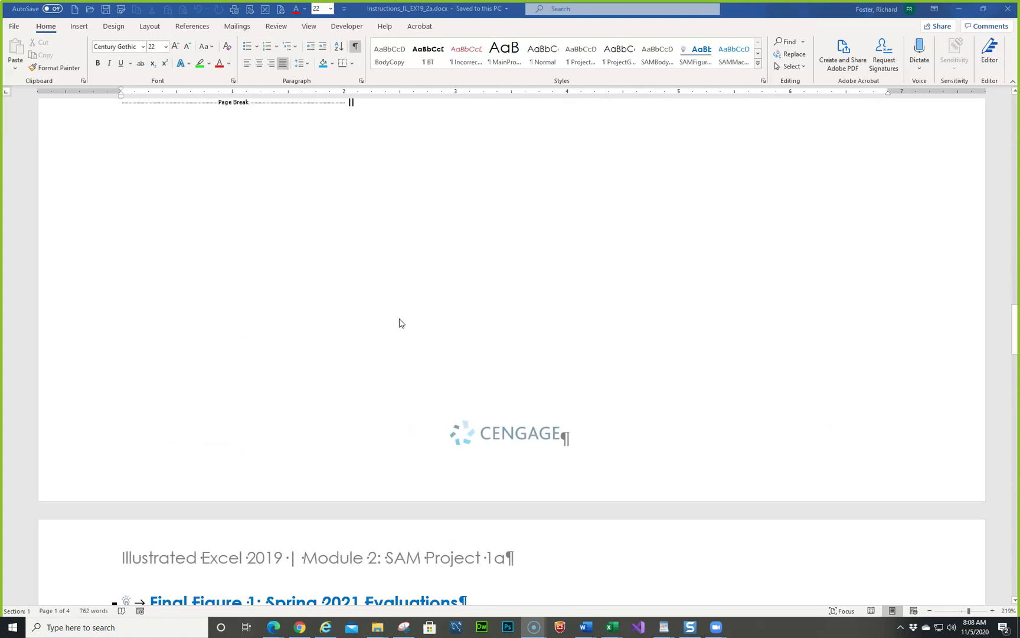
pyautogui.scroll(-2, 413, 313)
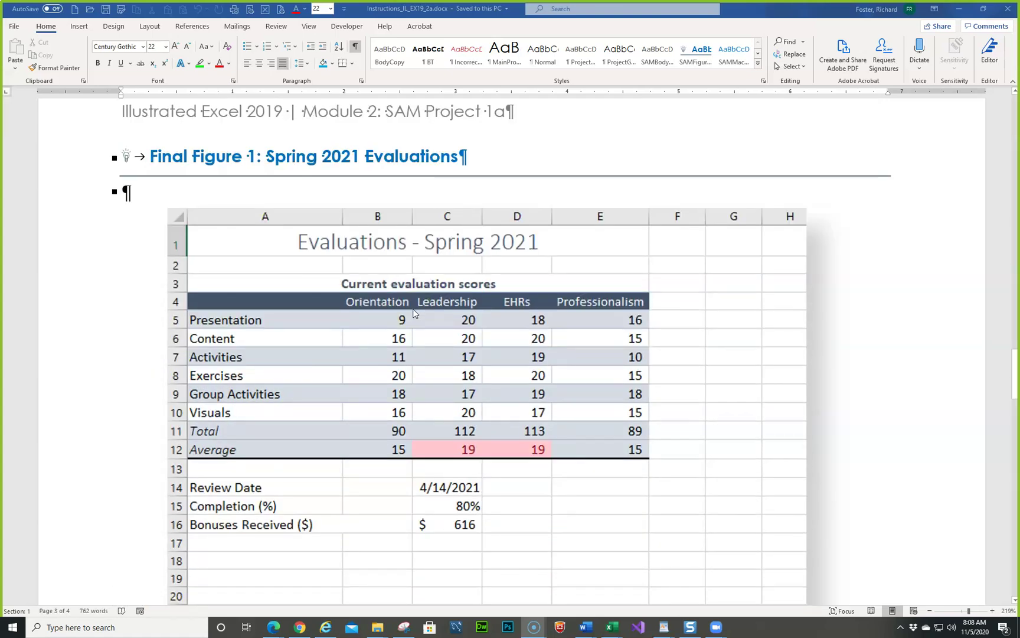
pyautogui.scroll(20, 413, 314)
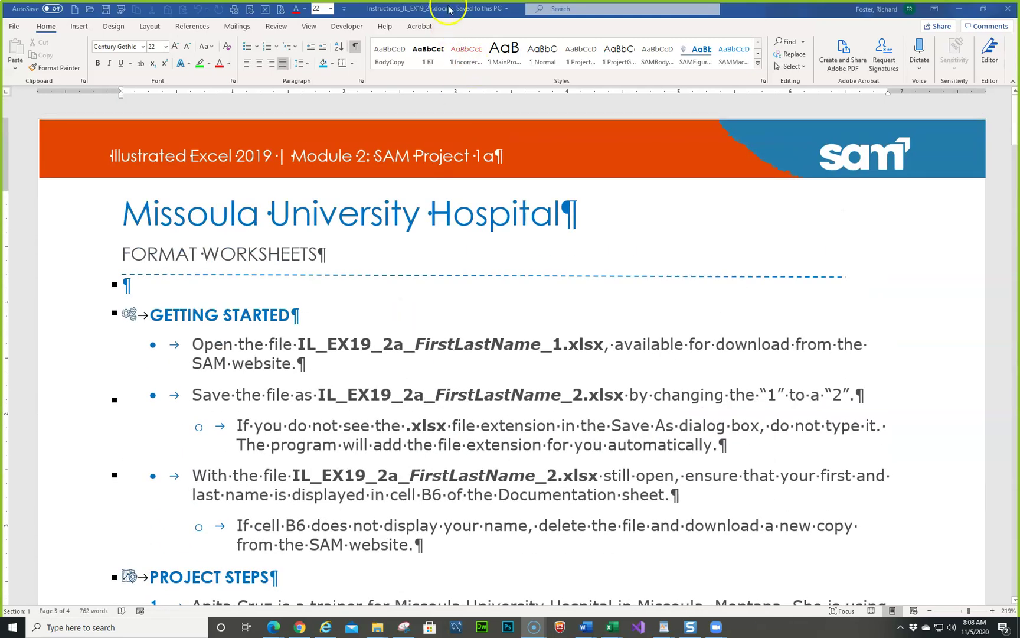
# Open the IL_EX19_2a workbook ending in _1 from the Module-02 folder in Excel and enable editing
pyautogui.moveTo(450, 10); pyautogui.dragTo(0, 125)
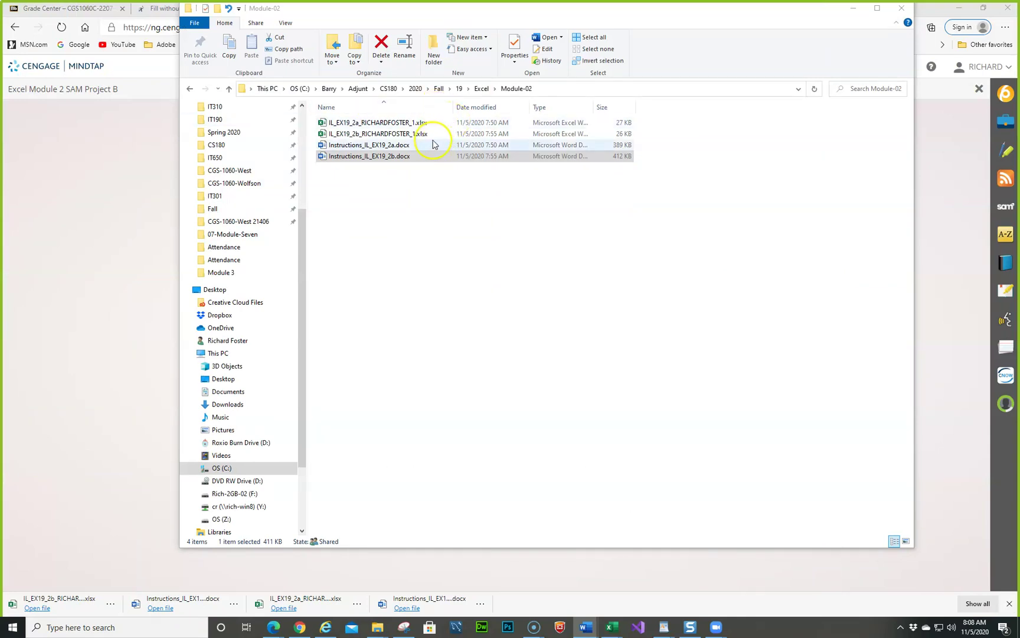
pyautogui.doubleClick(417, 122)
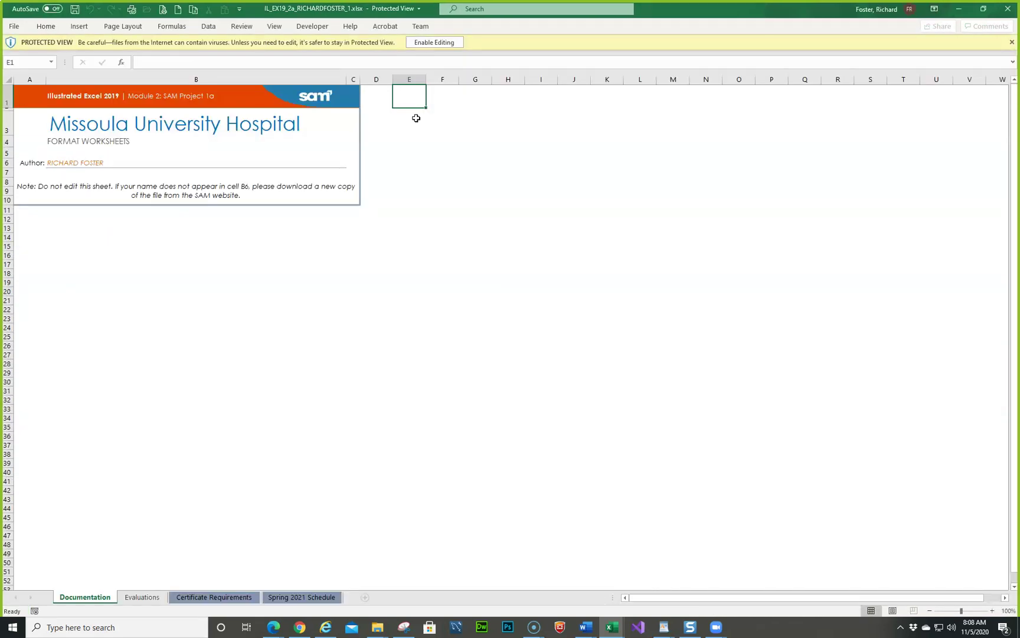
pyautogui.click(434, 41)
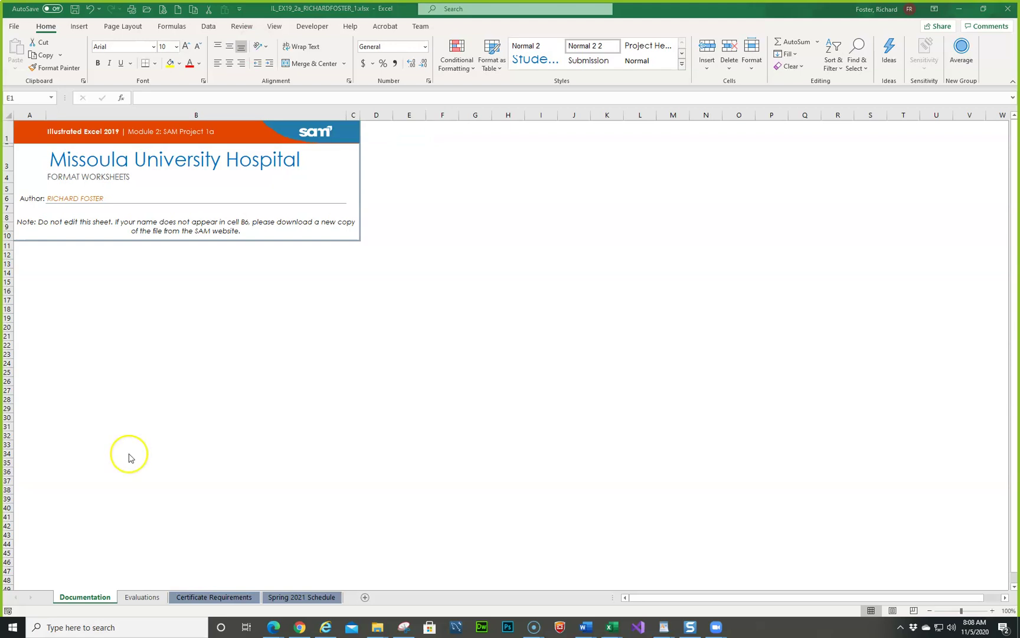
# Save the workbook as a copy in the same folder, changing the 1 at the end of the file name to 2
pyautogui.click(654, 6)
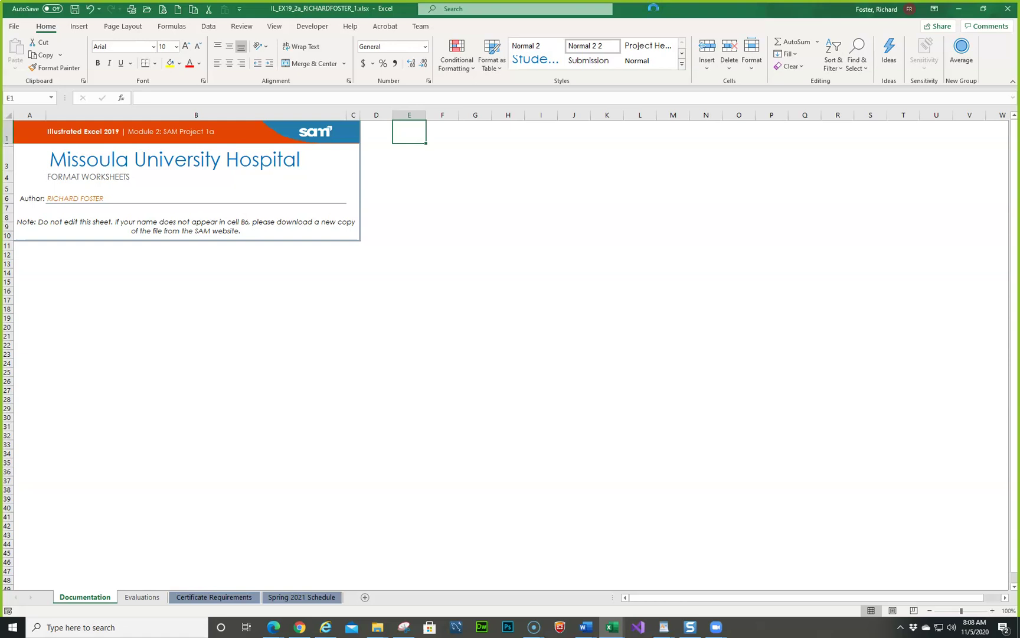
pyautogui.press('F12')
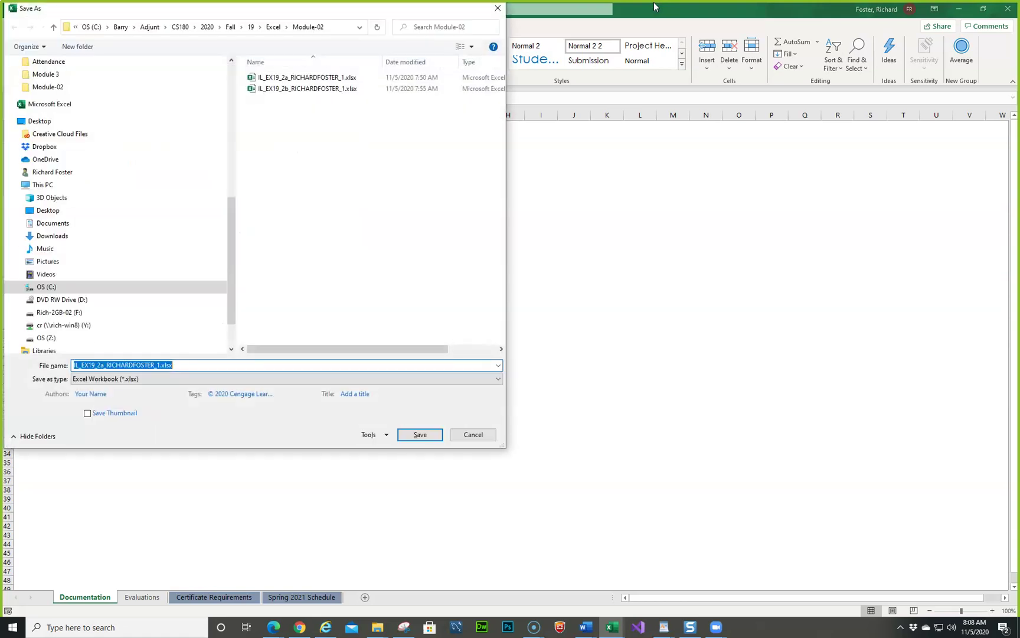
pyautogui.click(230, 366)
pyautogui.press('Left')
pyautogui.press('Left')
pyautogui.press('Left')
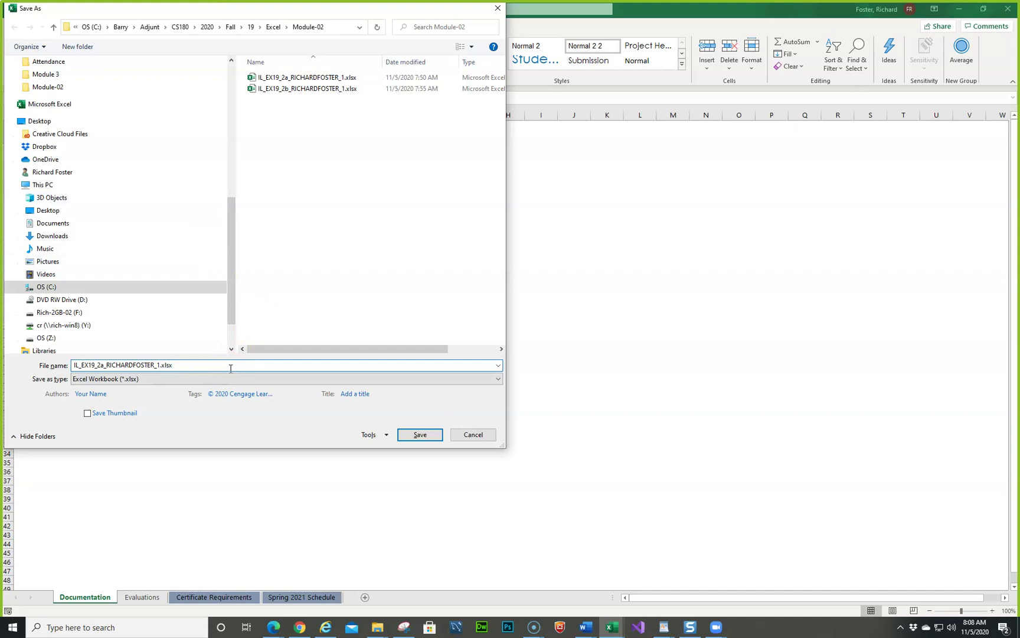
pyautogui.press('BackSpace')
pyautogui.write('2')
pyautogui.press('Return')
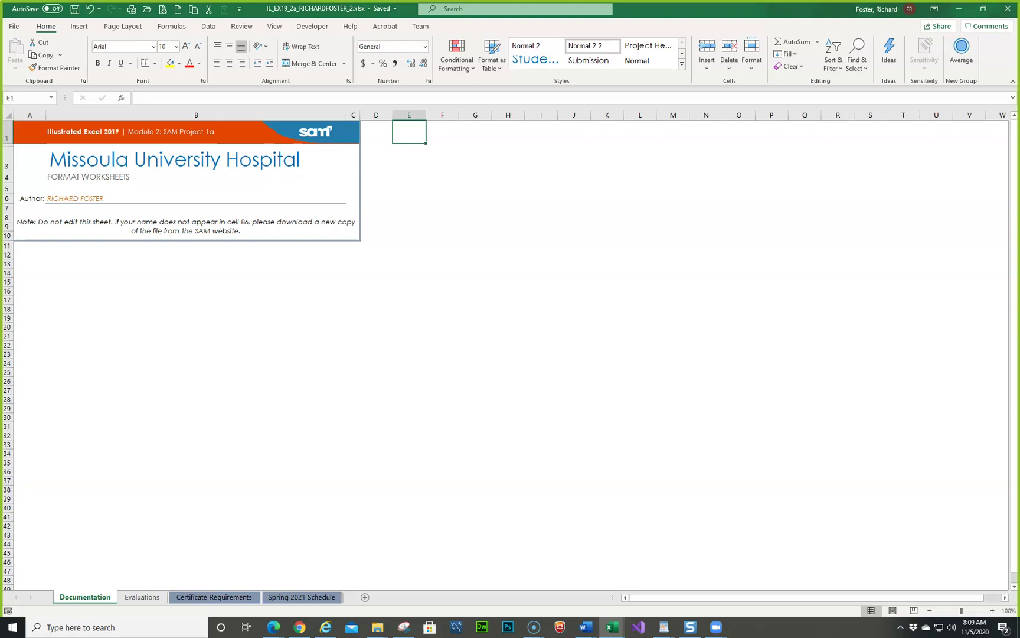
# Check the author name in cell B6 of the Documentation sheet and look through the other worksheets
pyautogui.click(64, 200)
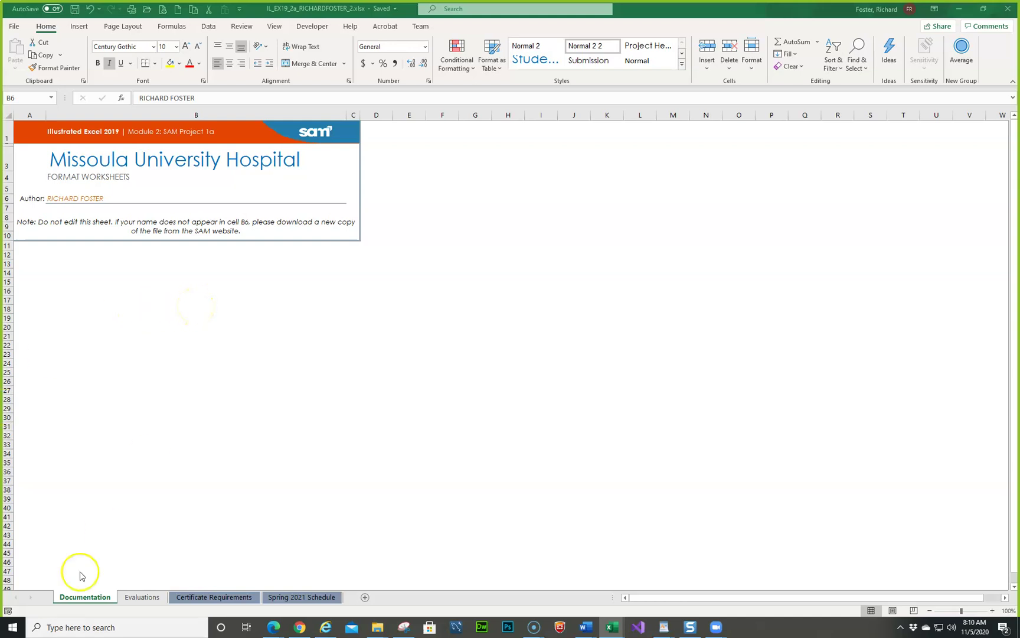
pyautogui.click(148, 598)
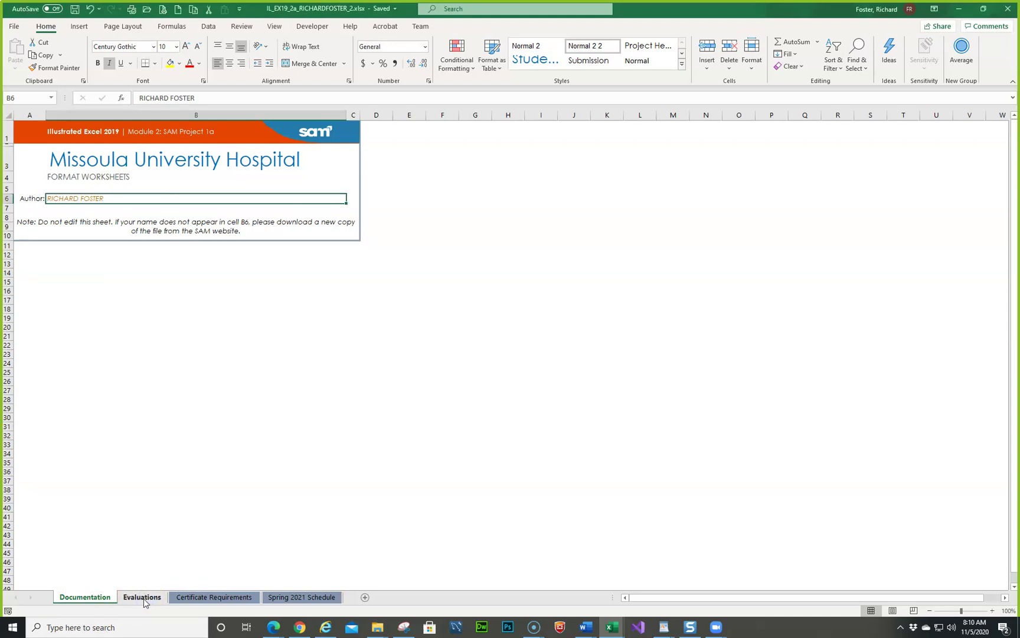
pyautogui.click(143, 597)
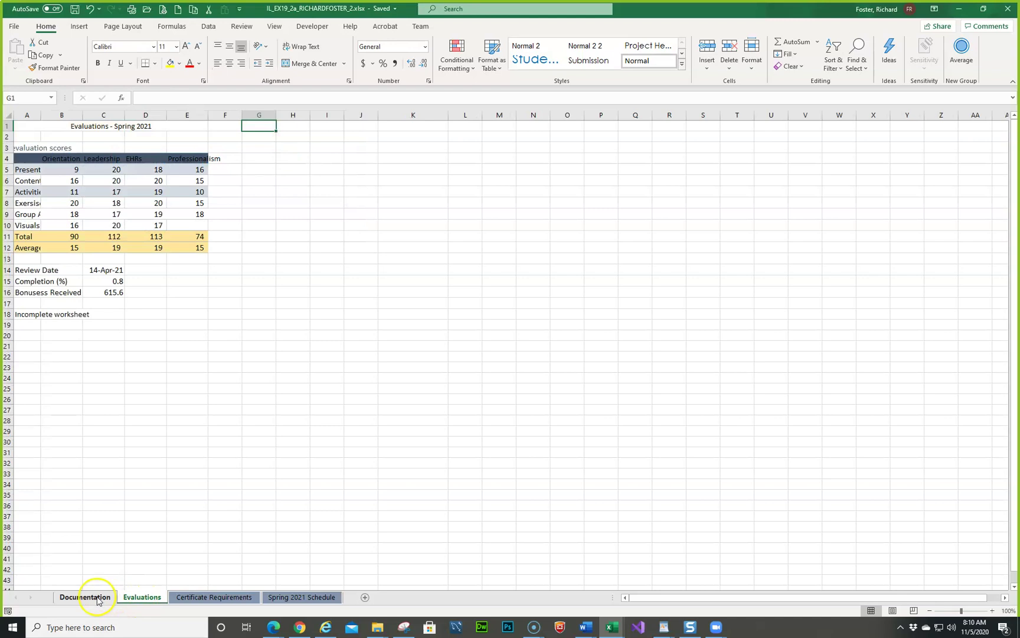
pyautogui.click(102, 598)
pyautogui.click(139, 597)
pyautogui.click(201, 598)
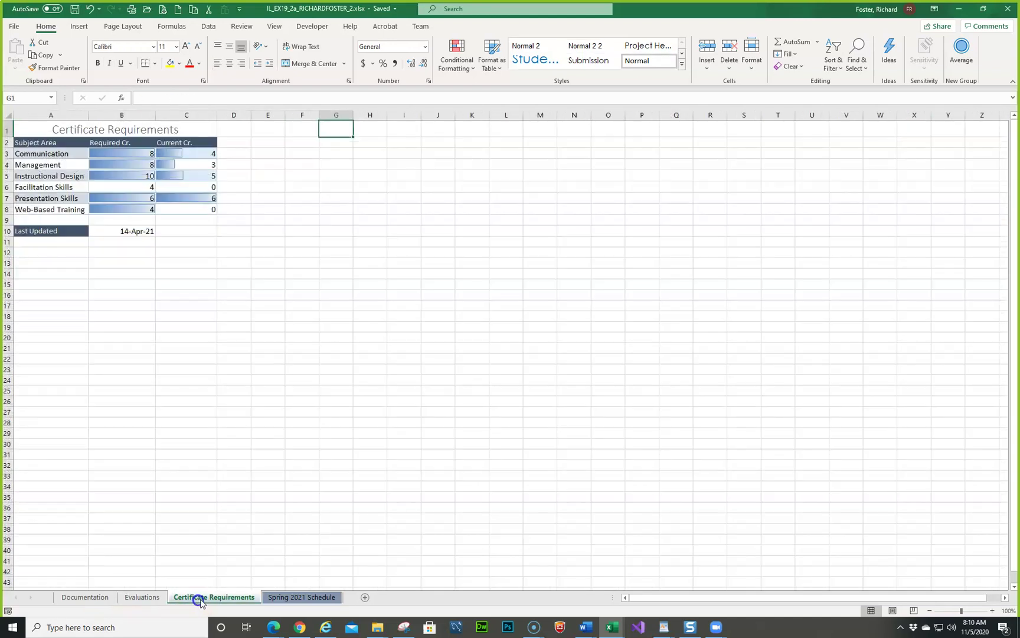
pyautogui.click(308, 597)
# Rename the Evaluations worksheet to "Spring 2021 Evaluations"
pyautogui.click(162, 598)
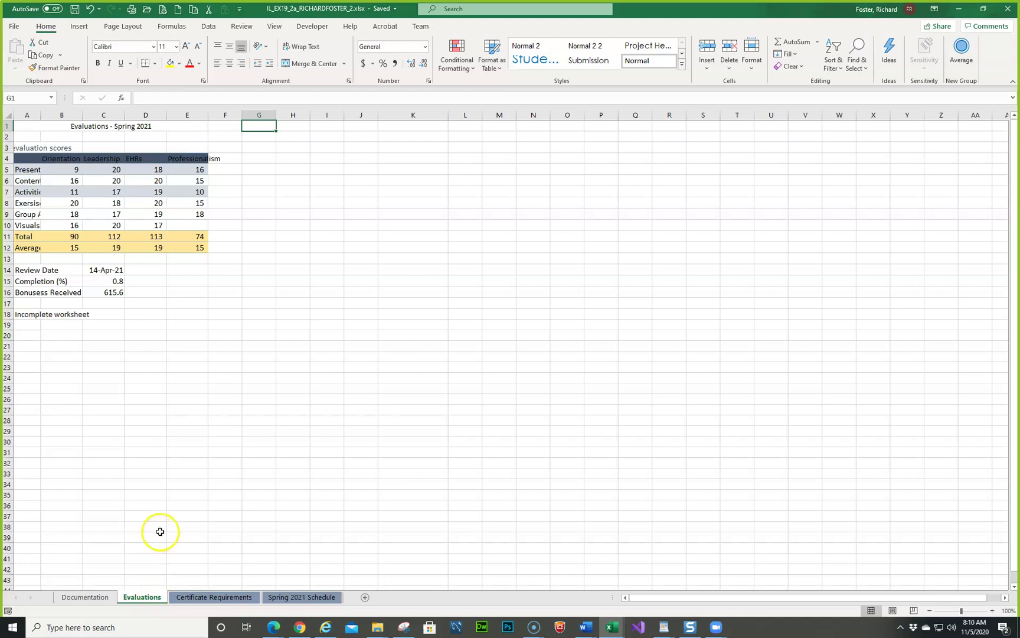
pyautogui.rightClick(150, 598)
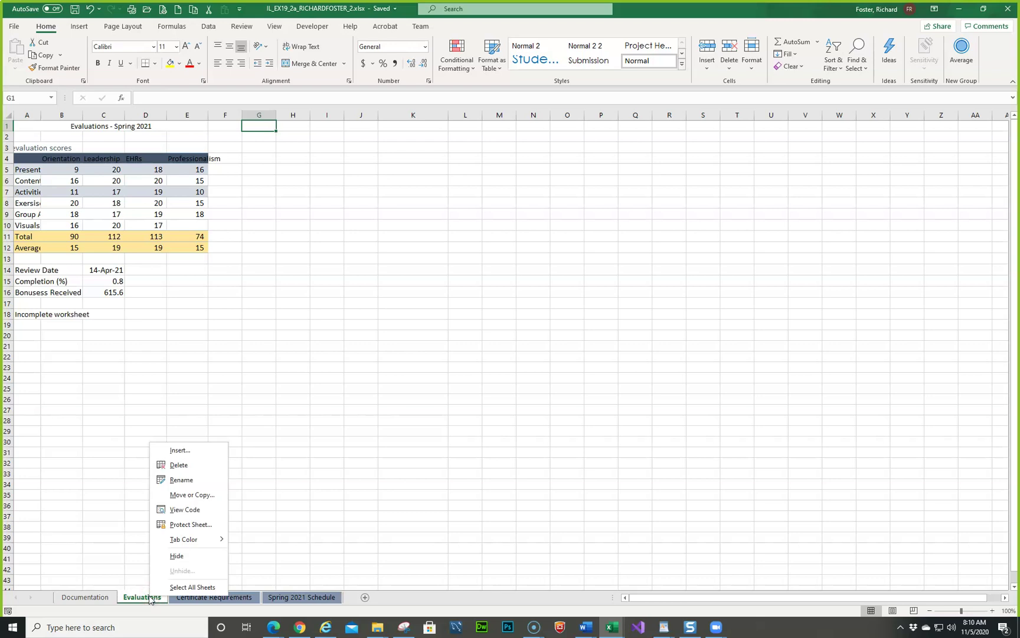
pyautogui.click(195, 476)
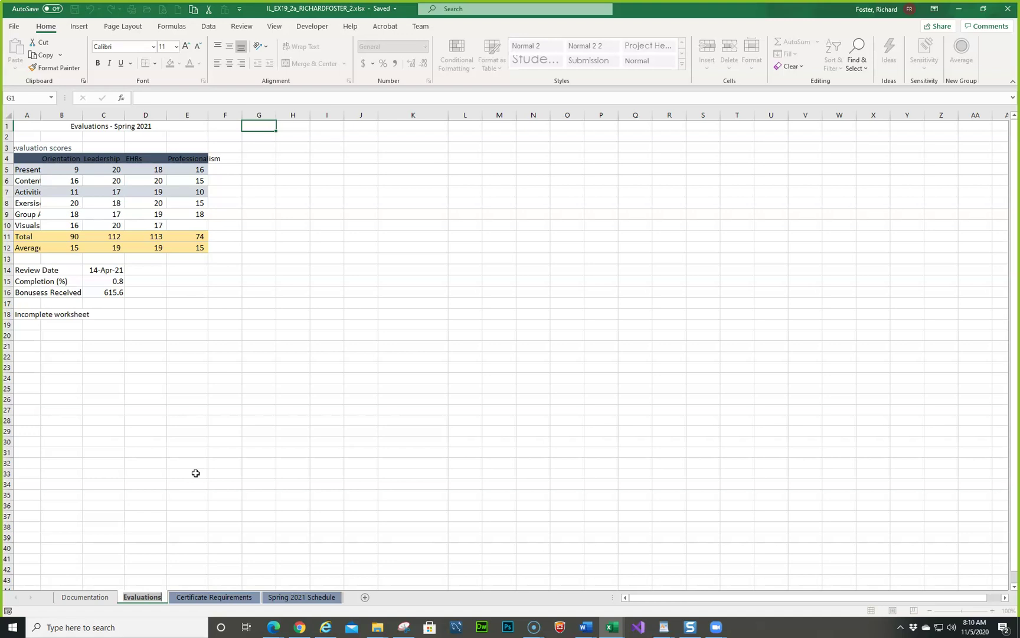
pyautogui.write('Spring')
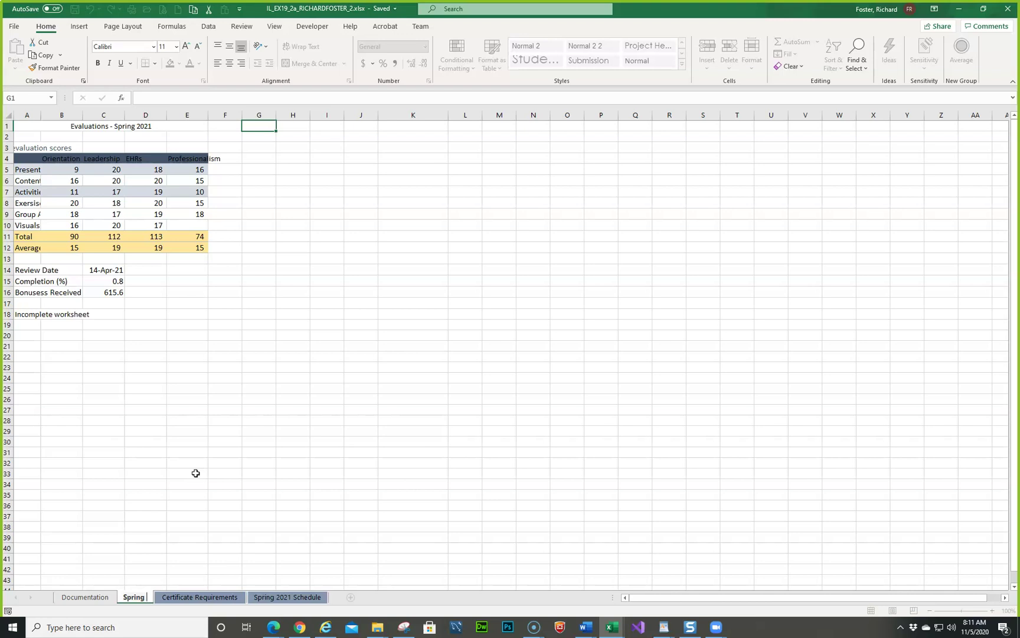
pyautogui.write('20')
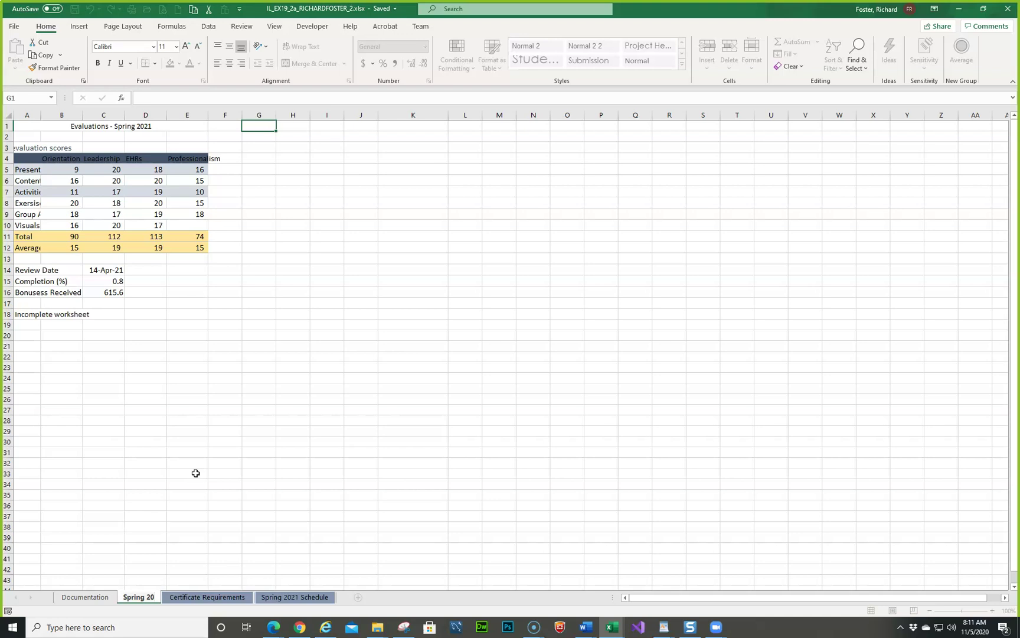
pyautogui.write('21')
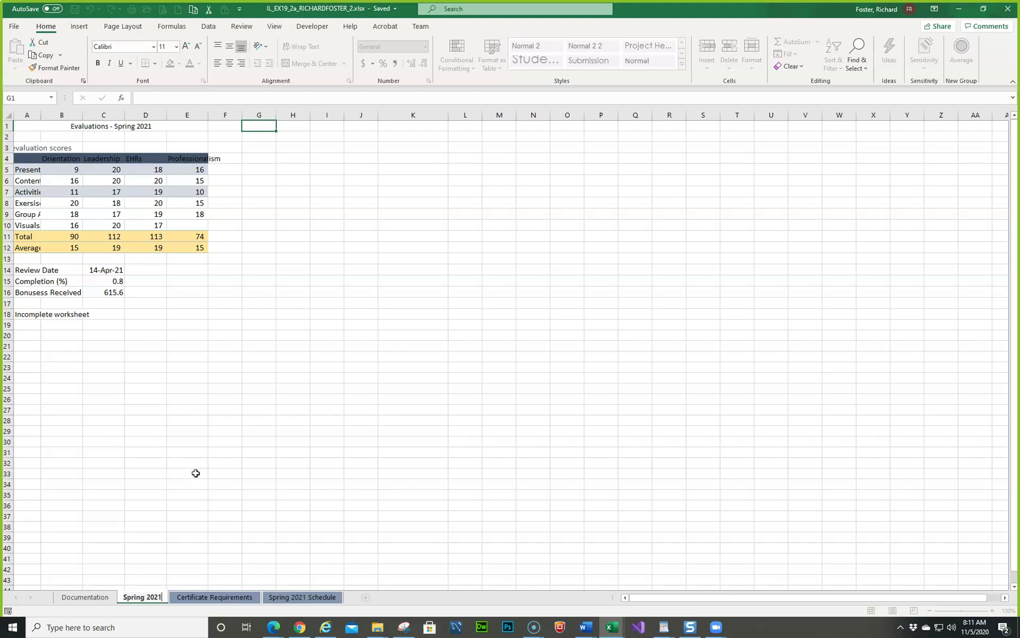
pyautogui.write('E')
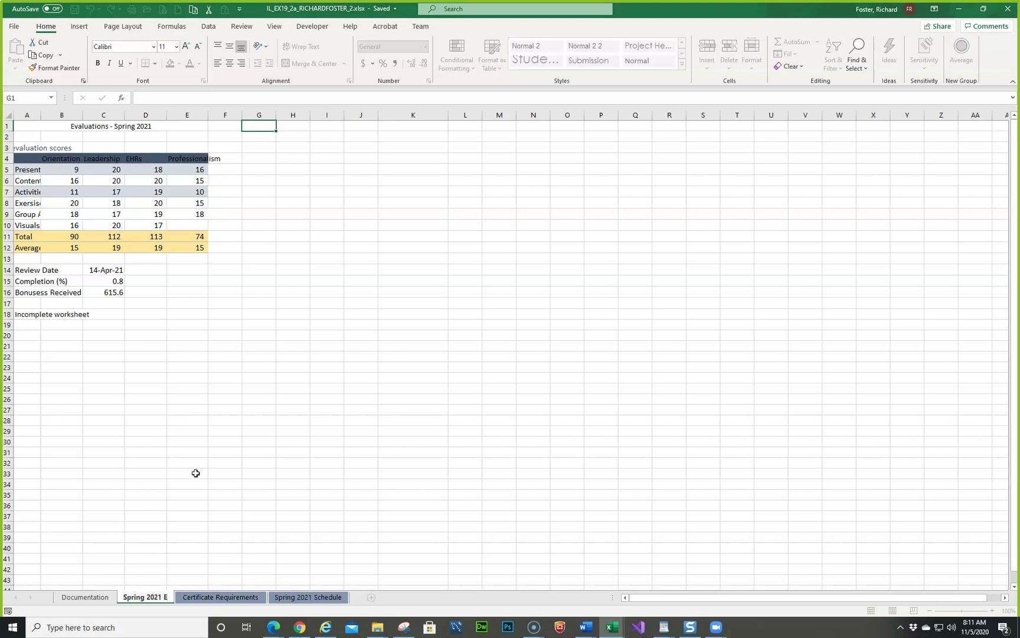
pyautogui.write('val')
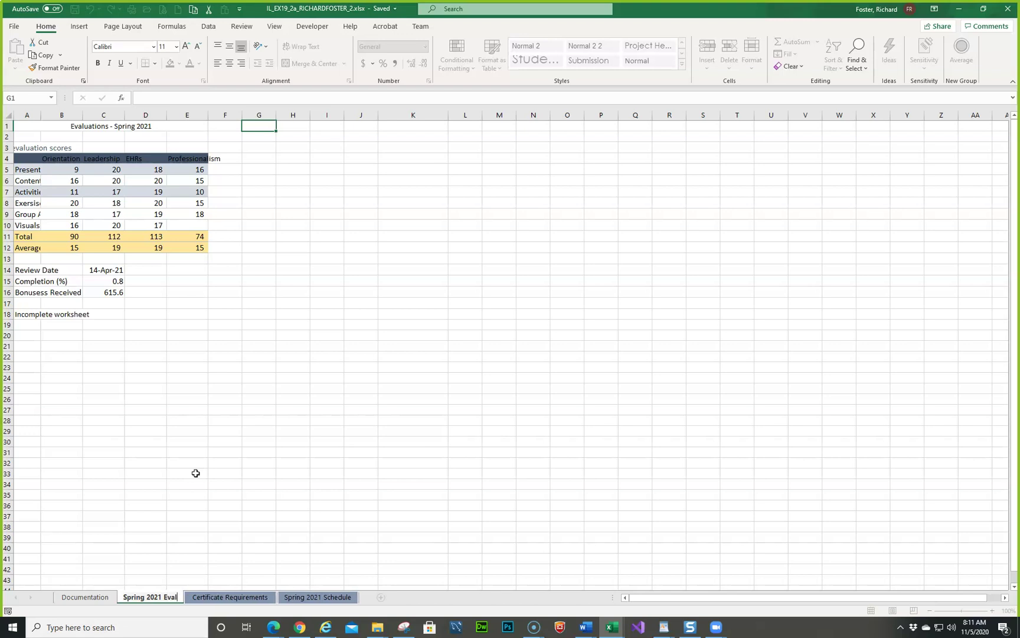
pyautogui.write('uations')
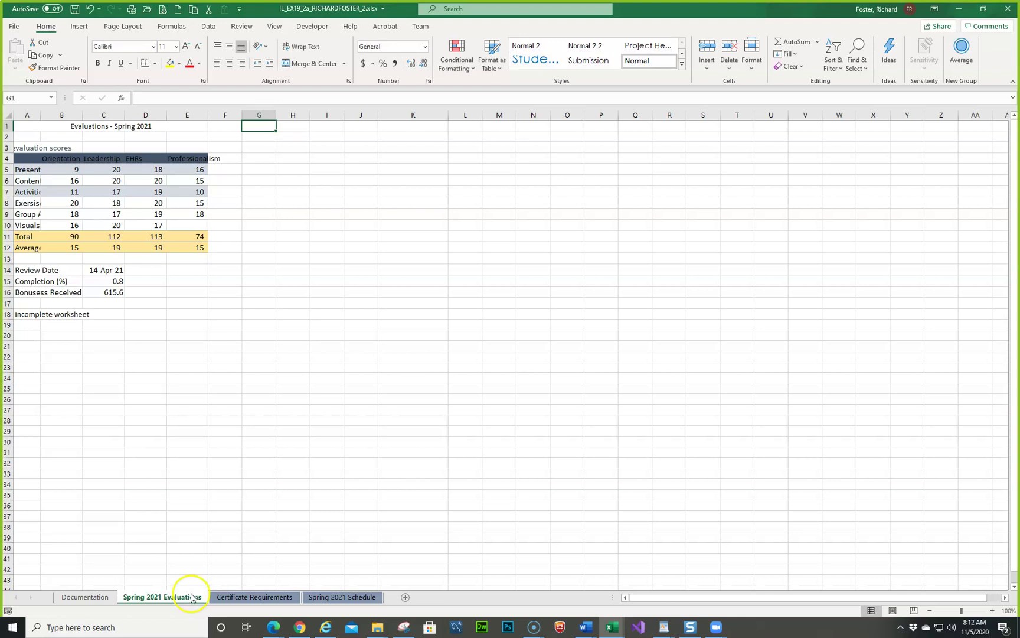
# Set the Spring 2021 Evaluations sheet's tab color to Blue-Gray, Text 2 and check it from another sheet
pyautogui.rightClick(191, 600)
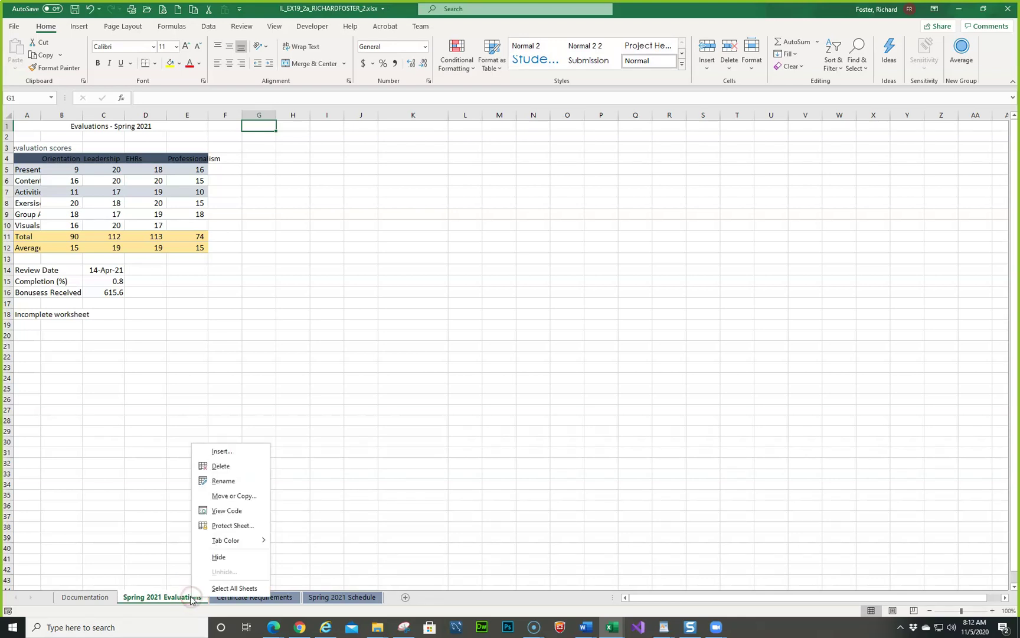
pyautogui.moveTo(217, 542)
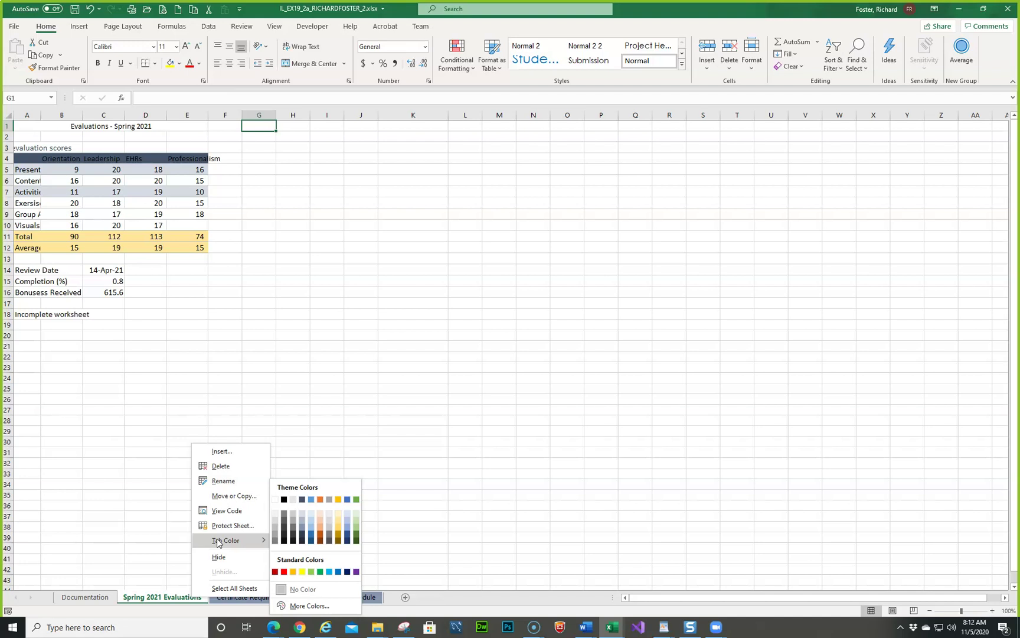
pyautogui.click(303, 500)
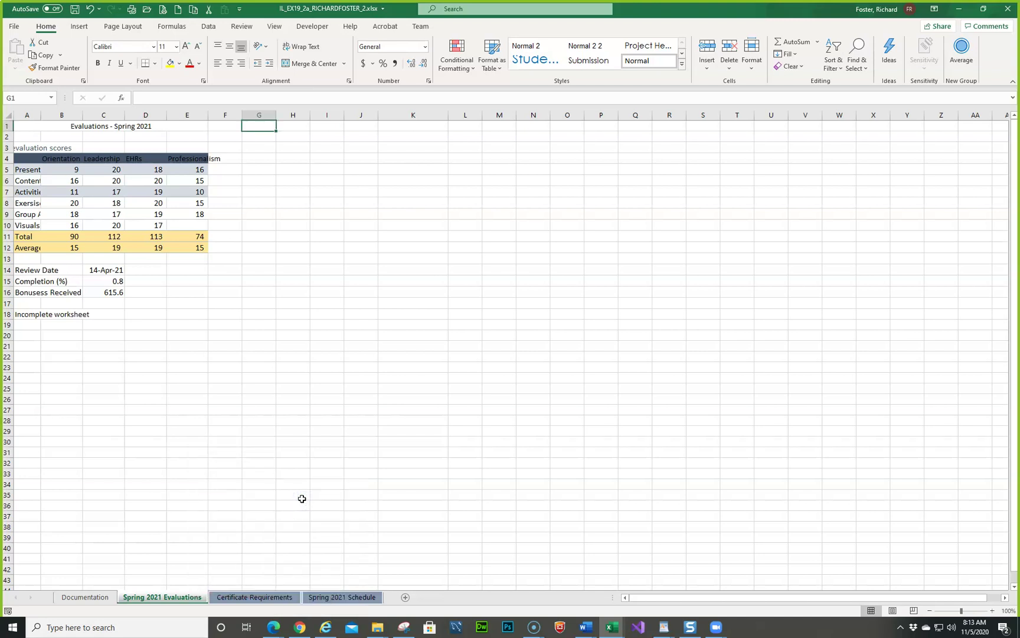
pyautogui.click(267, 595)
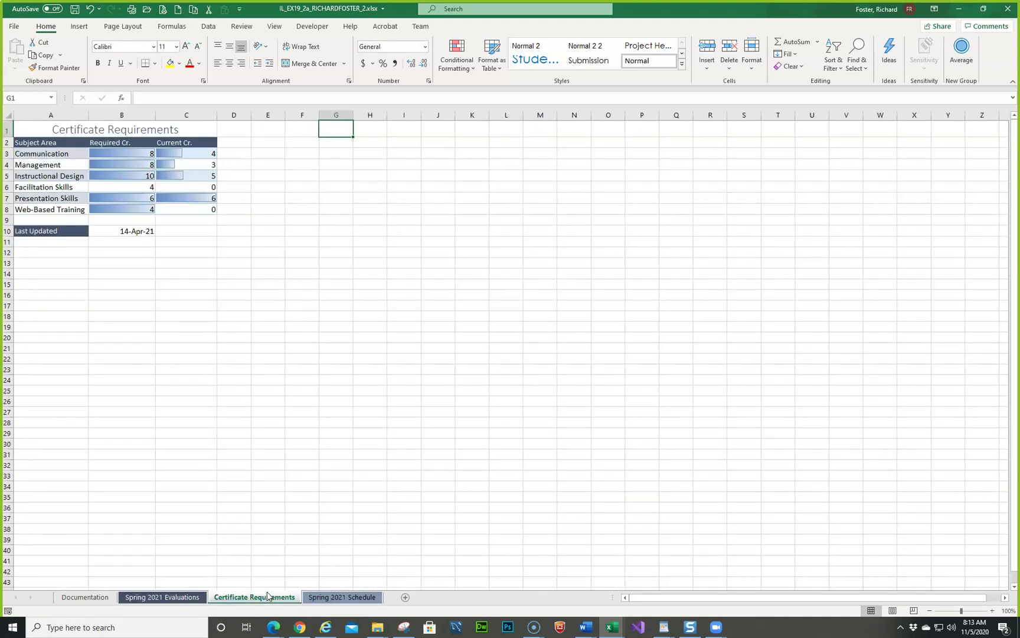
pyautogui.click(193, 582)
pyautogui.click(193, 597)
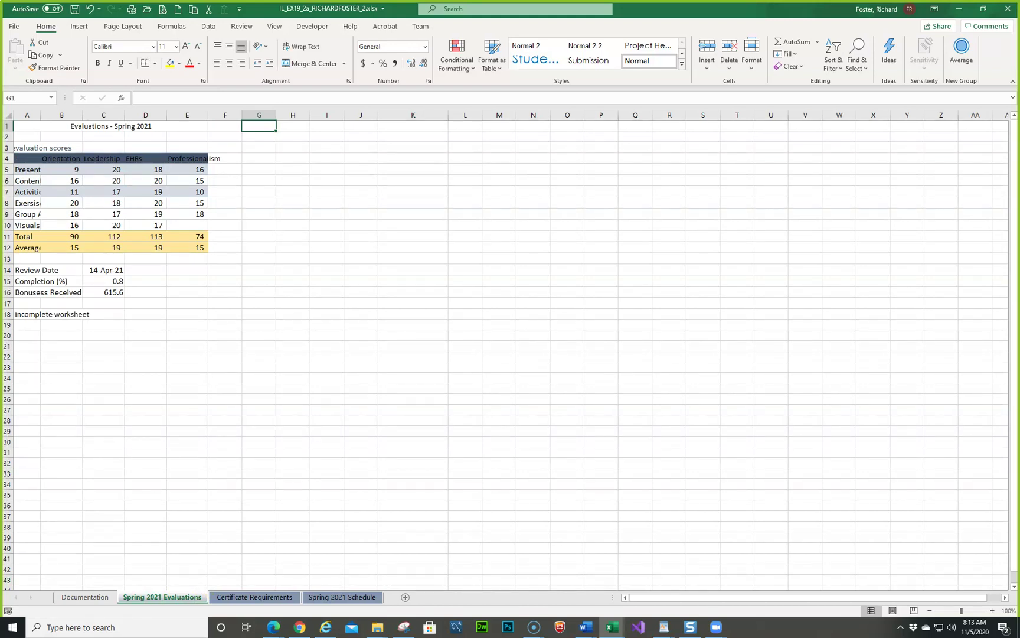
# Check the Instructions_IL_EX19_2a document in Word and AutoFit column A of the Spring 2021 Evaluations sheet in Excel
pyautogui.hotkey('alt', 'Tab')
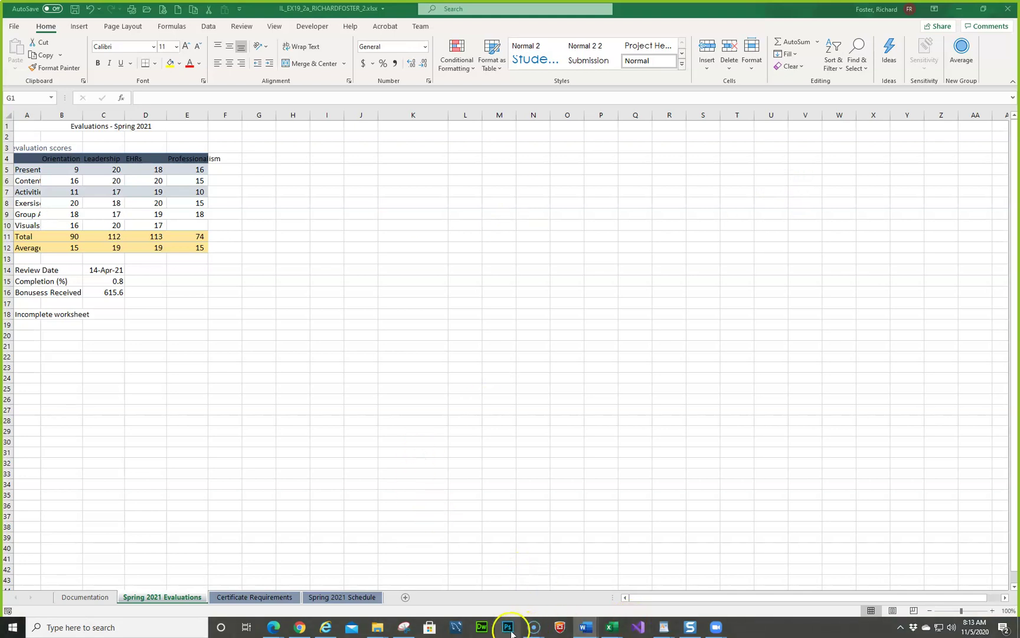
pyautogui.moveTo(588, 628)
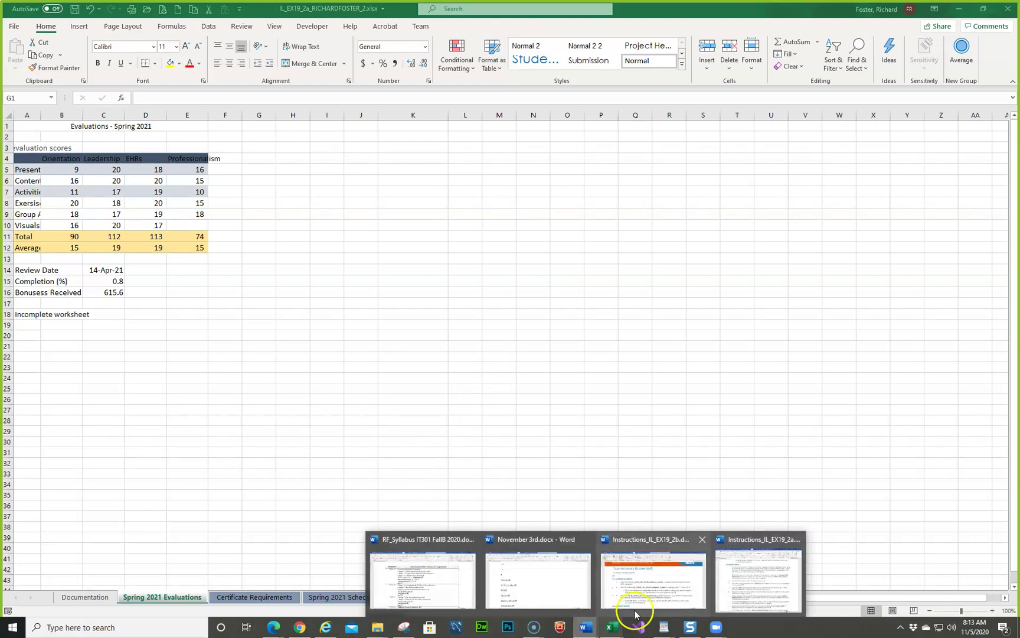
pyautogui.click(735, 581)
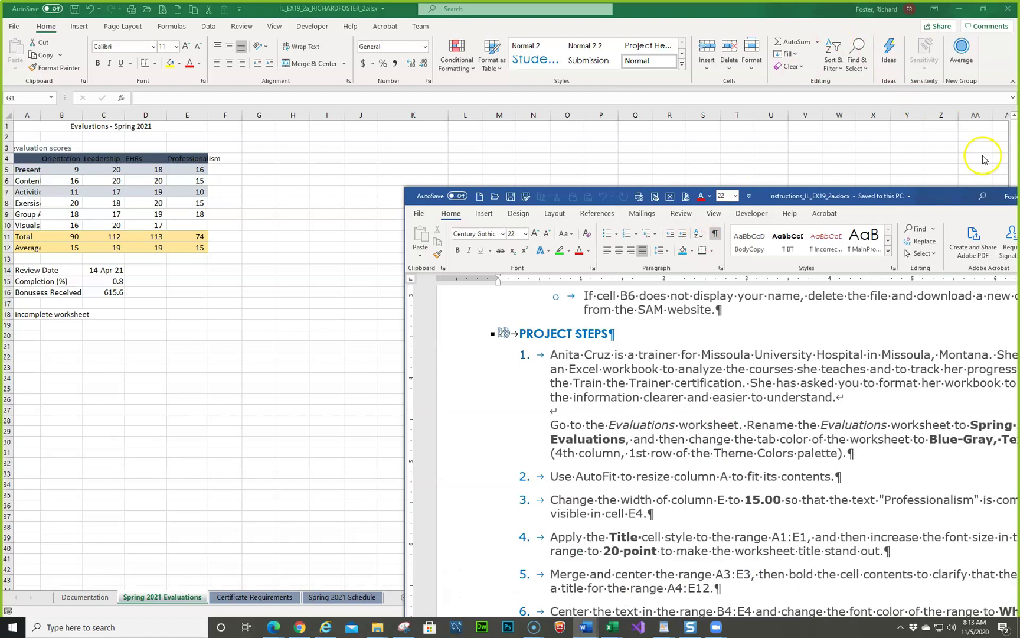
pyautogui.moveTo(964, 197); pyautogui.dragTo(629, 84)
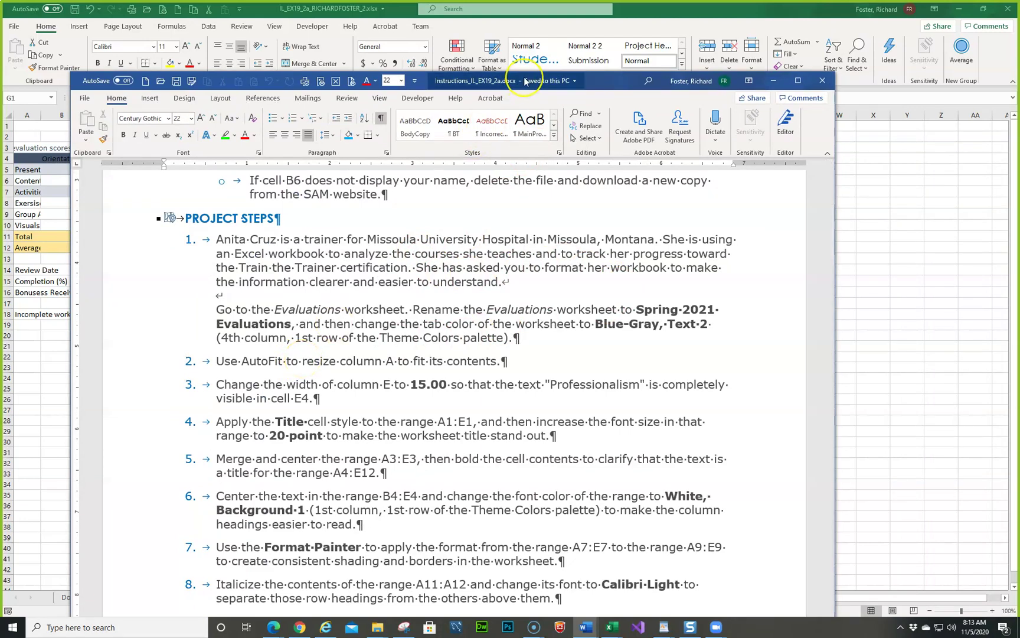
pyautogui.moveTo(526, 81); pyautogui.dragTo(729, 222)
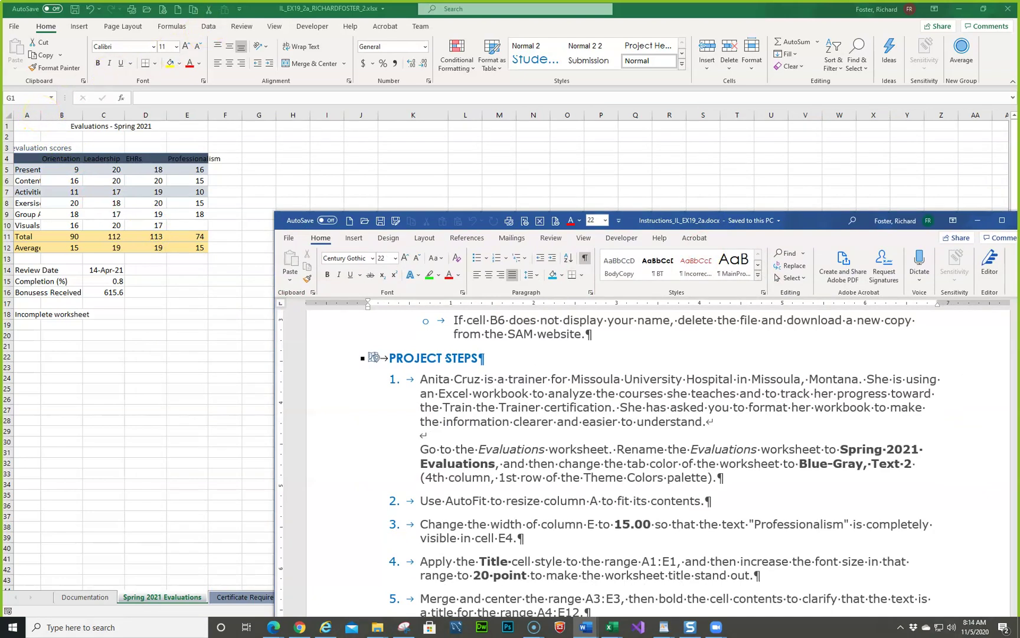
pyautogui.click(239, 35)
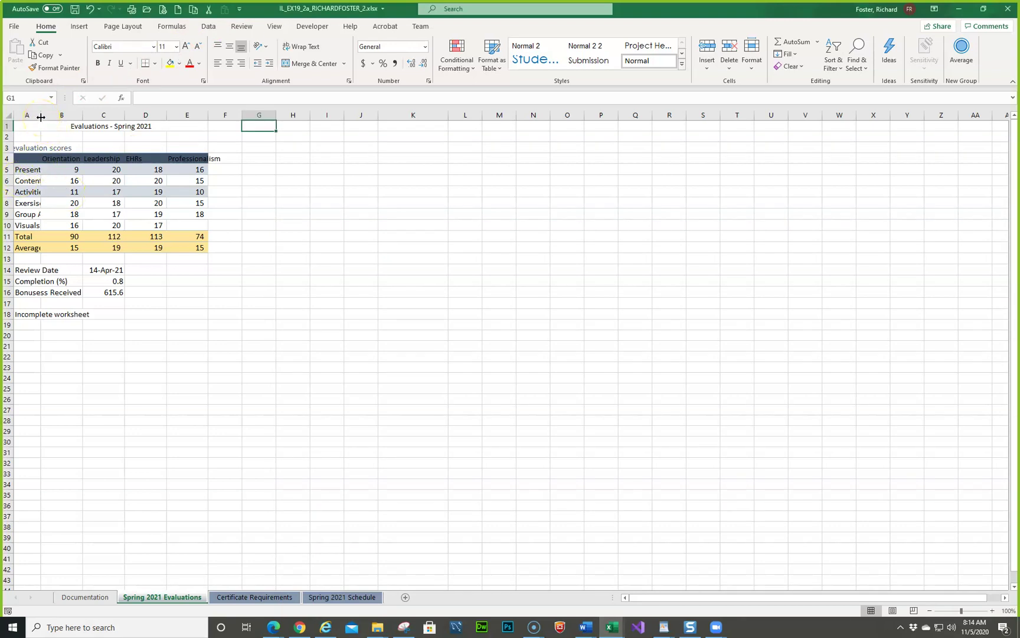
pyautogui.doubleClick(41, 117)
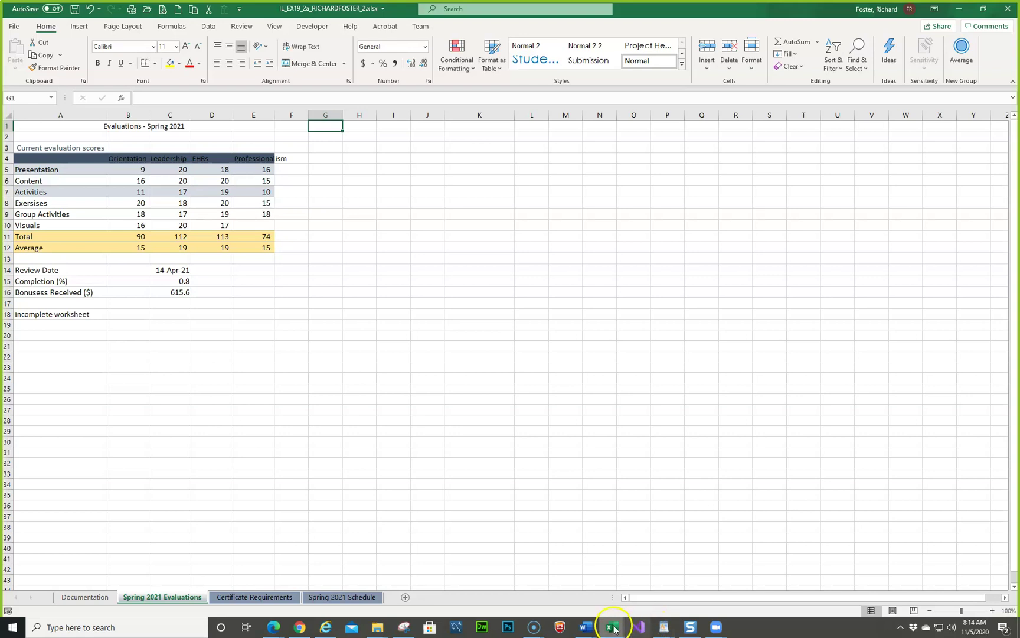
# Consult the Word instructions for the next task and set the width of column E to 15 in Excel
pyautogui.click(592, 629)
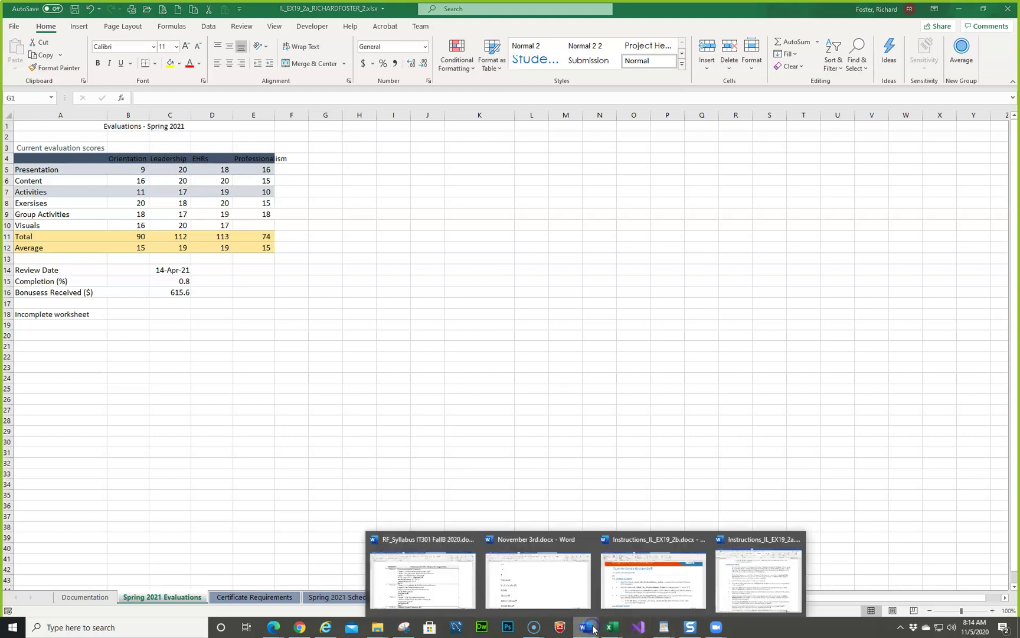
pyautogui.click(797, 552)
pyautogui.scroll(-3, 452, 464)
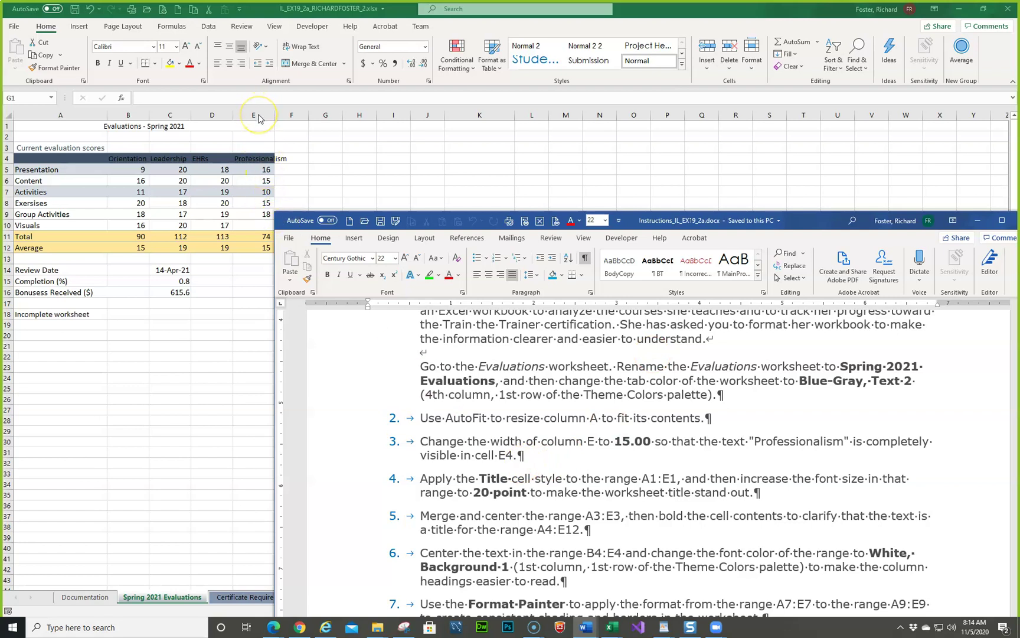
pyautogui.hotkey('alt', 'Tab')
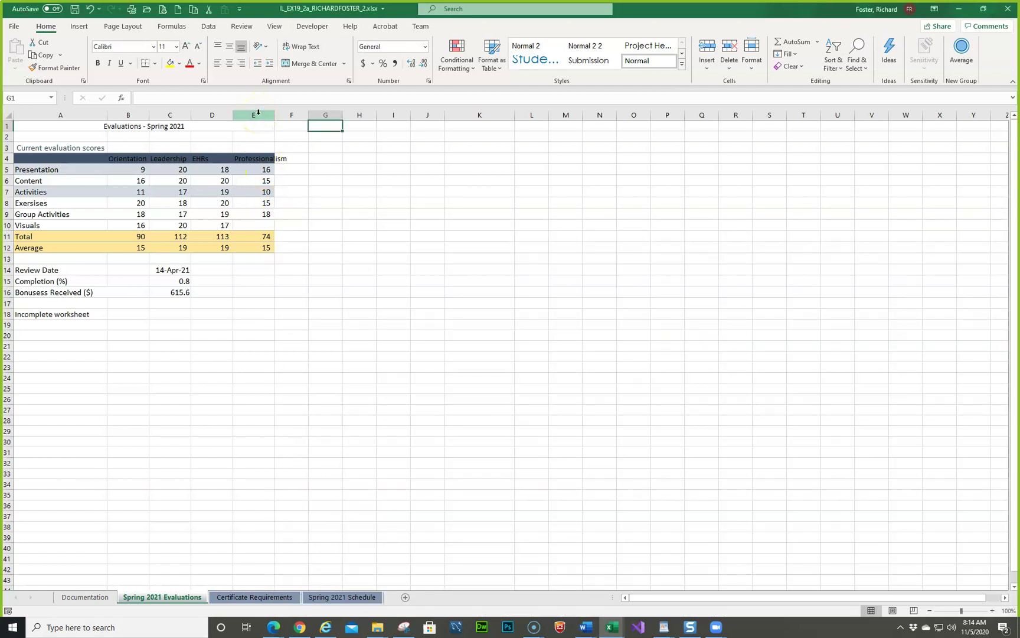
pyautogui.rightClick(258, 112)
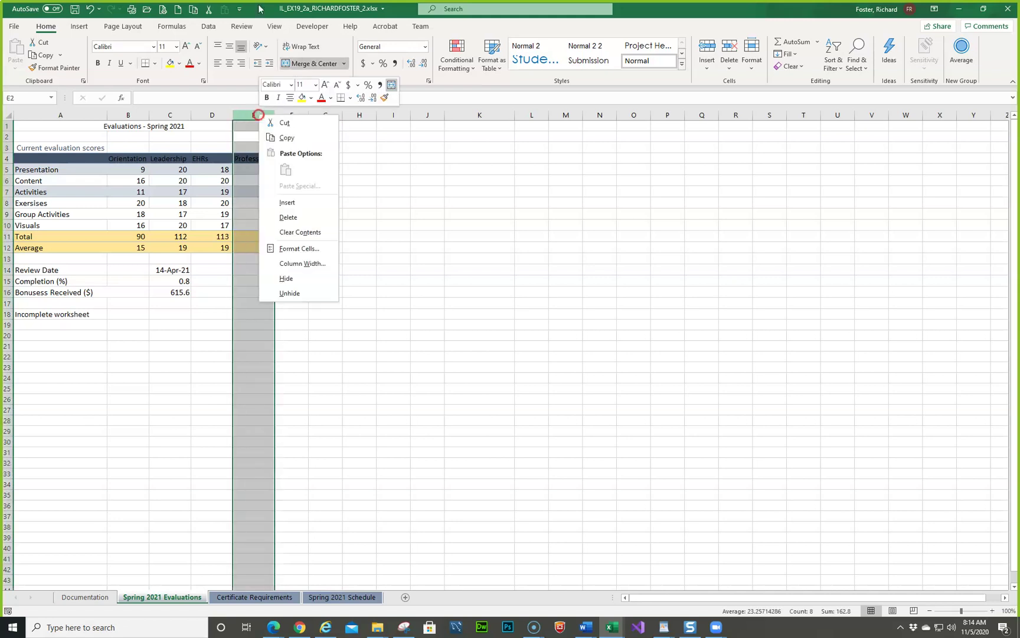
pyautogui.click(302, 263)
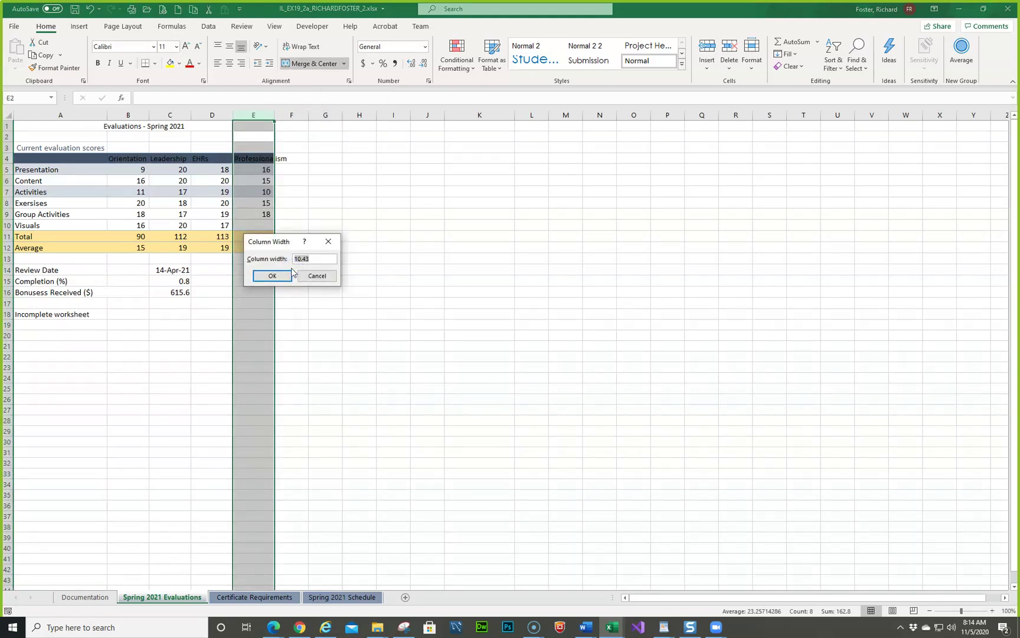
pyautogui.write('15')
pyautogui.click(290, 274)
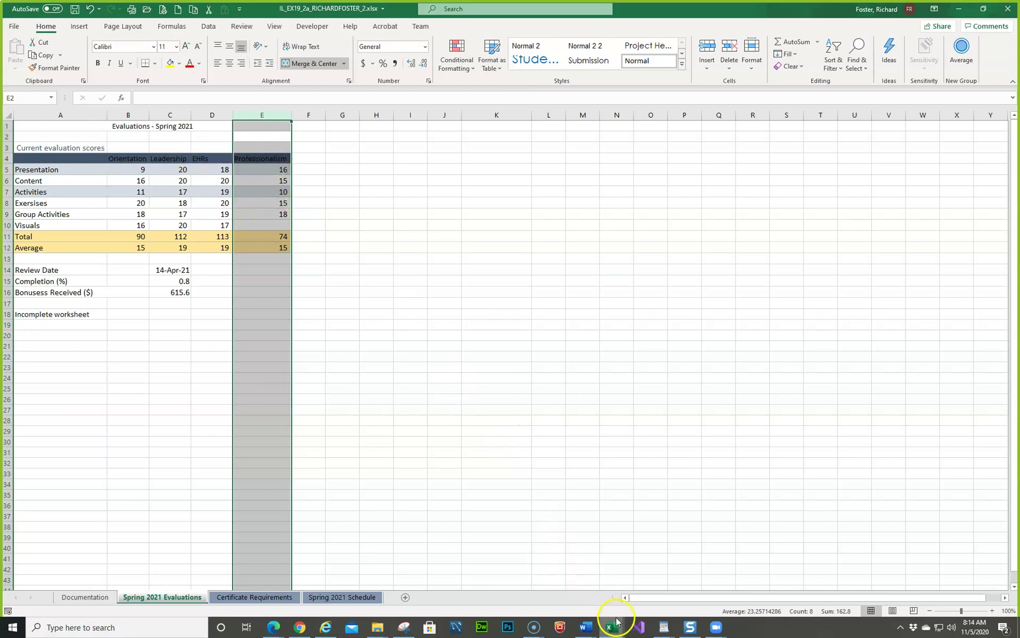
# Read the next Word instruction and apply the Title cell style with a 20-point font size to A1:E1 in Excel
pyautogui.moveTo(595, 628)
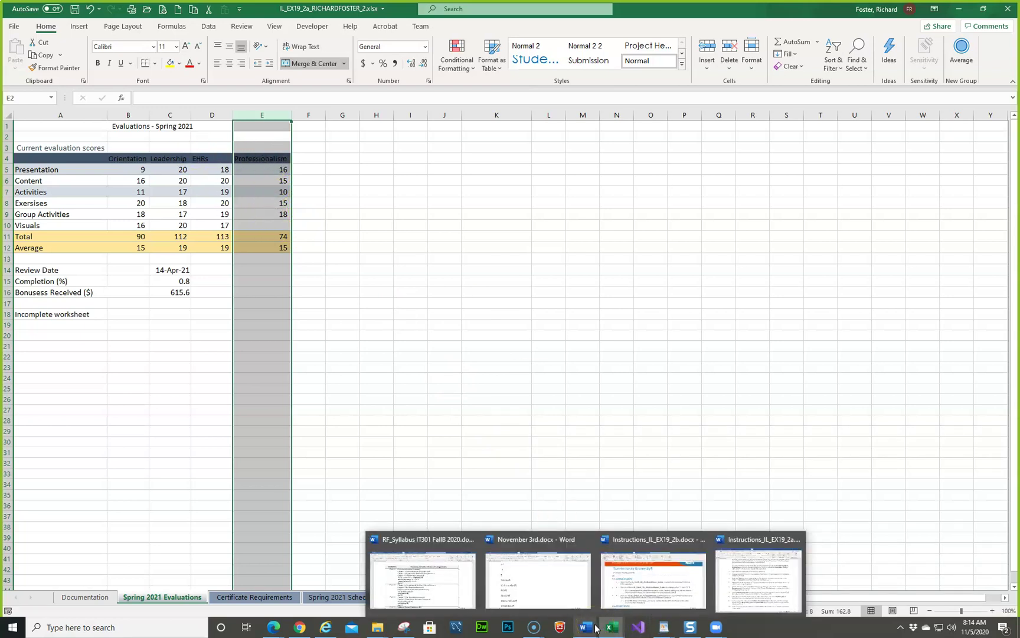
pyautogui.click(760, 587)
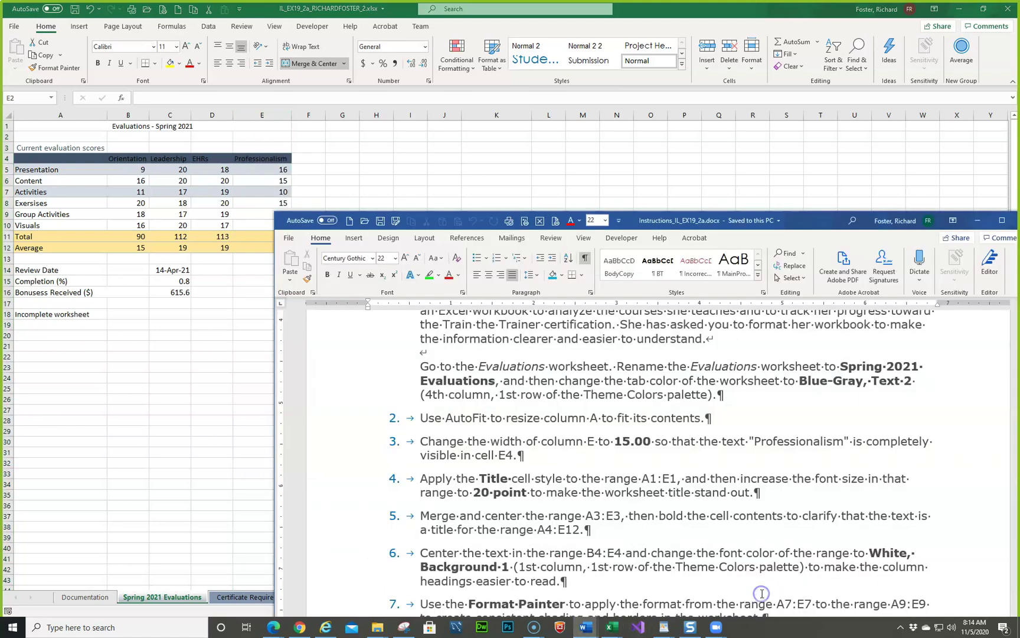
pyautogui.scroll(-2, 513, 428)
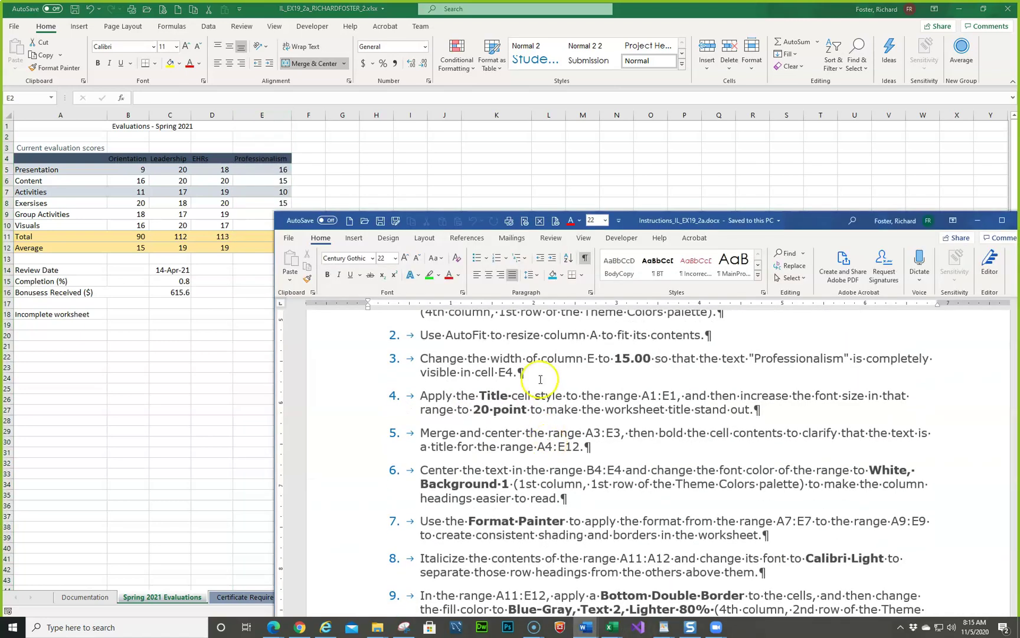
pyautogui.click(540, 385)
pyautogui.click(529, 398)
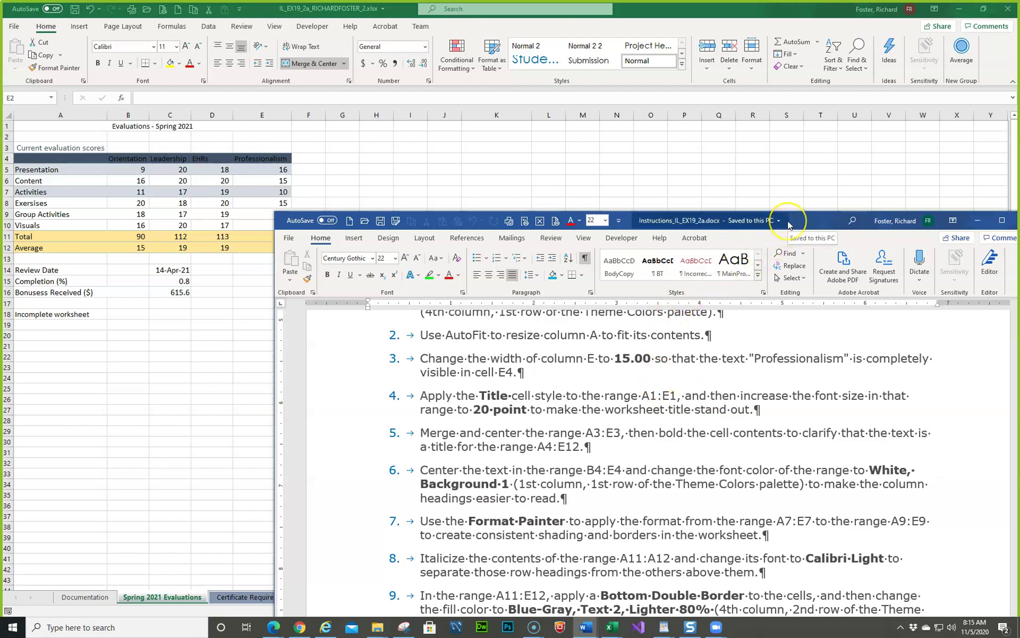
pyautogui.moveTo(789, 223); pyautogui.dragTo(0, 233)
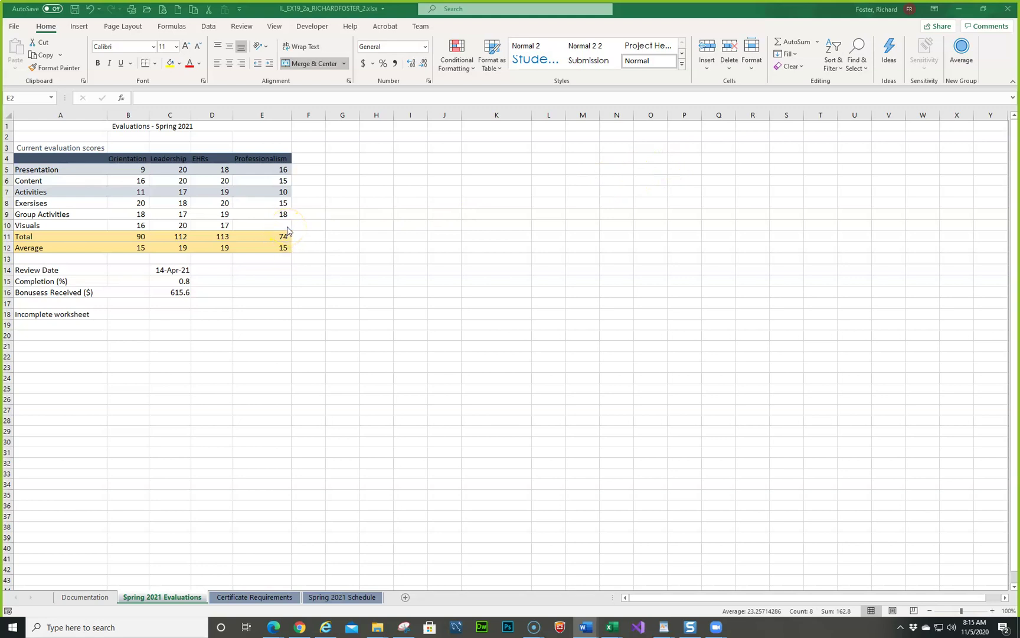
pyautogui.click(27, 126)
pyautogui.click(193, 125)
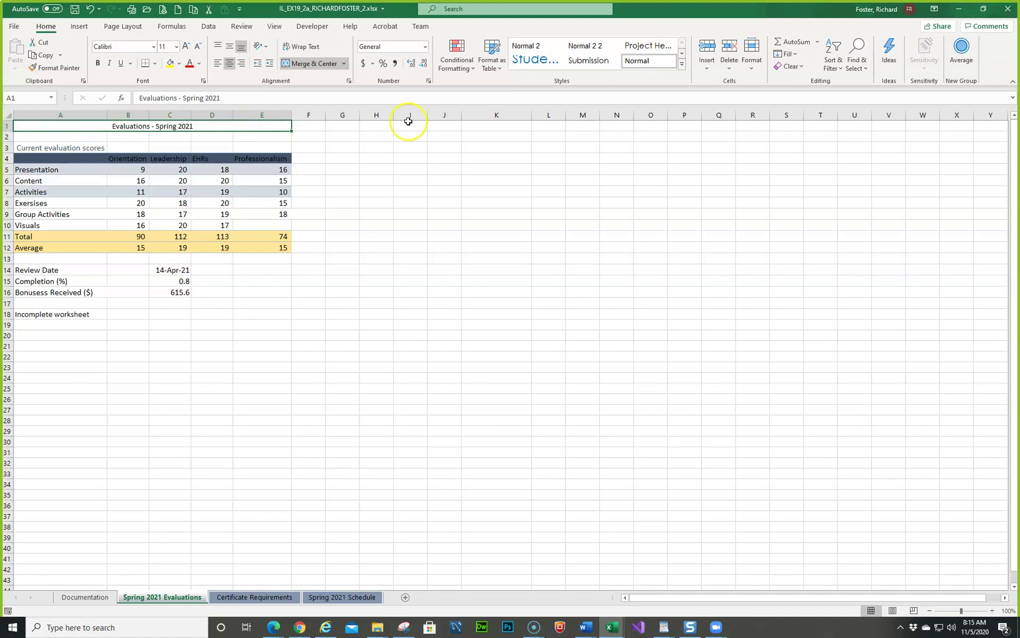
pyautogui.click(681, 64)
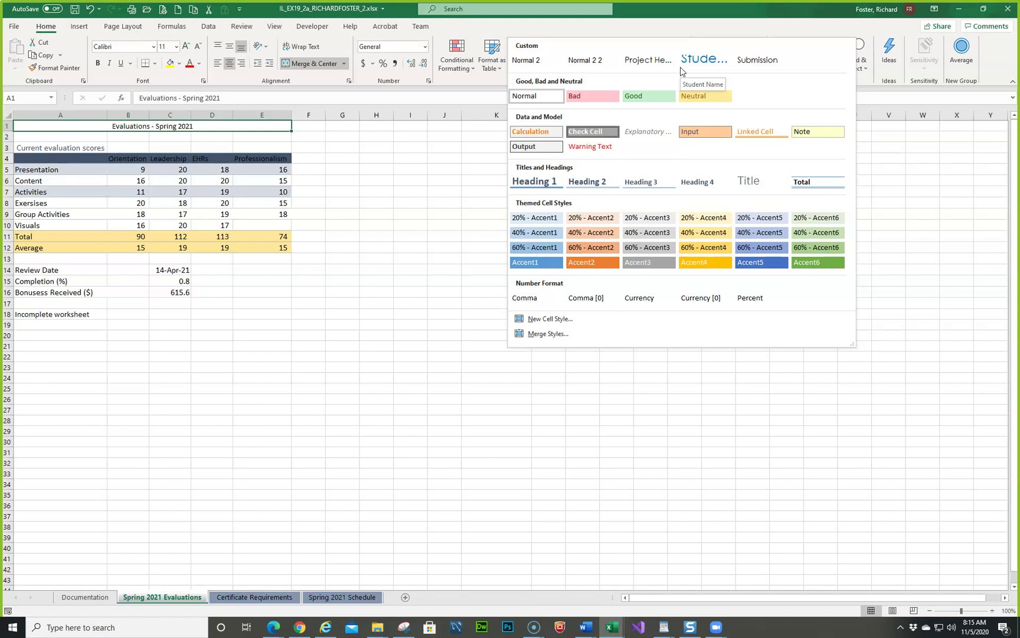
pyautogui.click(746, 180)
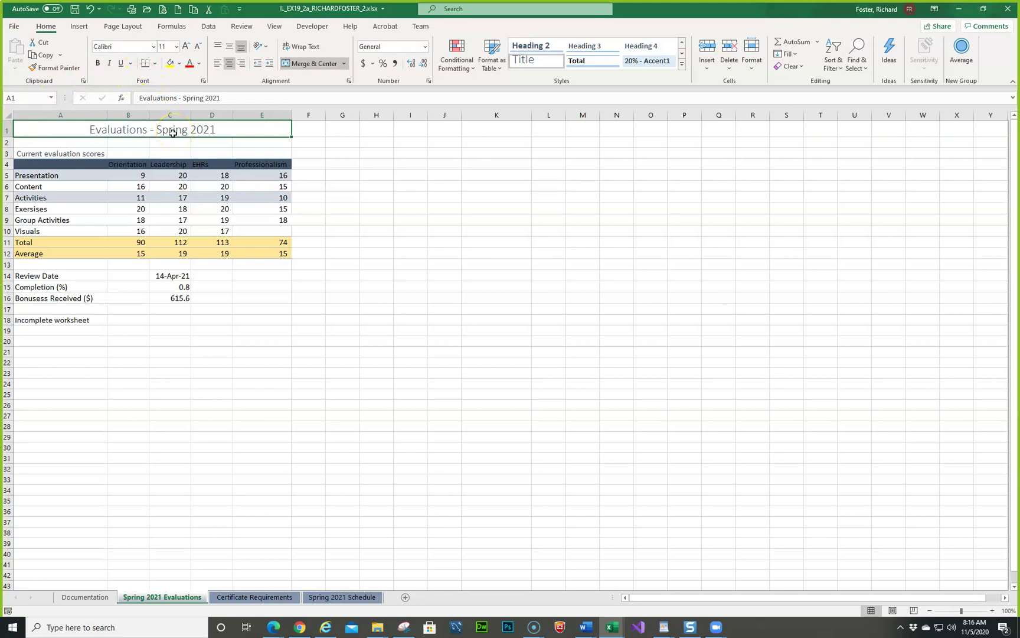
pyautogui.click(176, 47)
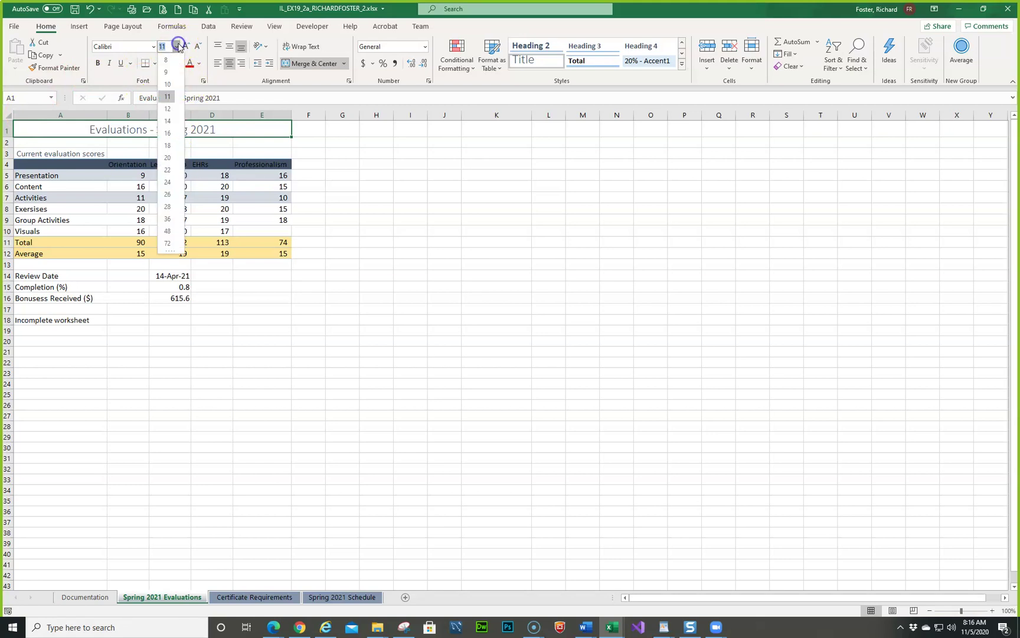
pyautogui.click(170, 157)
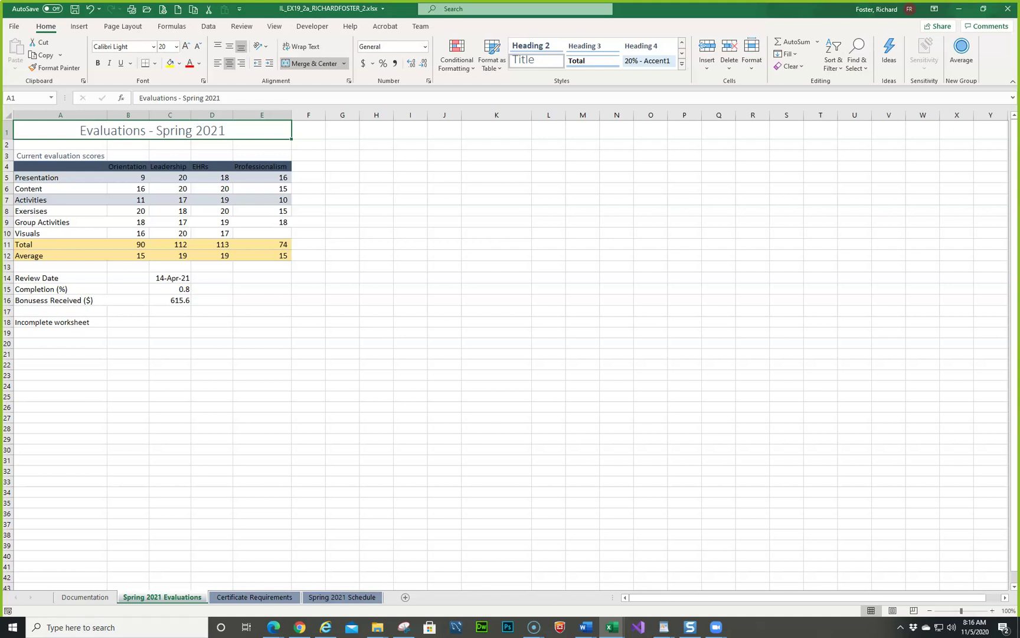
# Review the next instruction in Word and merge and center the range A3:E3 of the evaluations sheet in Excel
pyautogui.moveTo(0, 211); pyautogui.dragTo(526, 196)
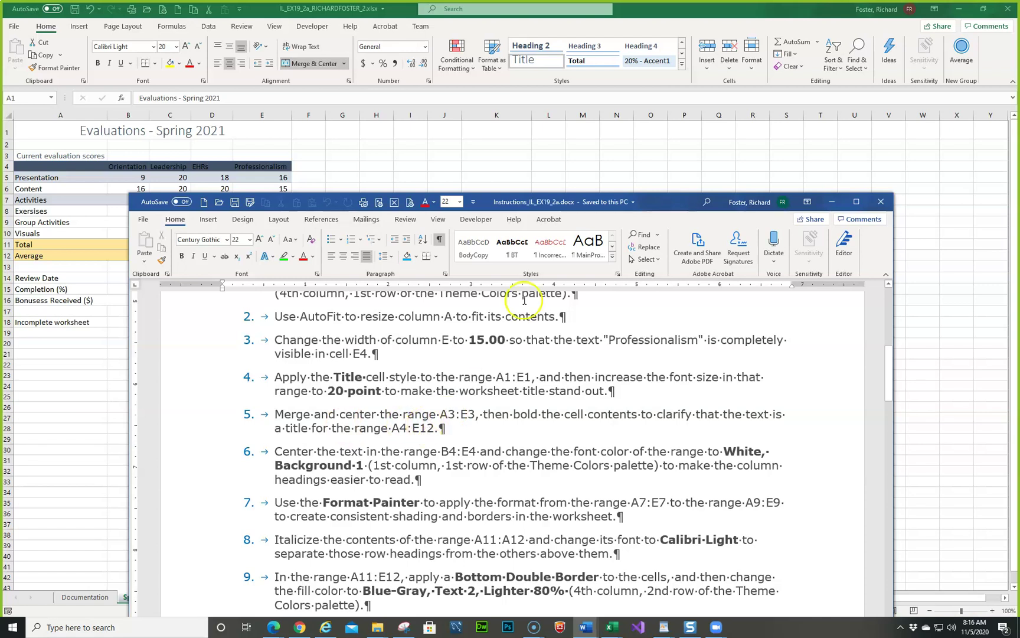
pyautogui.hotkey('alt', 'Tab')
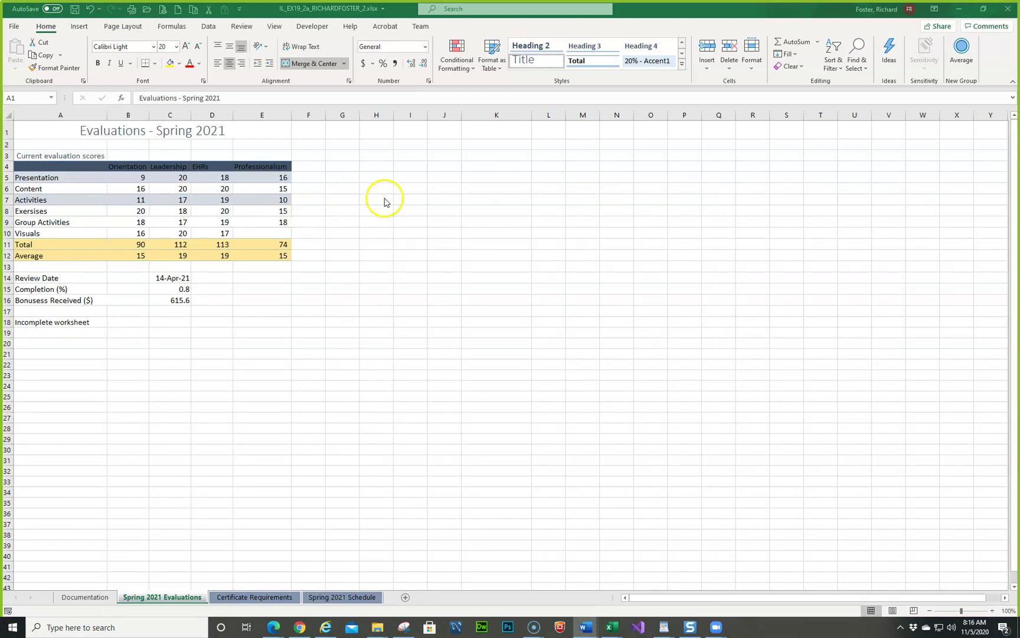
pyautogui.click(35, 156)
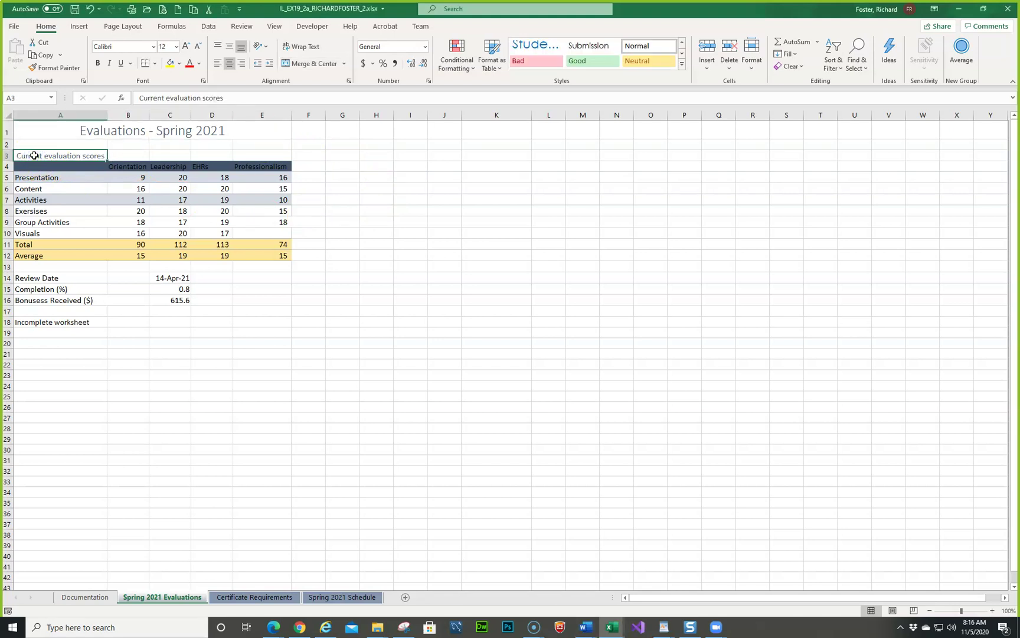
pyautogui.hotkey('shift', 'Right')
pyautogui.hotkey('shift', 'Right')
pyautogui.hotkey('shift', 'Right')
pyautogui.hotkey('shift', 'Right')
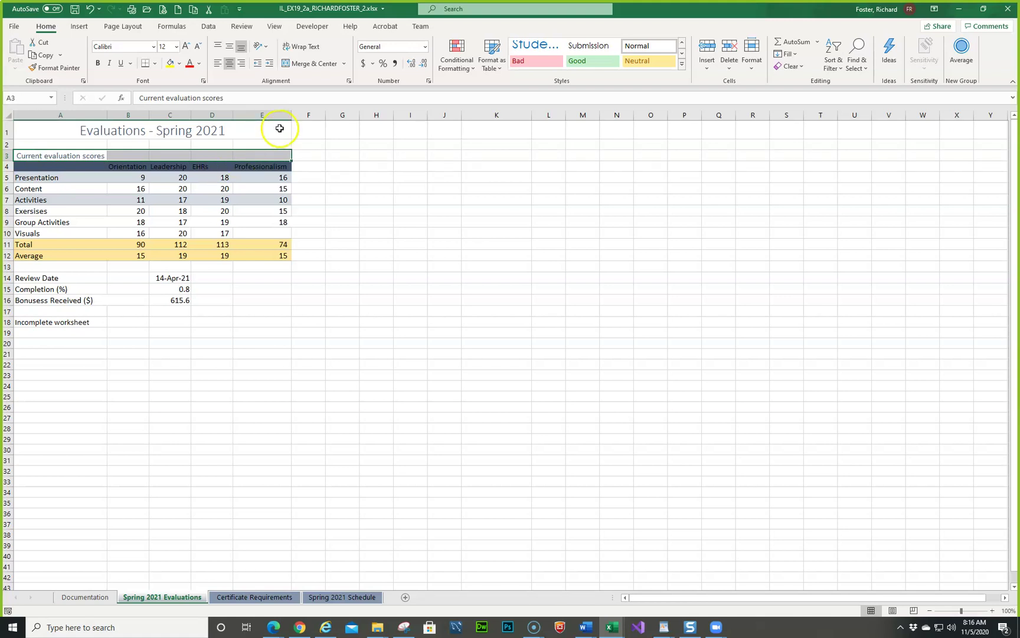
pyautogui.click(313, 68)
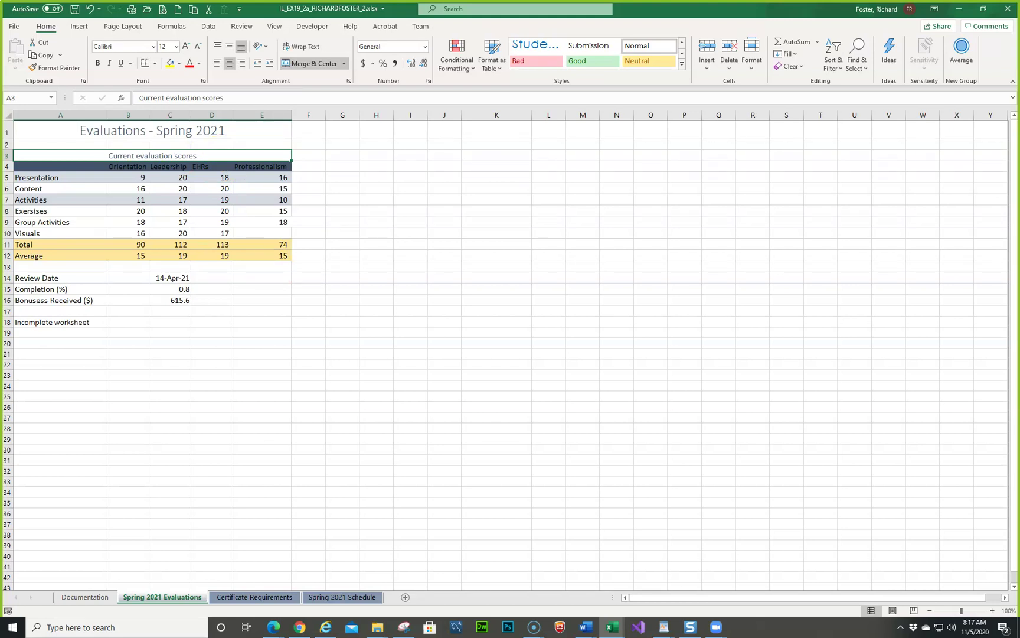
# Check the Word instructions and center the column headings in the range B4:E4 horizontally in Excel
pyautogui.hotkey('alt', 'Tab')
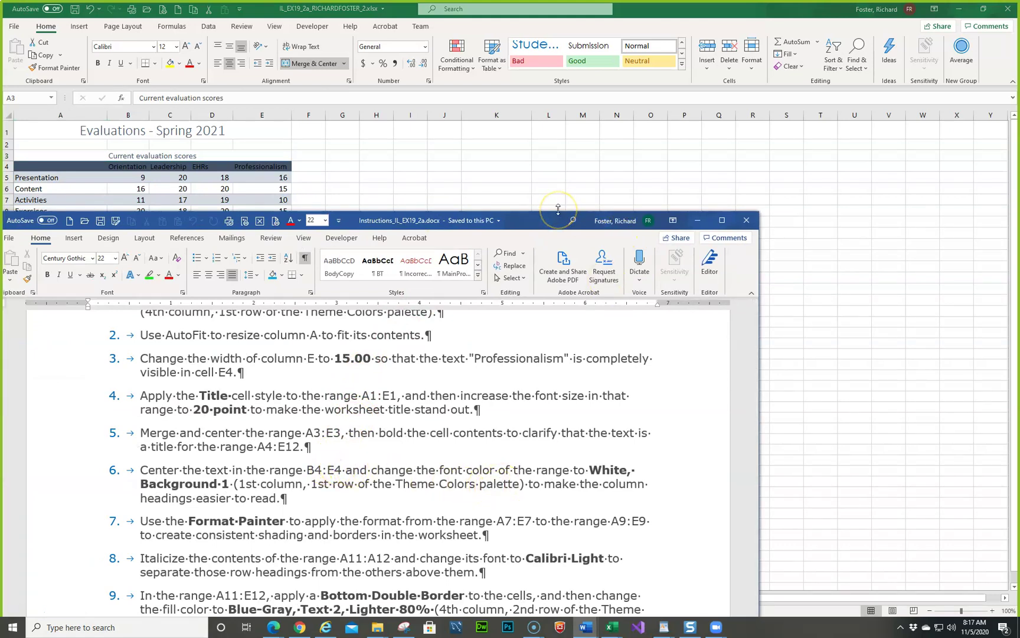
pyautogui.hotkey('alt', 'Tab')
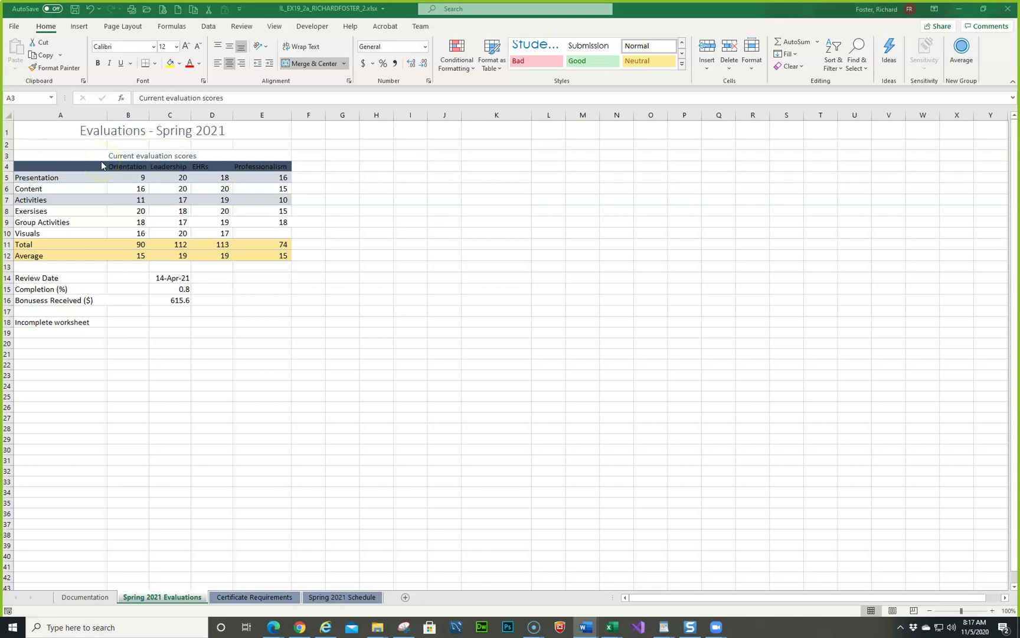
pyautogui.click(137, 170)
pyautogui.moveTo(137, 170); pyautogui.dragTo(137, 166)
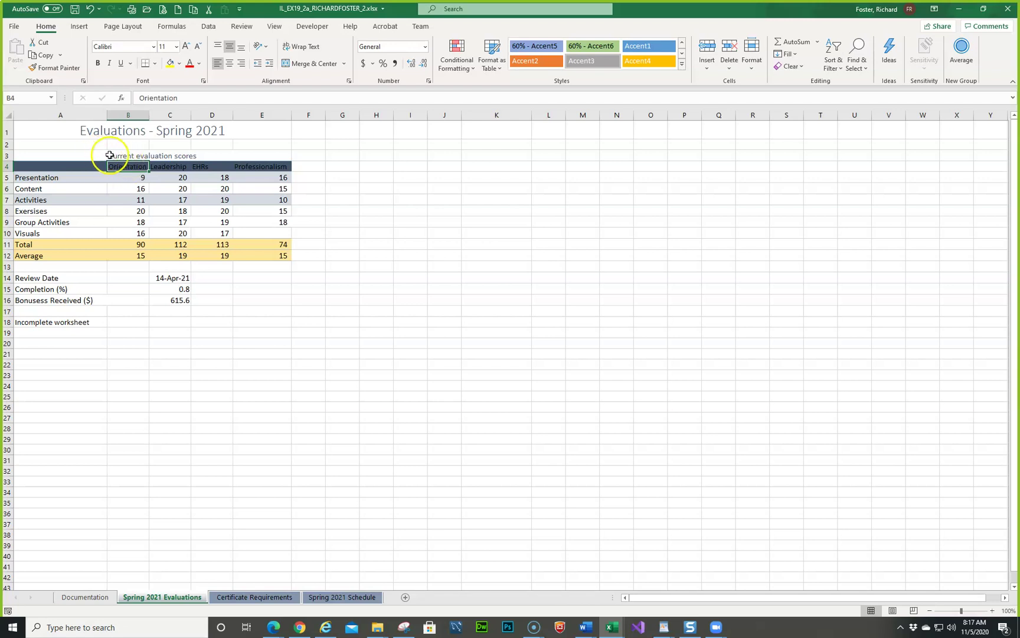
pyautogui.click(110, 155)
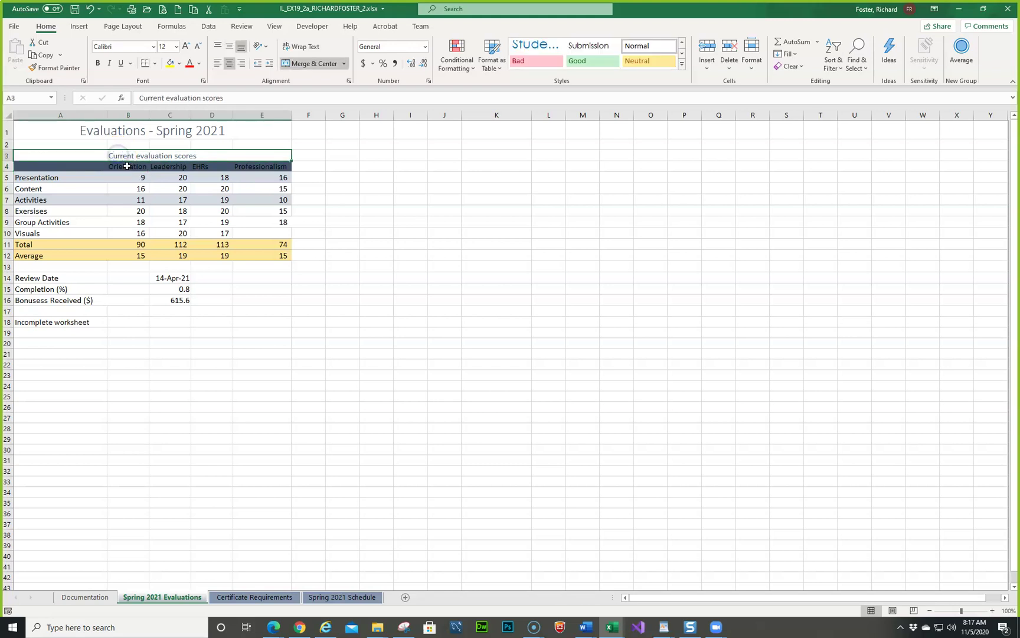
pyautogui.click(127, 167)
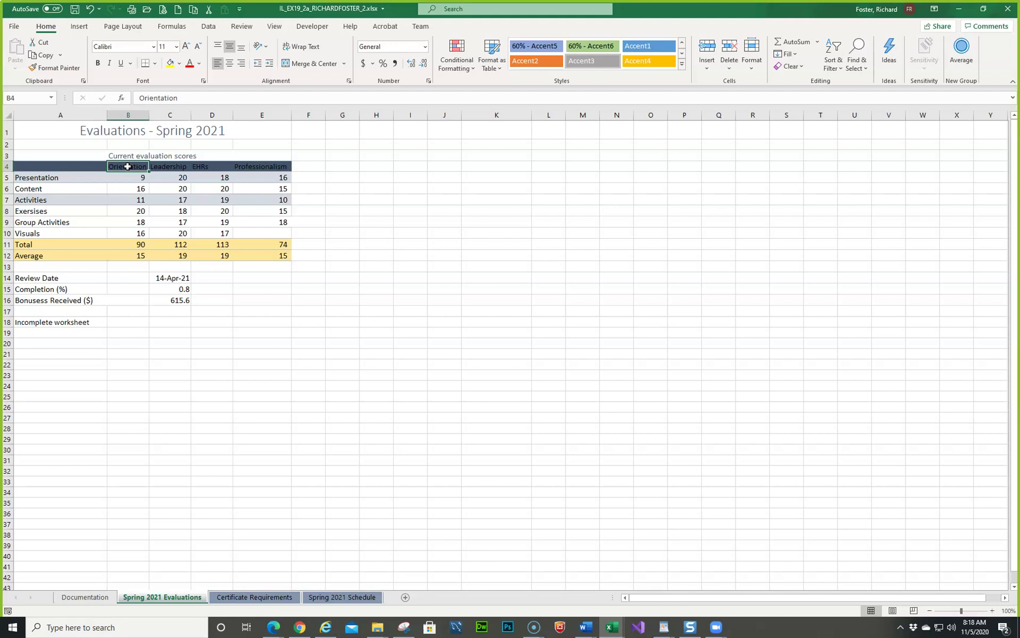
pyautogui.moveTo(128, 167); pyautogui.dragTo(248, 169)
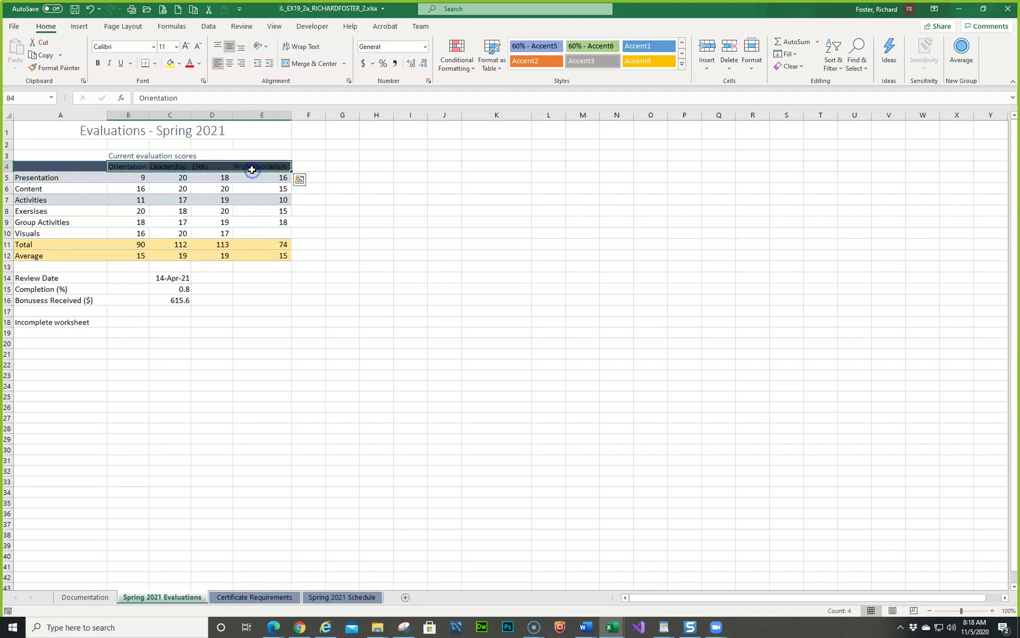
pyautogui.click(230, 55)
pyautogui.click(231, 65)
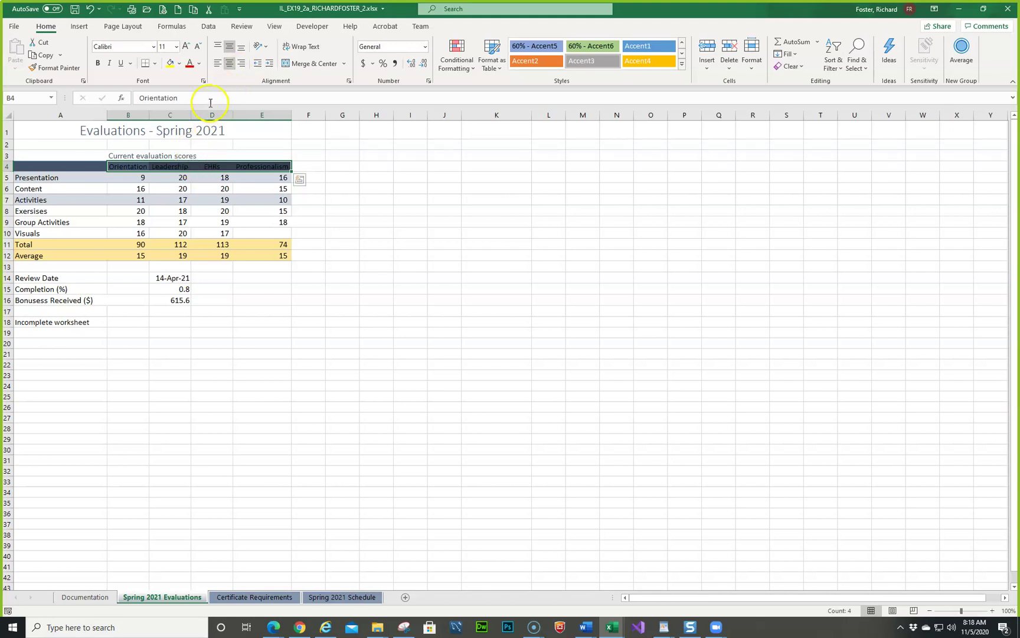
# Set the font color of the column headings in B4:E4 to White, Background 1
pyautogui.click(199, 64)
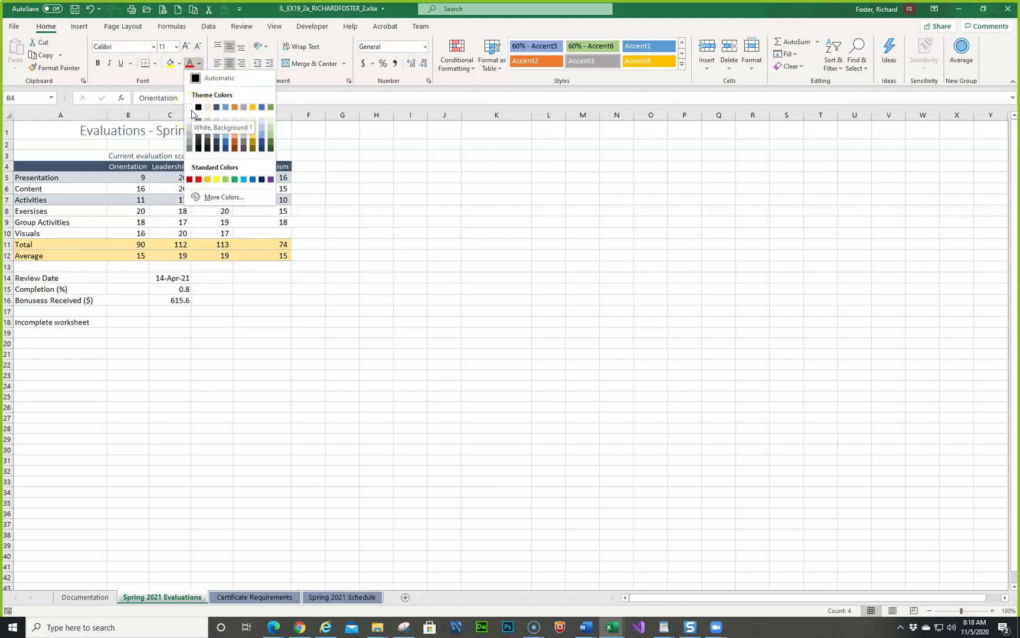
pyautogui.click(358, 182)
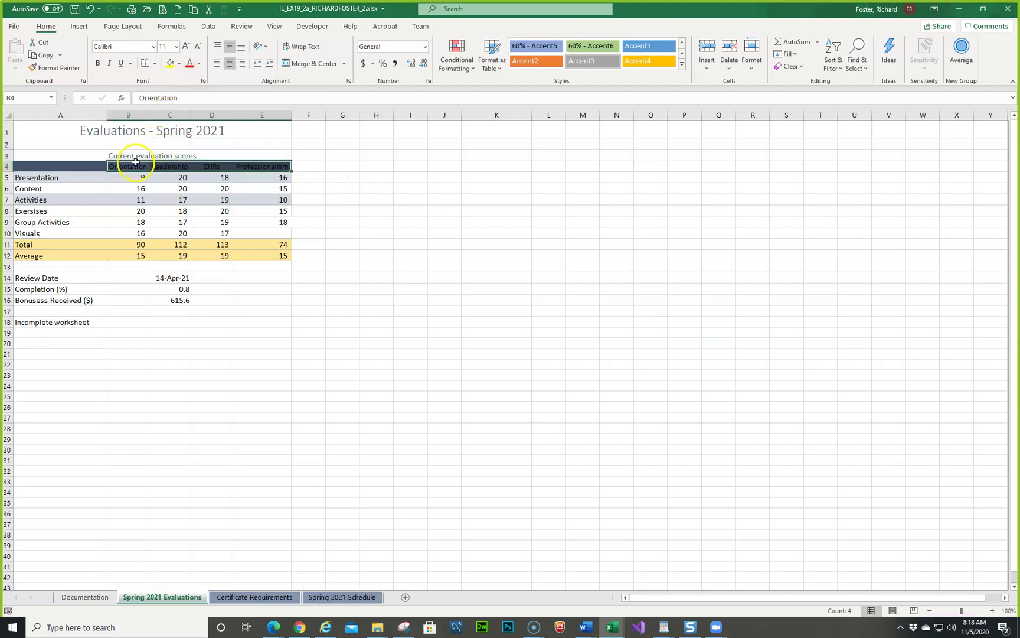
pyautogui.click(201, 64)
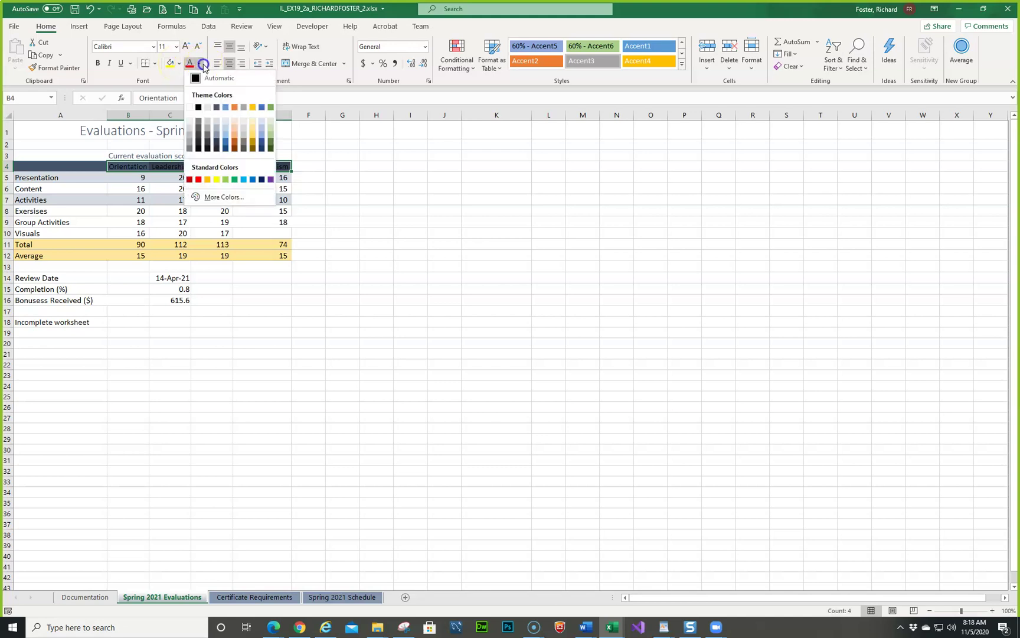
pyautogui.click(189, 108)
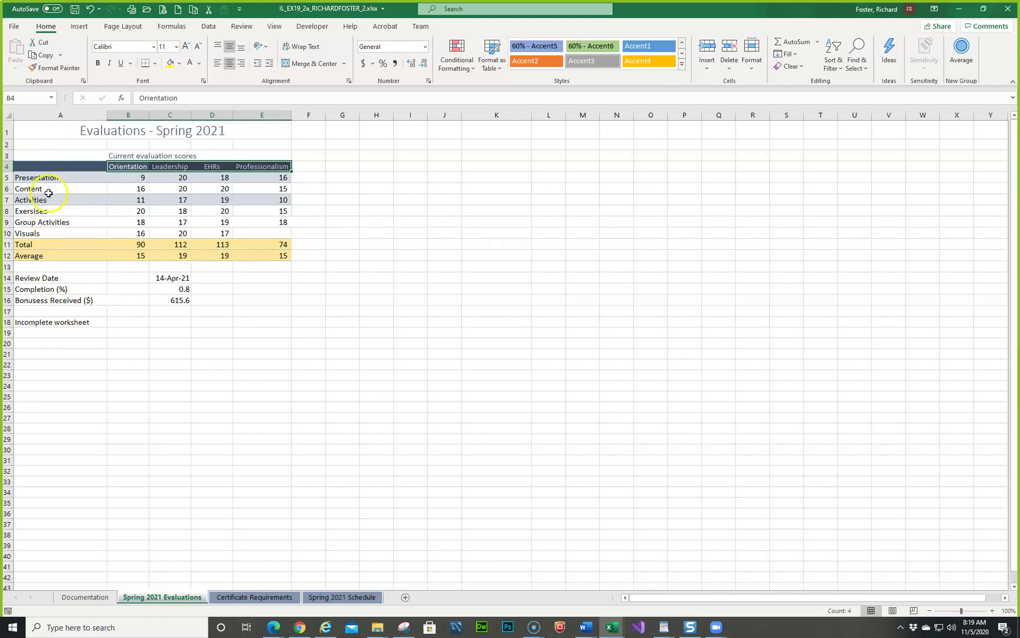
# Copy the formatting of the range A7:E7 to the range A9:E9 with Format Painter
pyautogui.click(67, 199)
pyautogui.moveTo(66, 199); pyautogui.dragTo(274, 199)
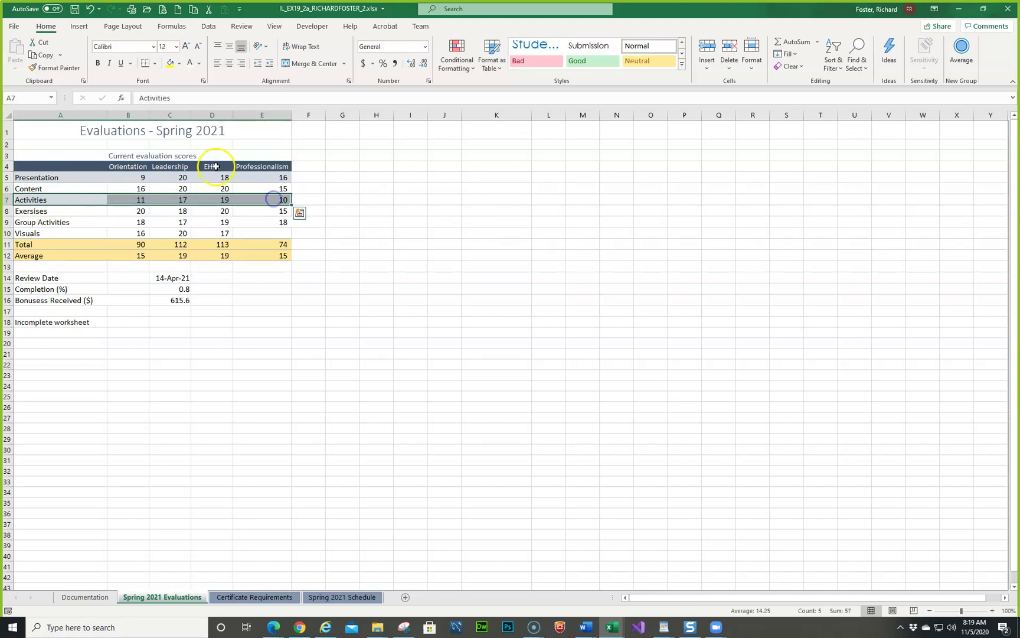
pyautogui.click(74, 68)
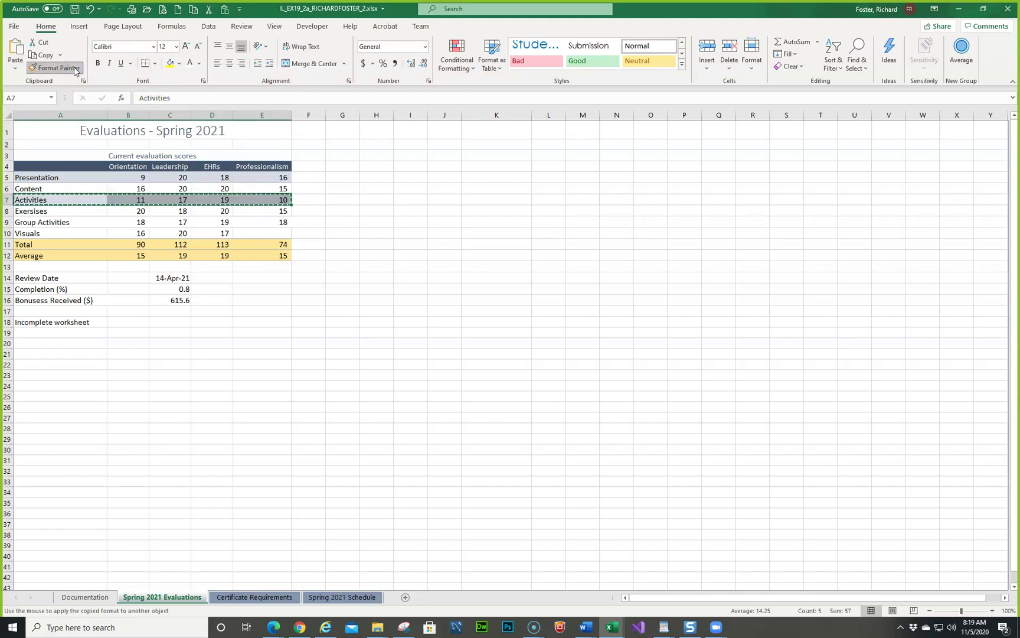
pyautogui.click(45, 220)
pyautogui.moveTo(45, 220); pyautogui.dragTo(257, 222)
pyautogui.click(444, 241)
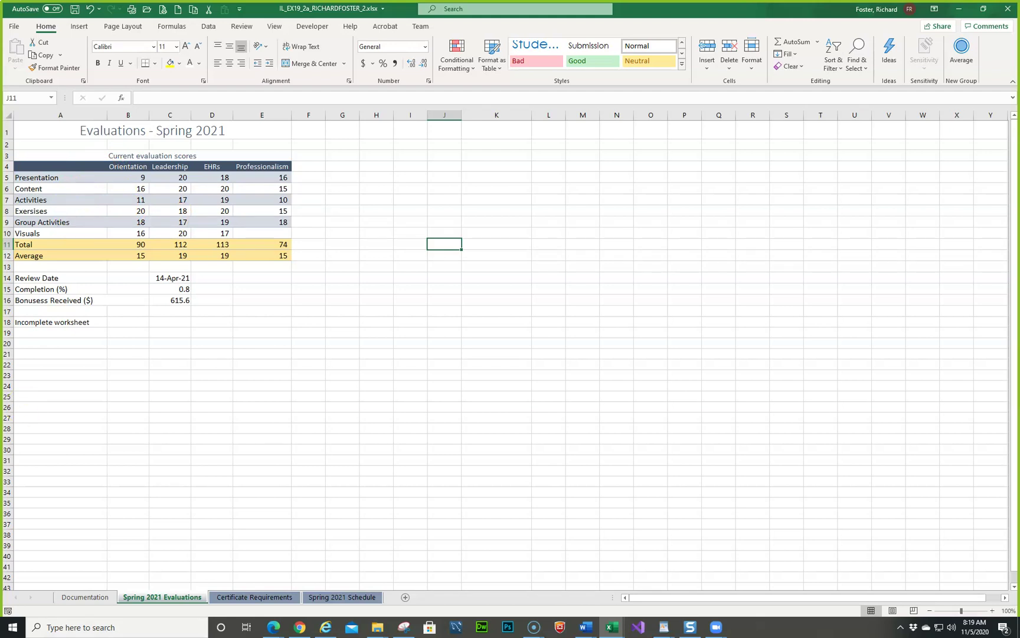
# Check the next Word instruction, then italicize the range A11:A12 and change its font to Calibri Light in Excel
pyautogui.hotkey('alt', 'Tab')
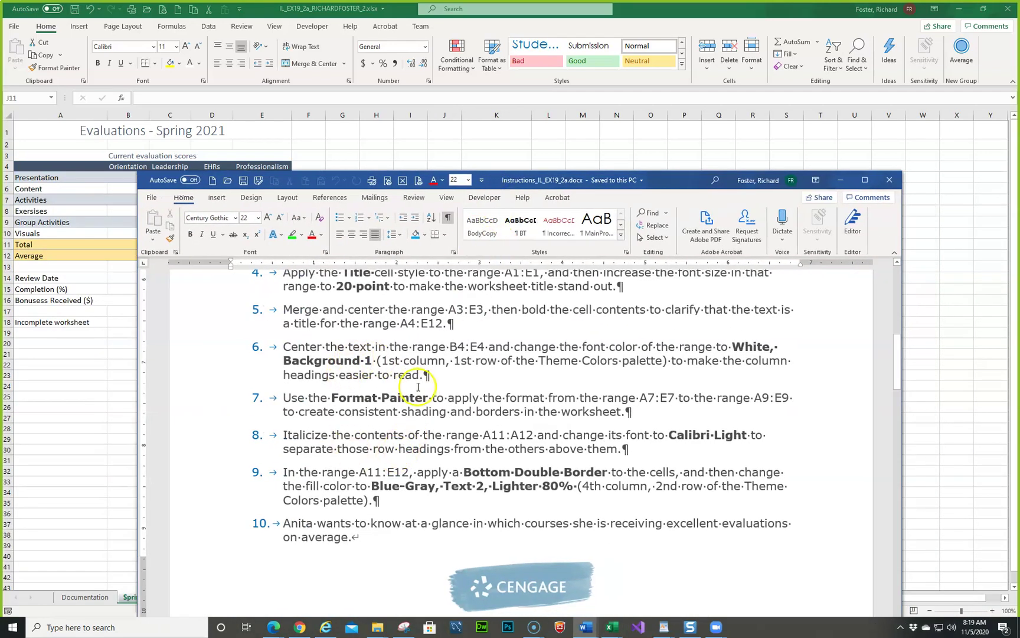
pyautogui.scroll(-2, 421, 388)
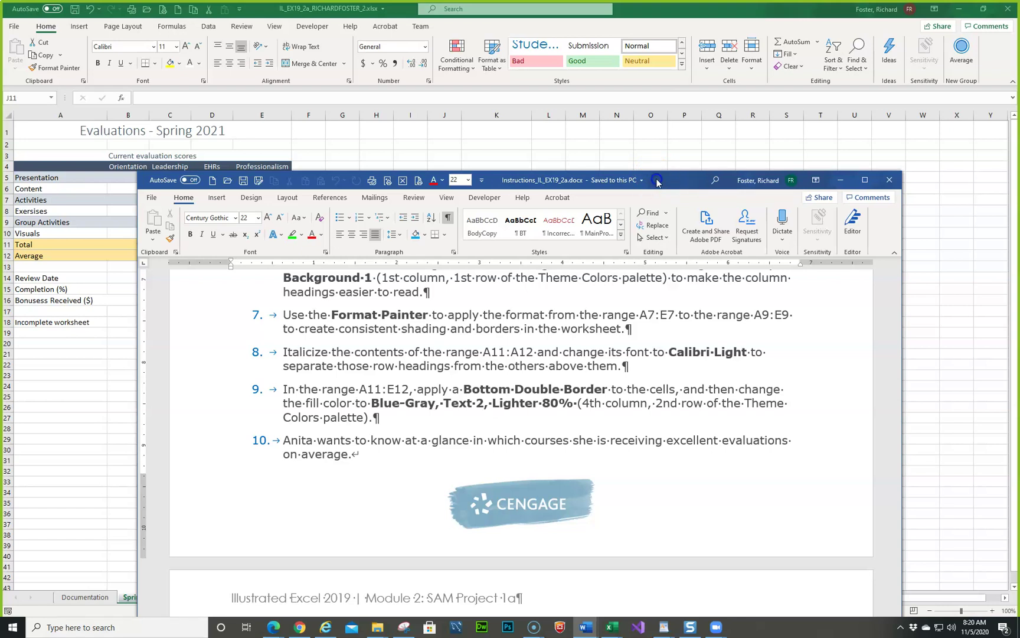
pyautogui.moveTo(656, 181); pyautogui.dragTo(3, 413)
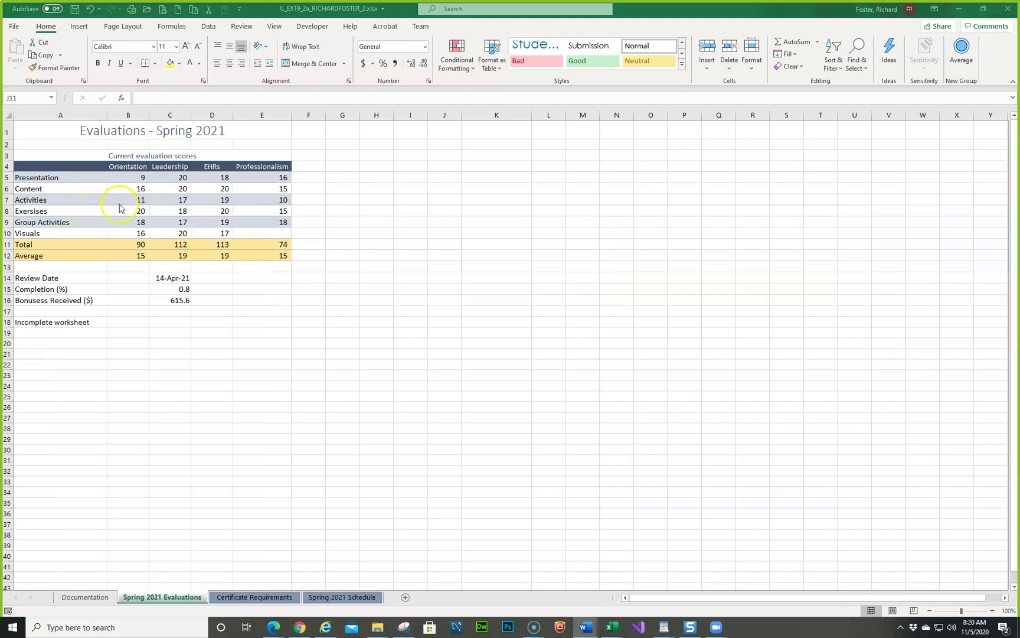
pyautogui.click(64, 244)
pyautogui.moveTo(64, 243); pyautogui.dragTo(64, 251)
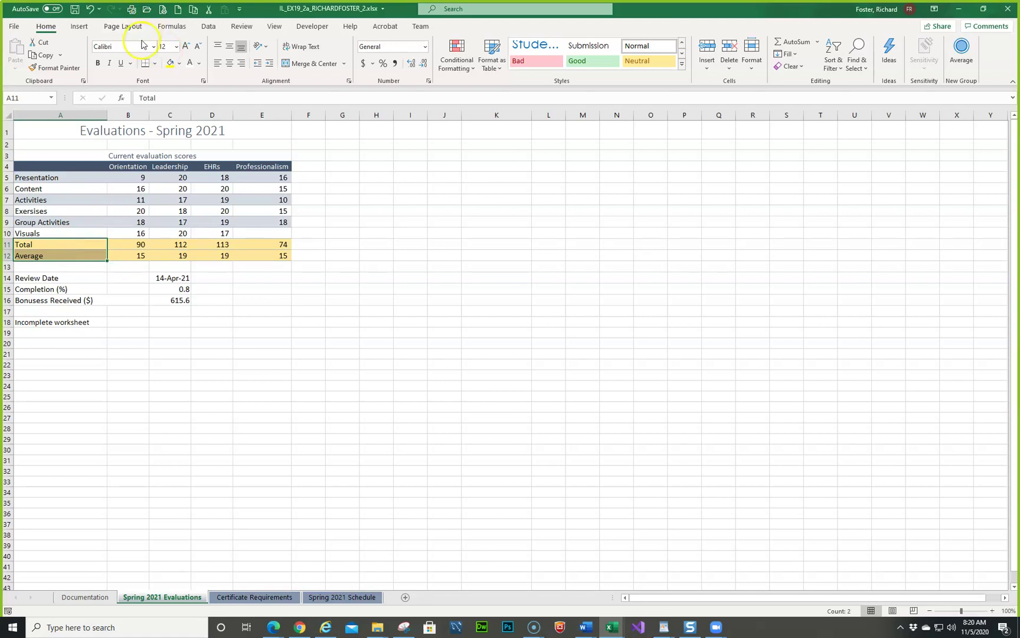
pyautogui.click(108, 64)
pyautogui.click(155, 47)
pyautogui.click(155, 47)
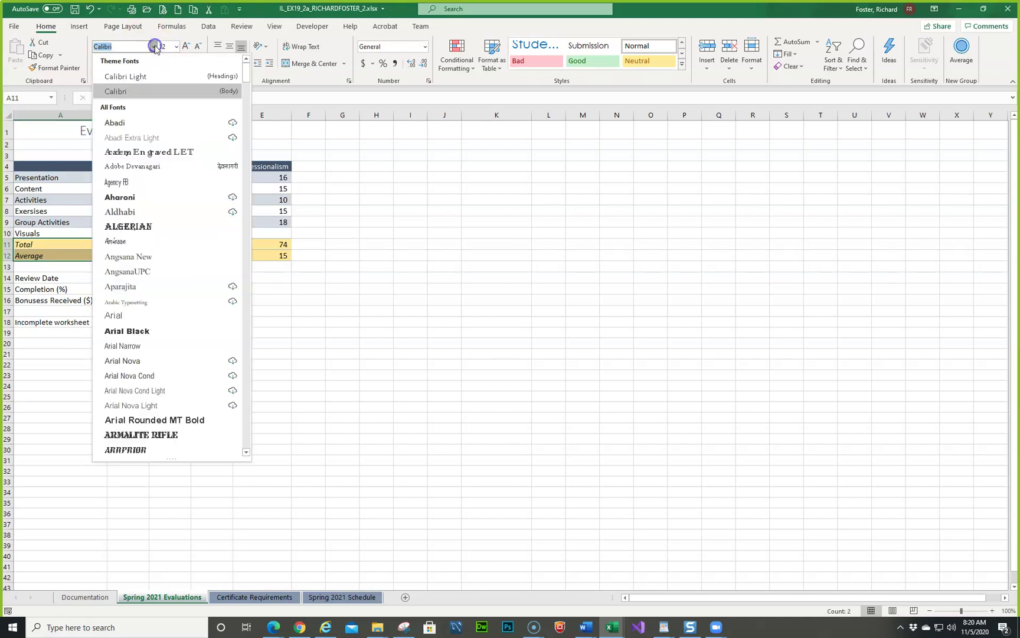
pyautogui.click(143, 77)
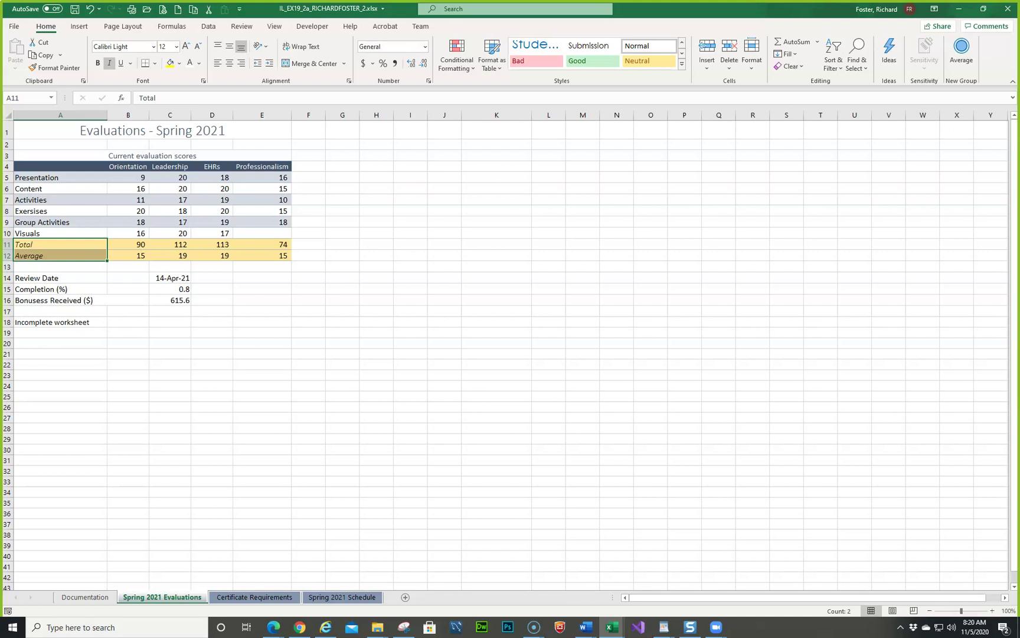
# Consult the Word instructions for the next task and apply a Bottom Double Border to the range A11:E12 in Excel
pyautogui.hotkey('alt', 'Tab')
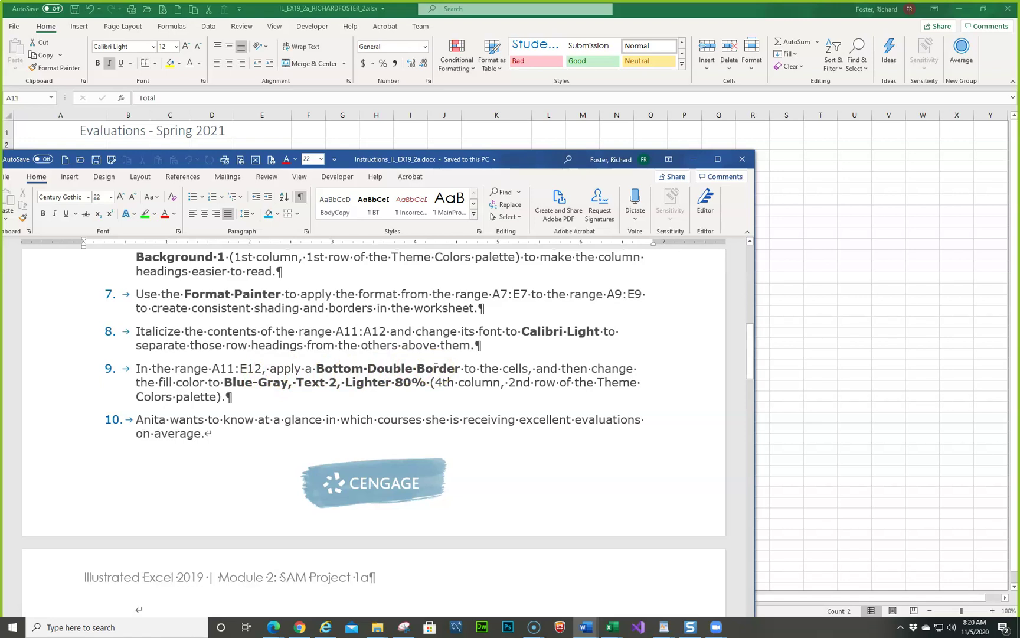
pyautogui.click(532, 162)
pyautogui.moveTo(532, 161); pyautogui.dragTo(0, 171)
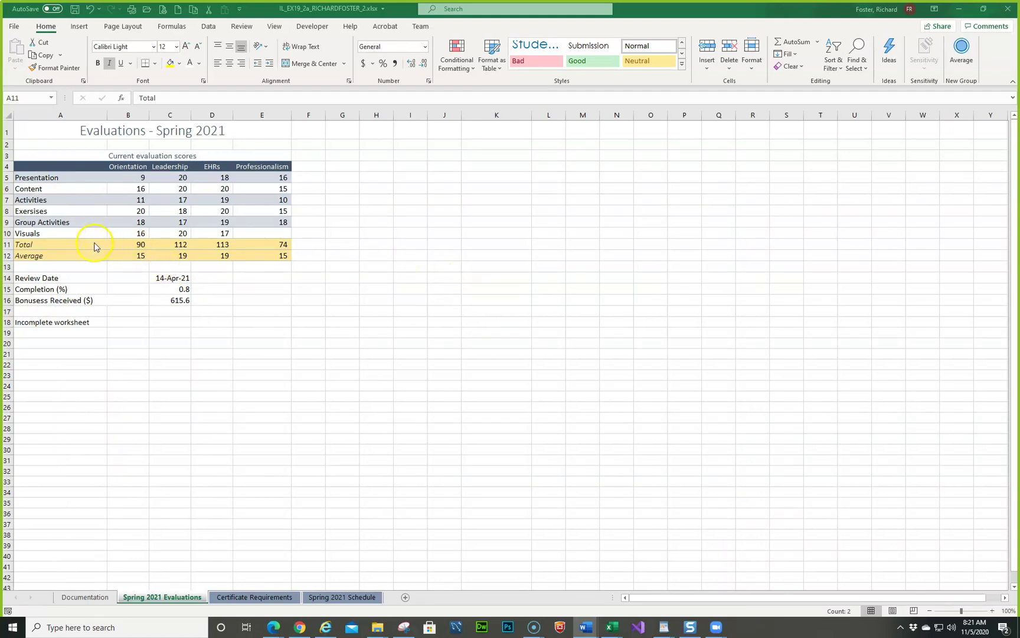
pyautogui.doubleClick(94, 244)
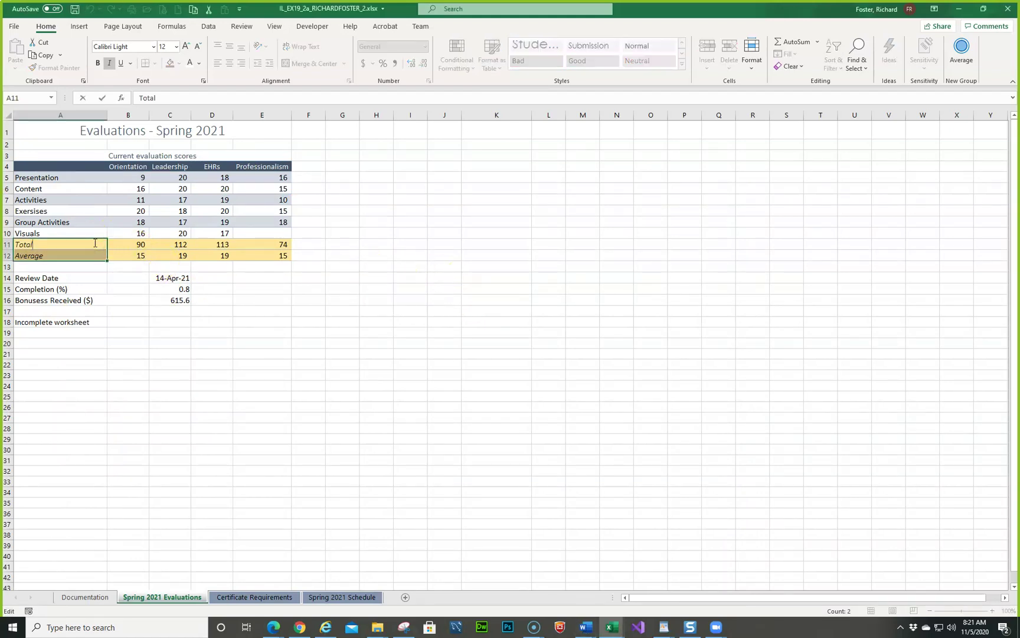
pyautogui.click(122, 243)
pyautogui.click(105, 243)
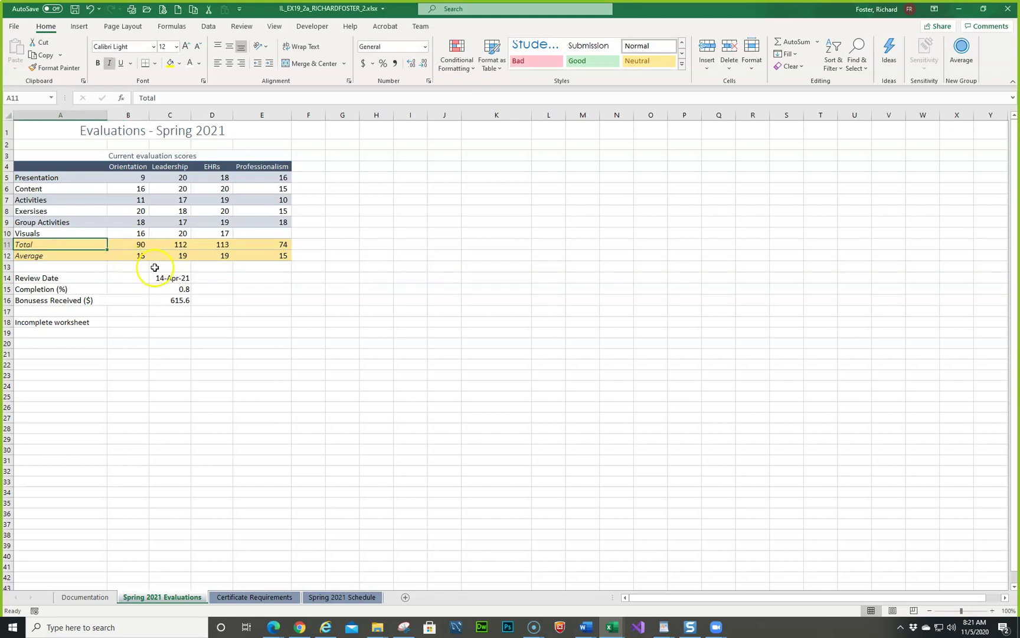
pyautogui.keyDown('shift'); pyautogui.click(248, 250); pyautogui.keyUp('shift')
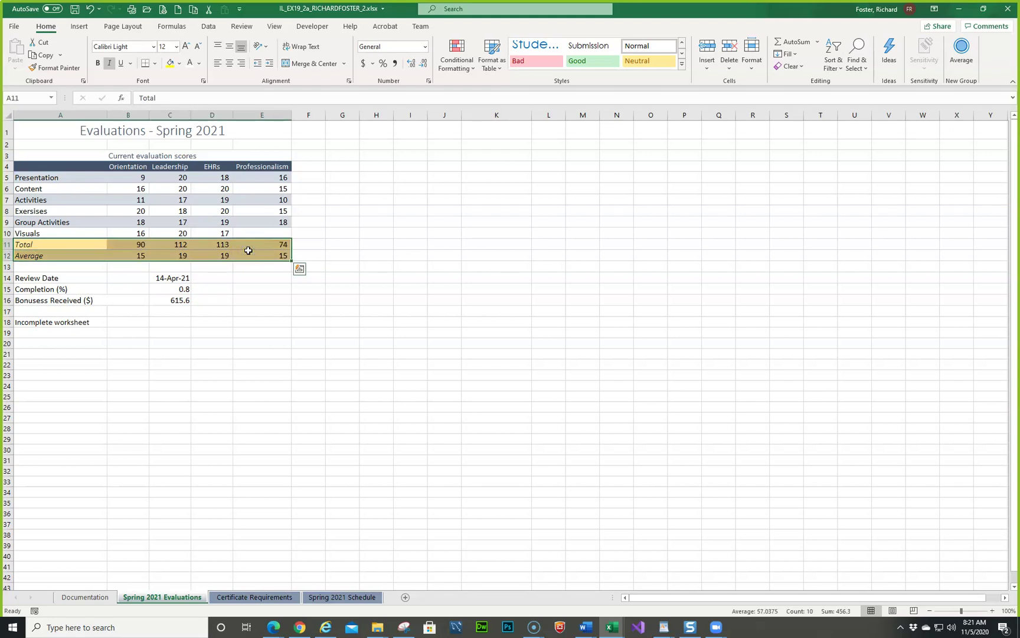
pyautogui.click(155, 65)
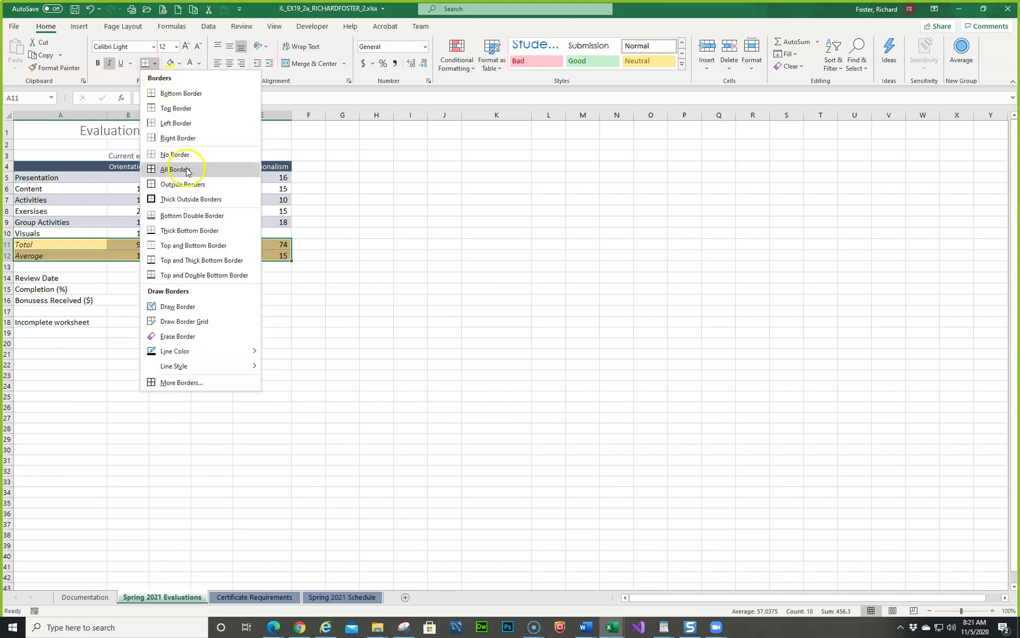
pyautogui.click(195, 216)
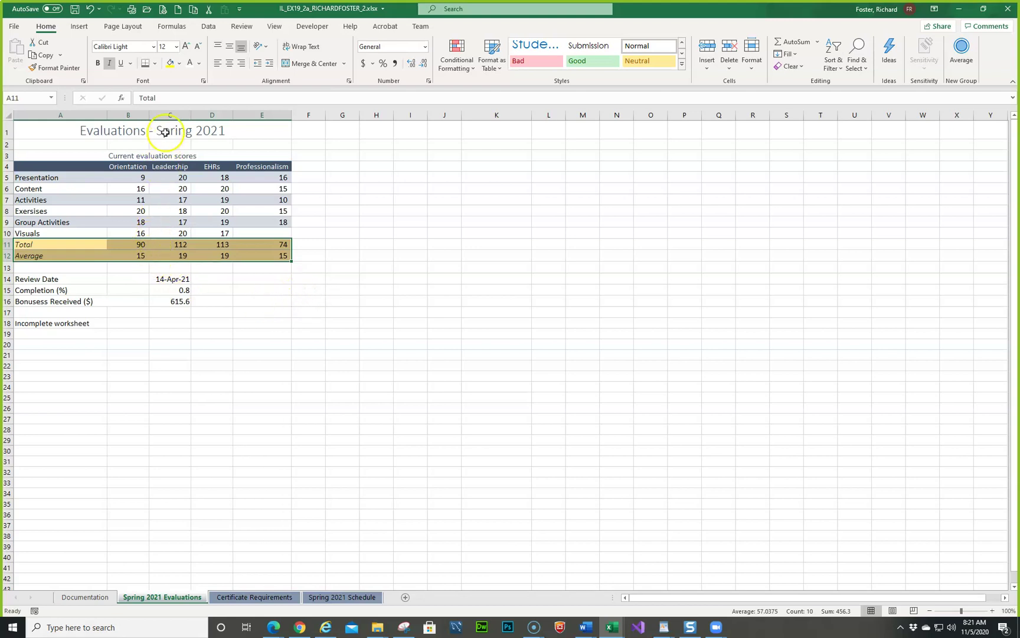
# Change the fill color of the range A11:E12 to Blue-Gray, Text 2, Lighter 80%
pyautogui.click(180, 66)
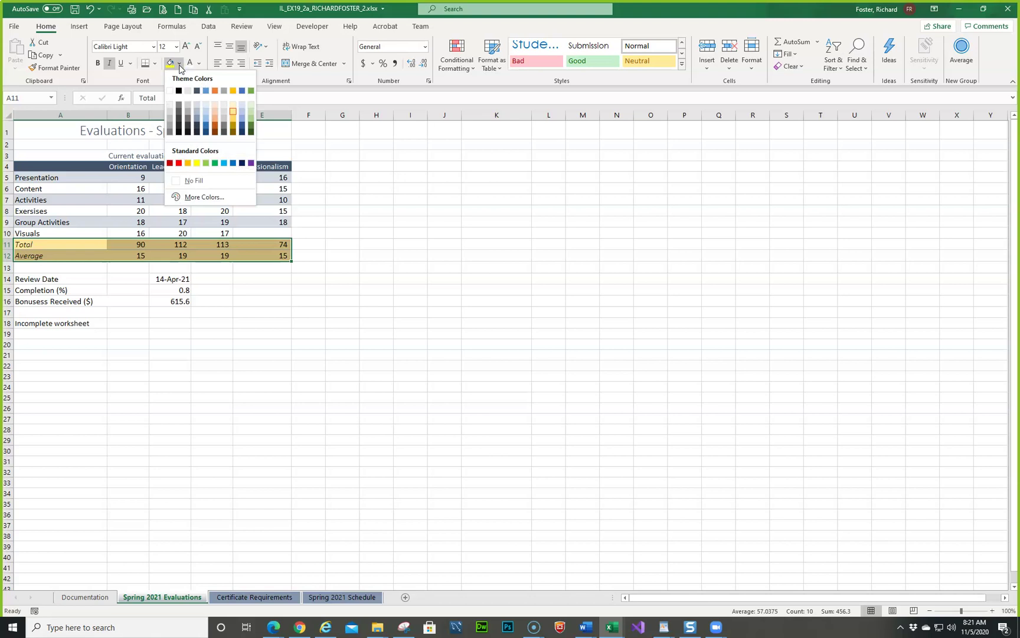
pyautogui.click(196, 106)
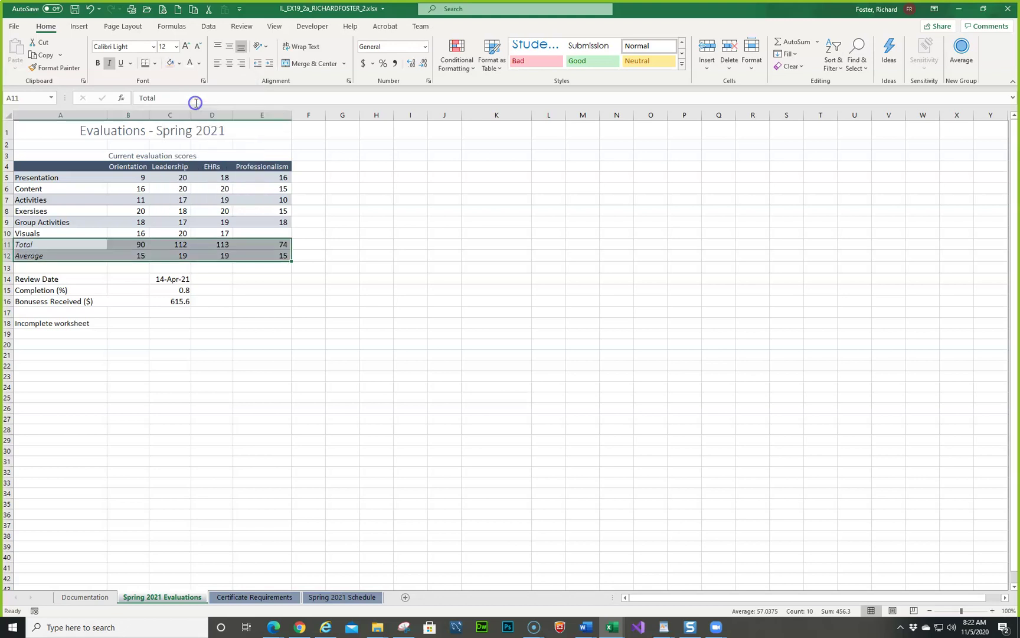
pyautogui.click(325, 367)
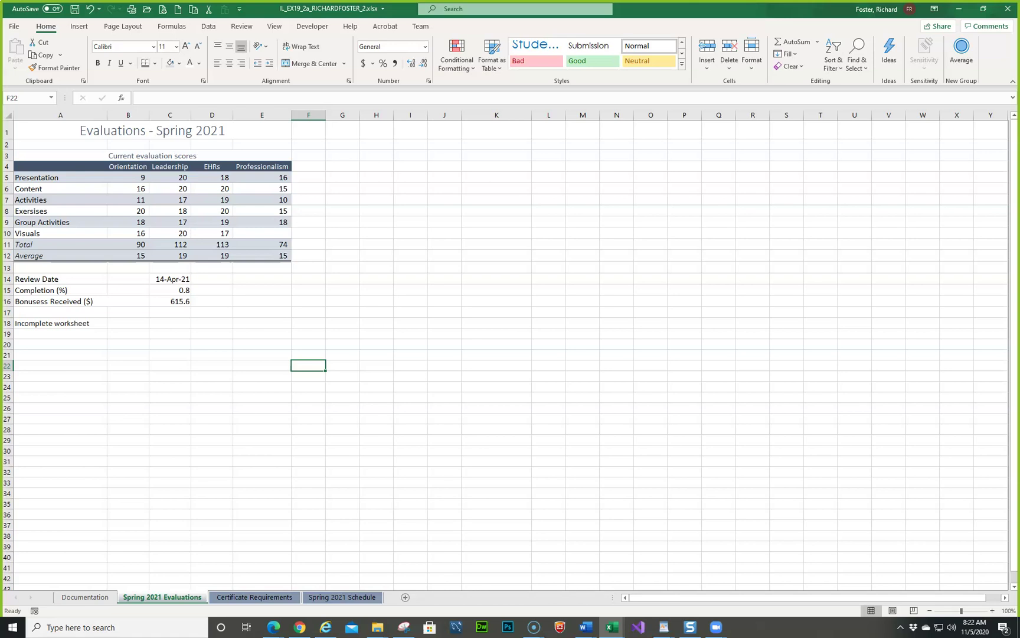
# Read the next Word instruction and conditionally format B12:E12 in Excel, giving values greater than 17 Light Red Fill with Dark Red Text
pyautogui.hotkey('alt', 'Tab')
pyautogui.scroll(5, 436, 447)
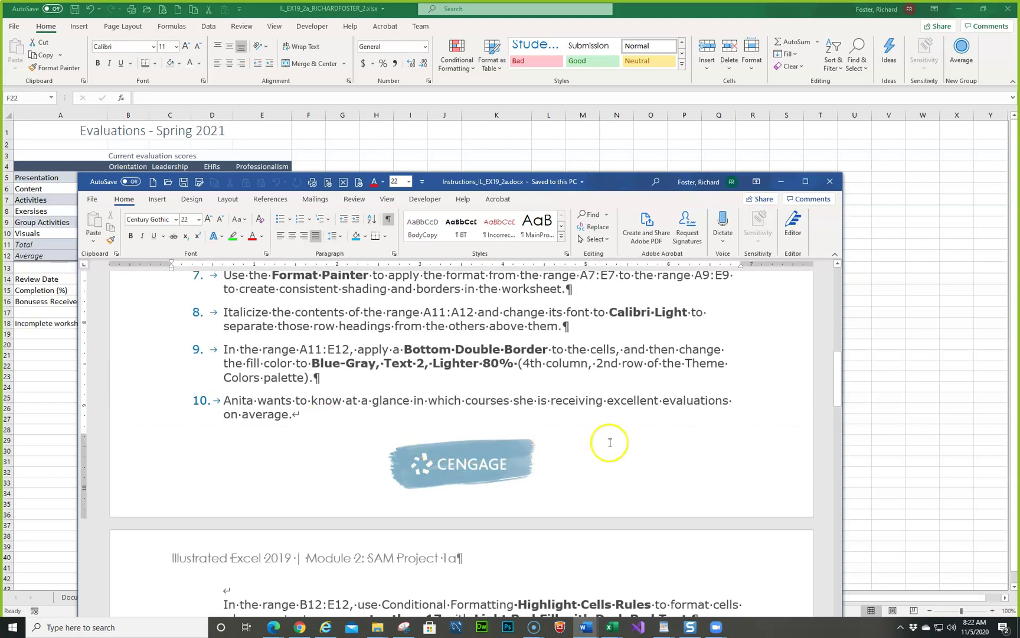
pyautogui.scroll(-5, 610, 442)
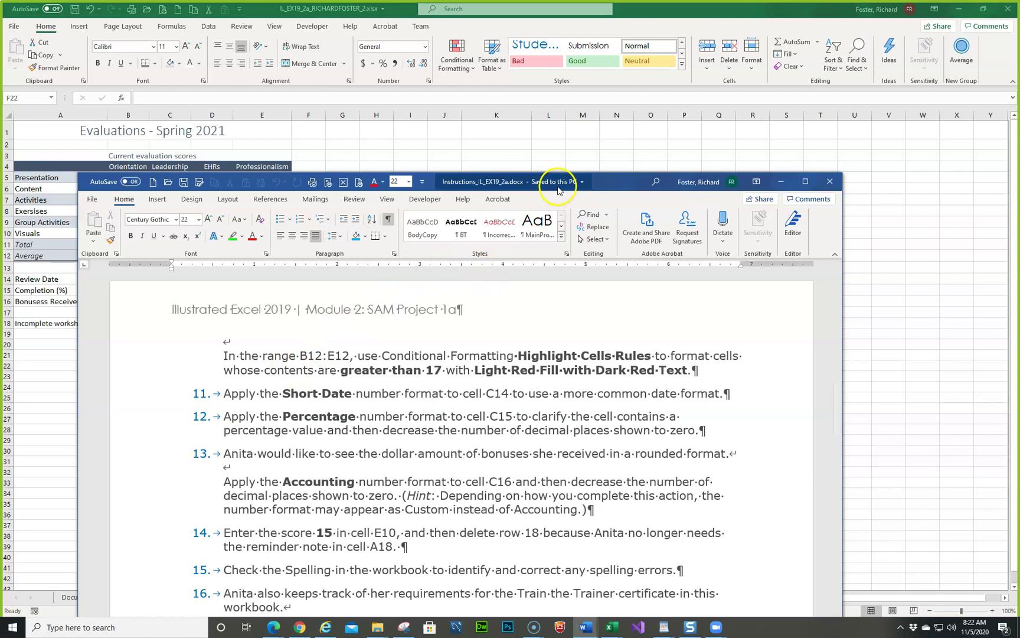
pyautogui.moveTo(616, 183); pyautogui.dragTo(576, 187)
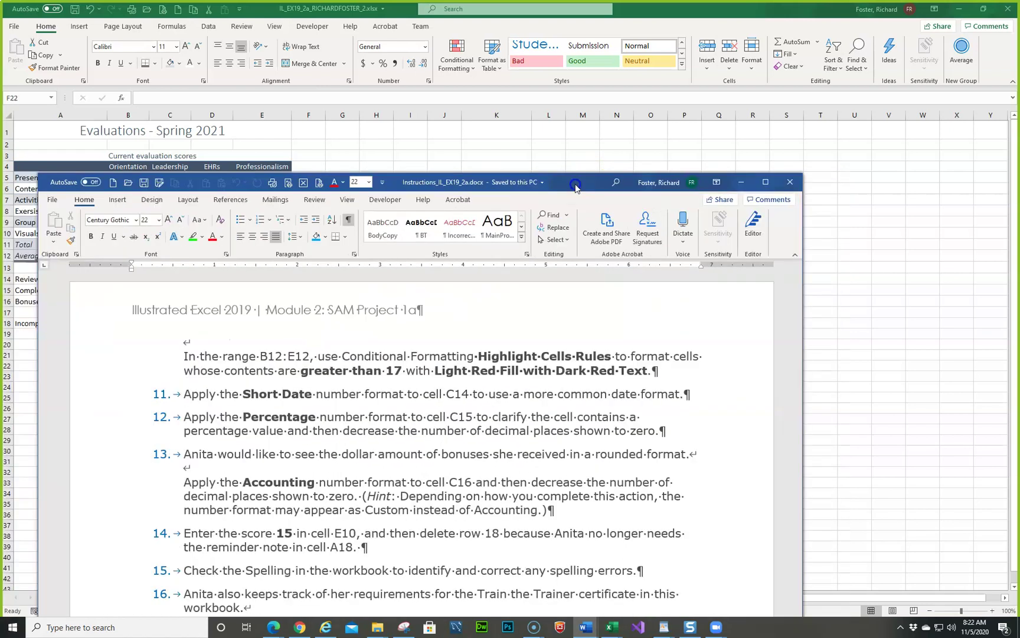
pyautogui.click(741, 182)
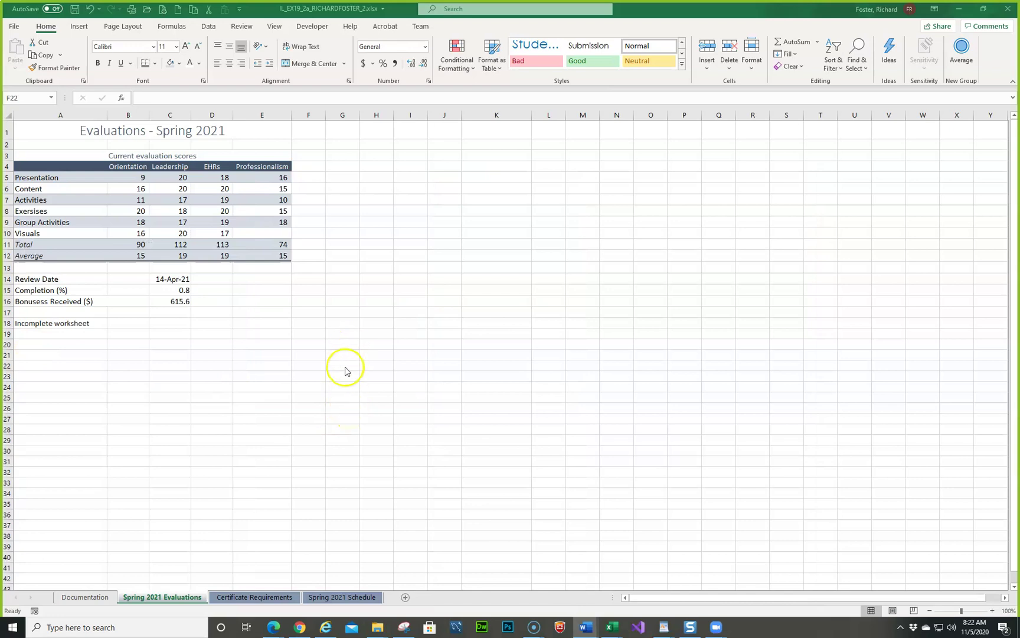
pyautogui.click(132, 255)
pyautogui.click(133, 255)
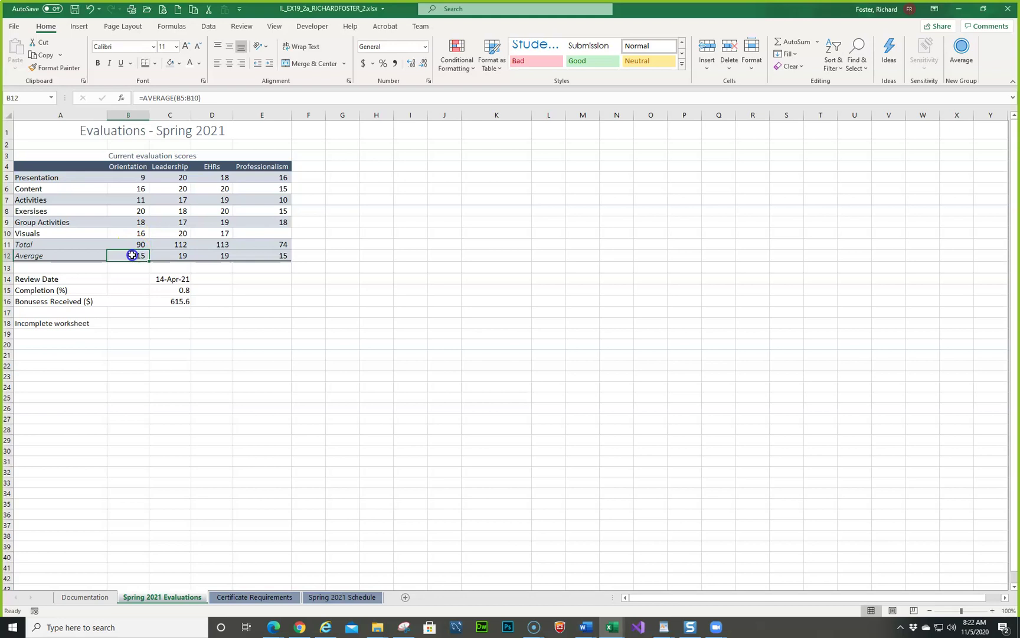
pyautogui.moveTo(133, 255); pyautogui.dragTo(241, 257)
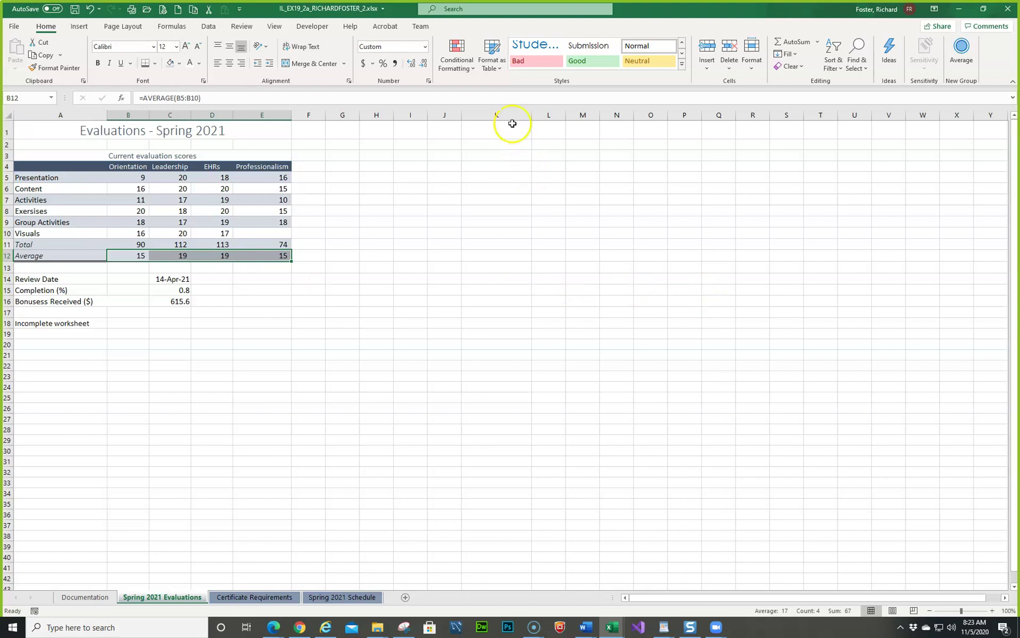
pyautogui.click(478, 75)
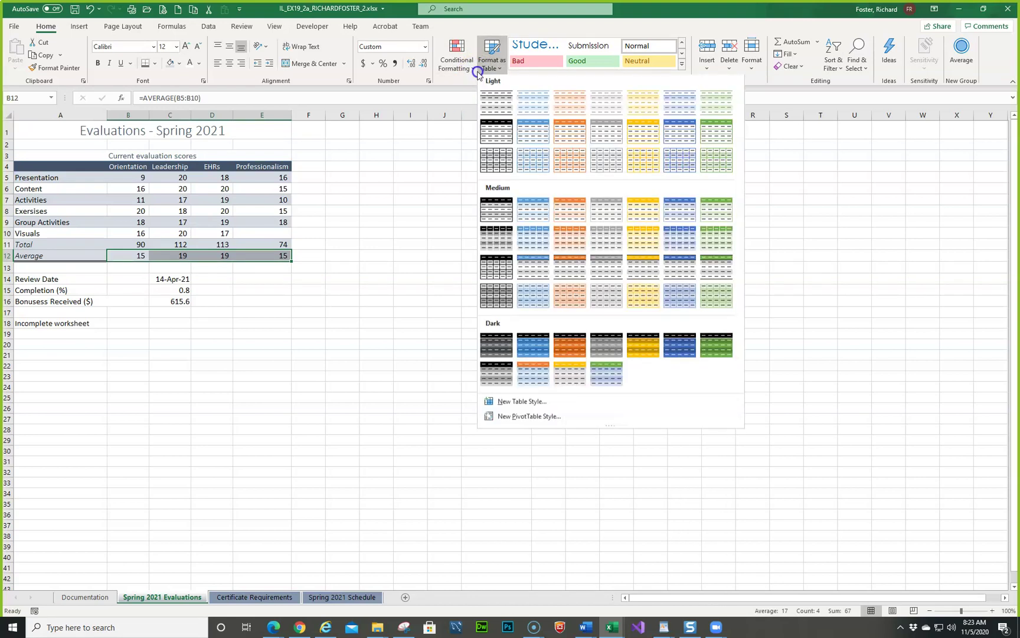
pyautogui.click(474, 69)
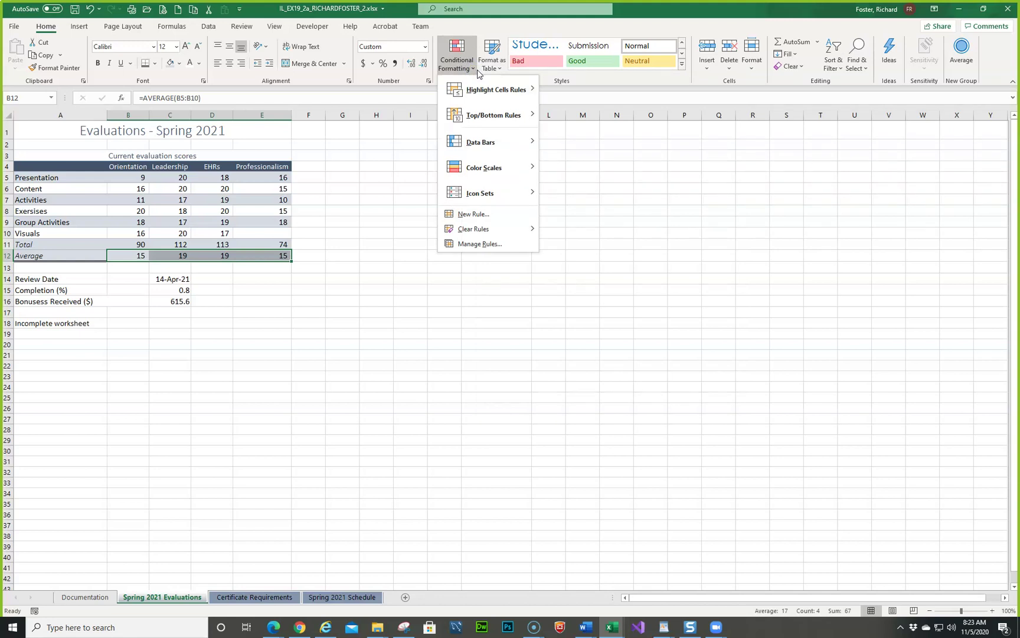
pyautogui.click(481, 89)
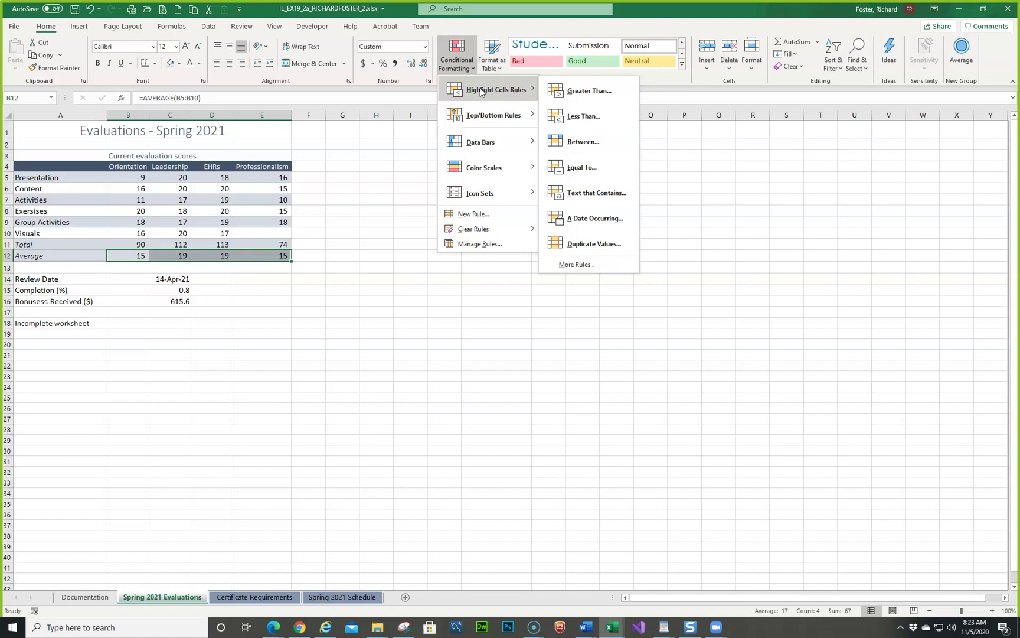
pyautogui.click(583, 93)
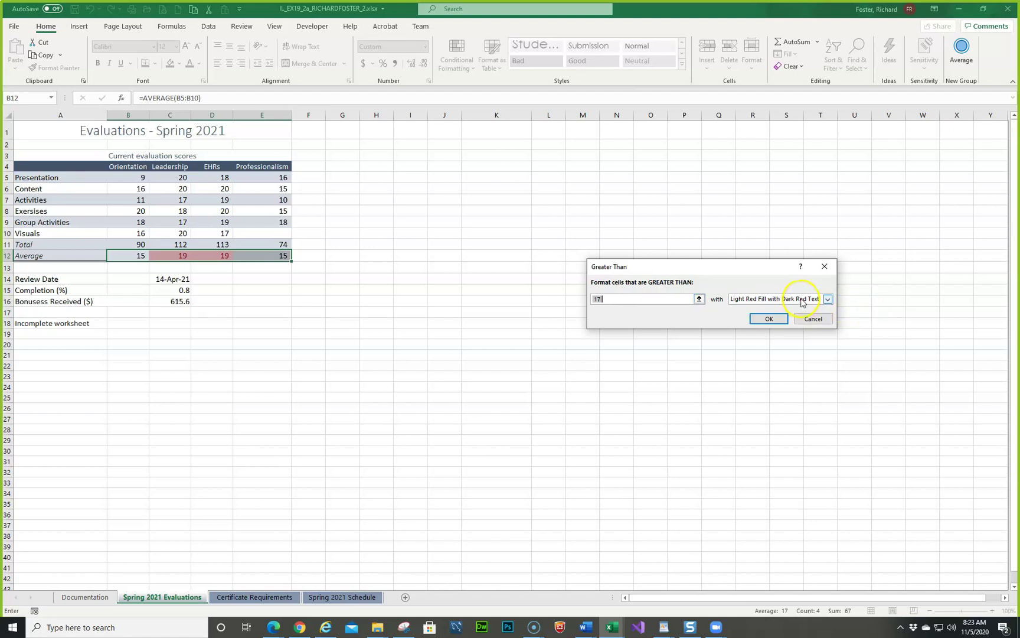
pyautogui.click(763, 320)
pyautogui.click(560, 331)
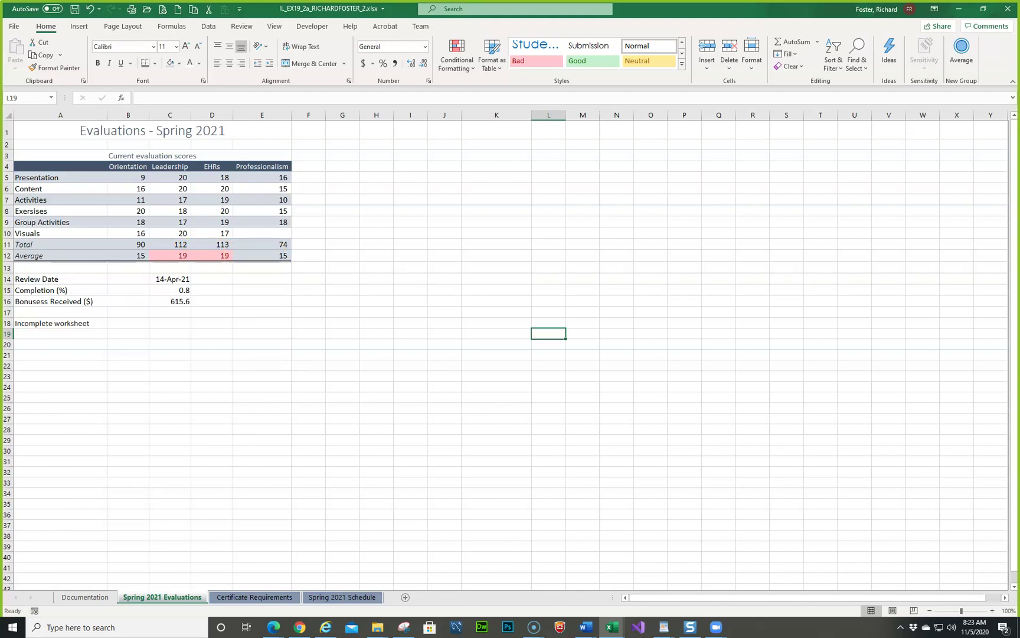
# Switch to the Word instructions and read the number-format tasks for cells C14, C15 and C16
pyautogui.click(586, 627)
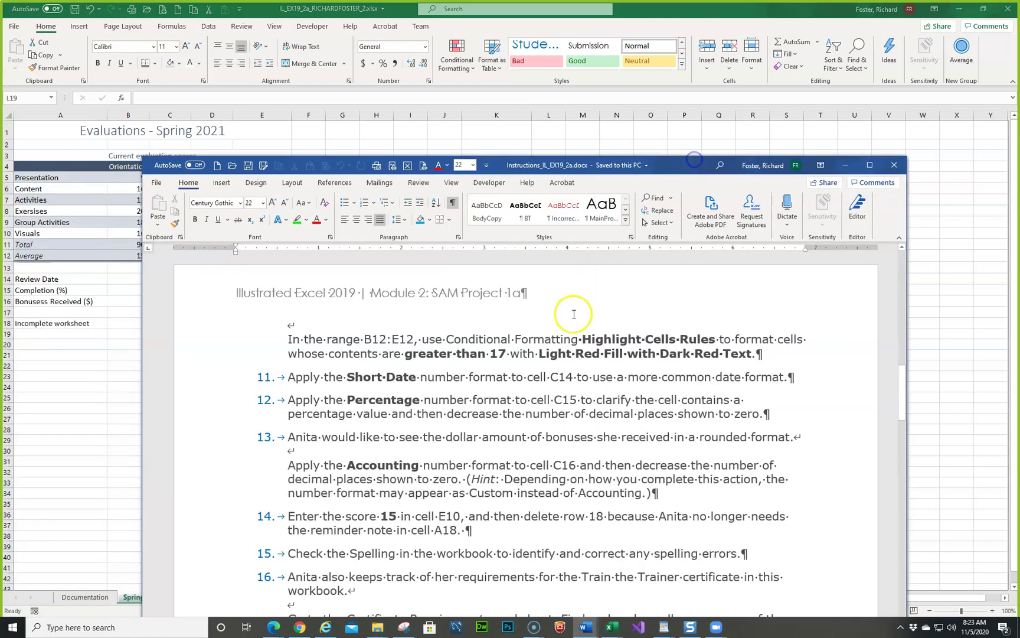
pyautogui.scroll(-1, 596, 354)
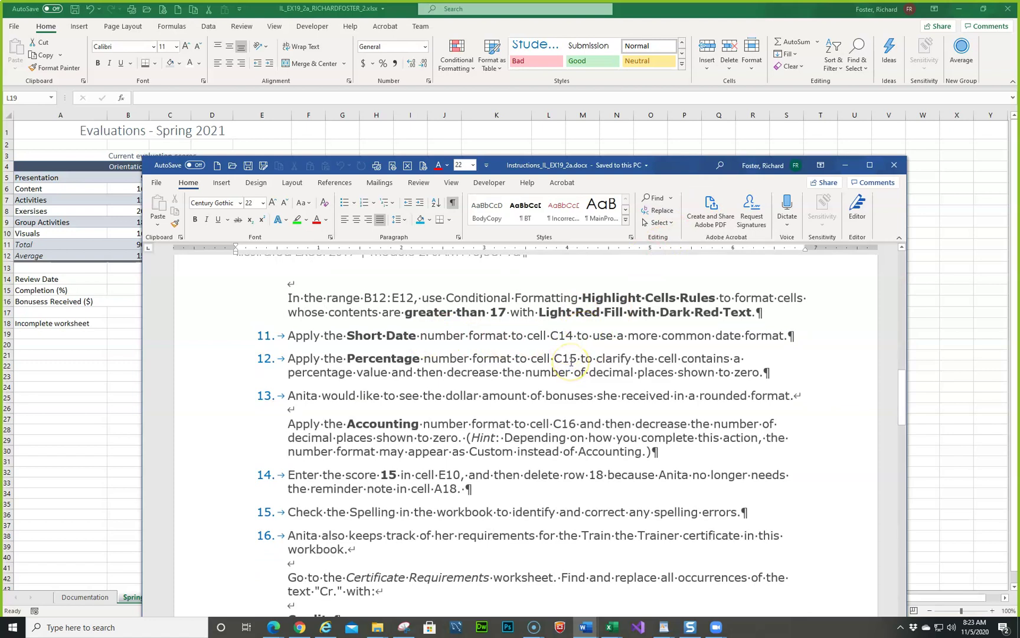
pyautogui.click(680, 167)
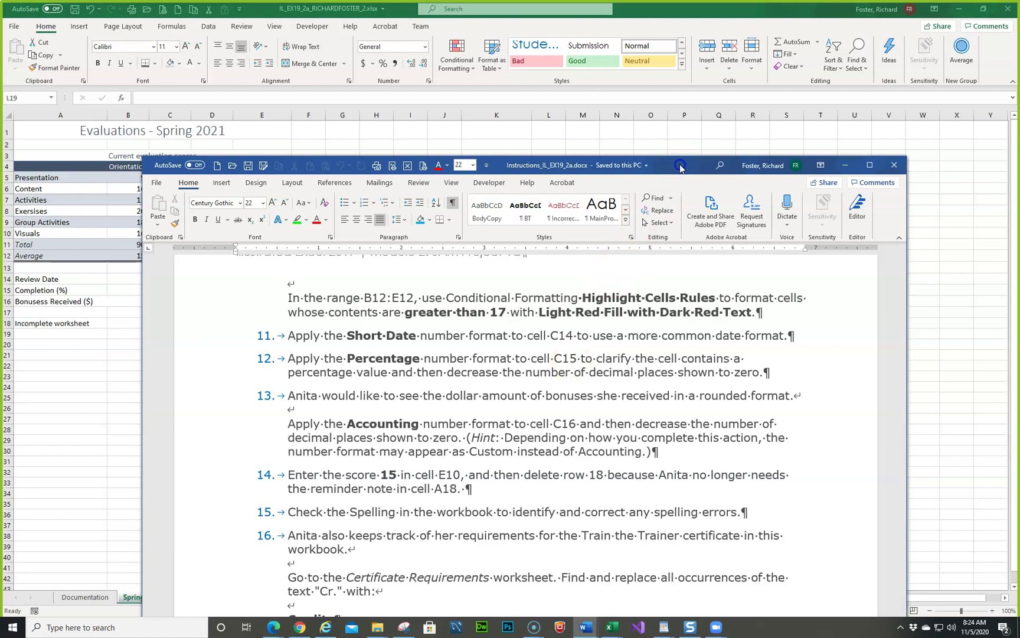
pyautogui.moveTo(681, 167); pyautogui.dragTo(326, 266)
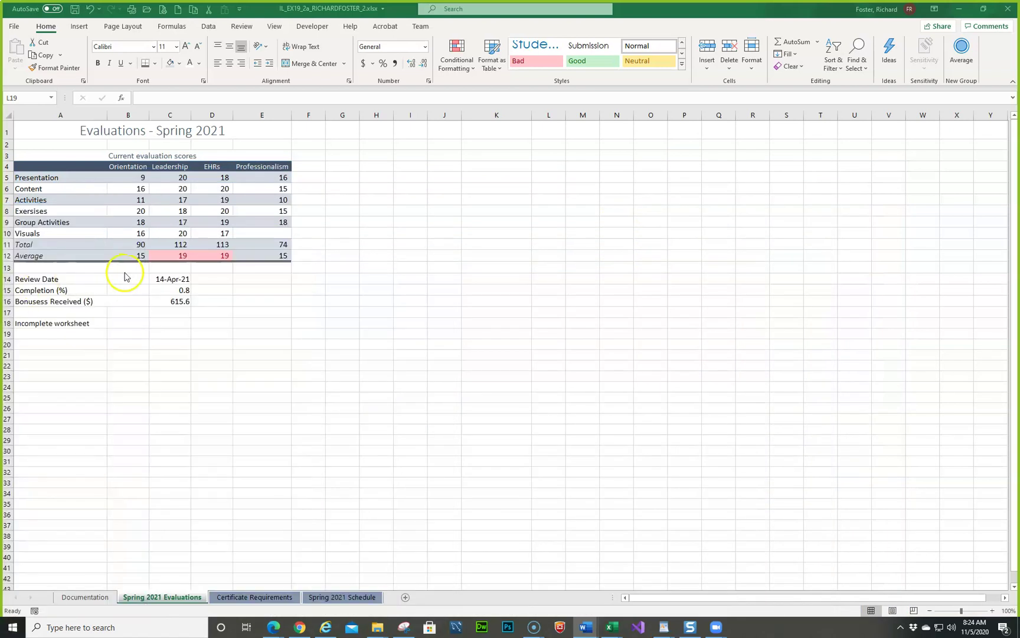
# Try formatting the review date in cell C14 with the 3/14 date type in Excel
pyautogui.click(167, 281)
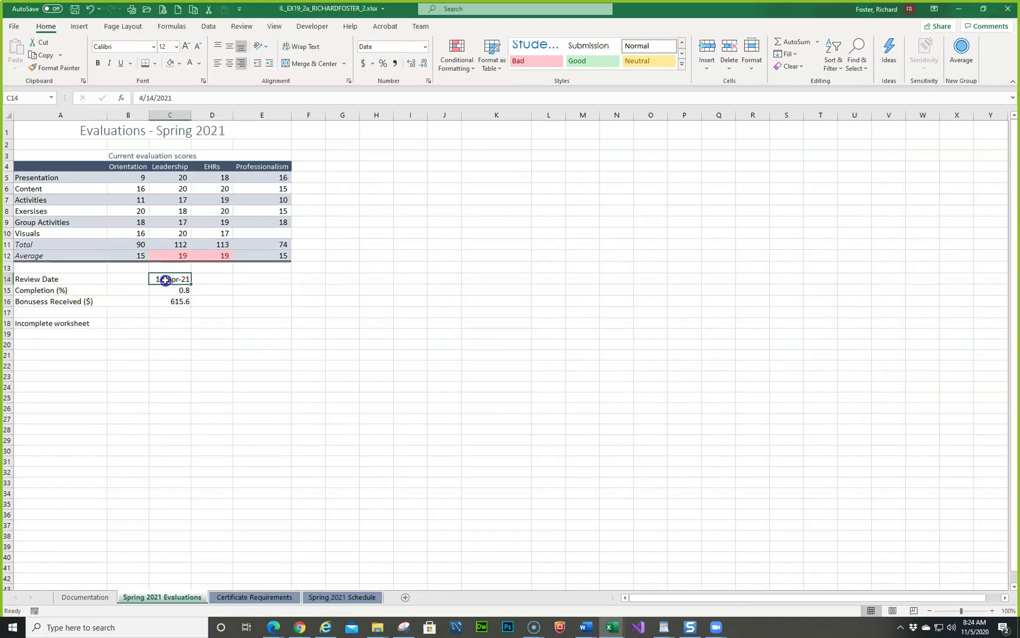
pyautogui.click(429, 81)
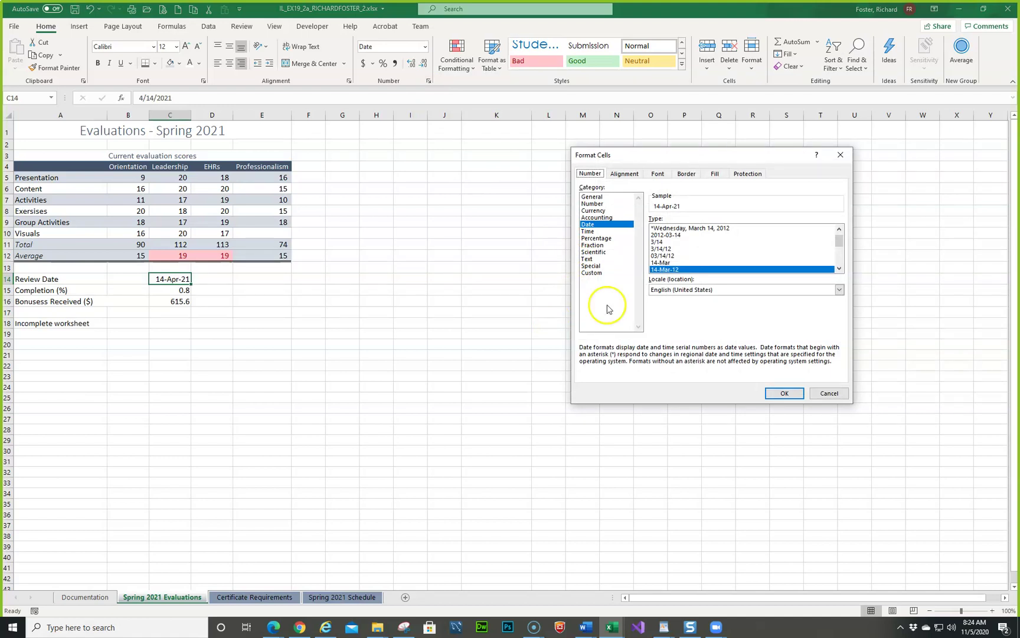
pyautogui.click(664, 241)
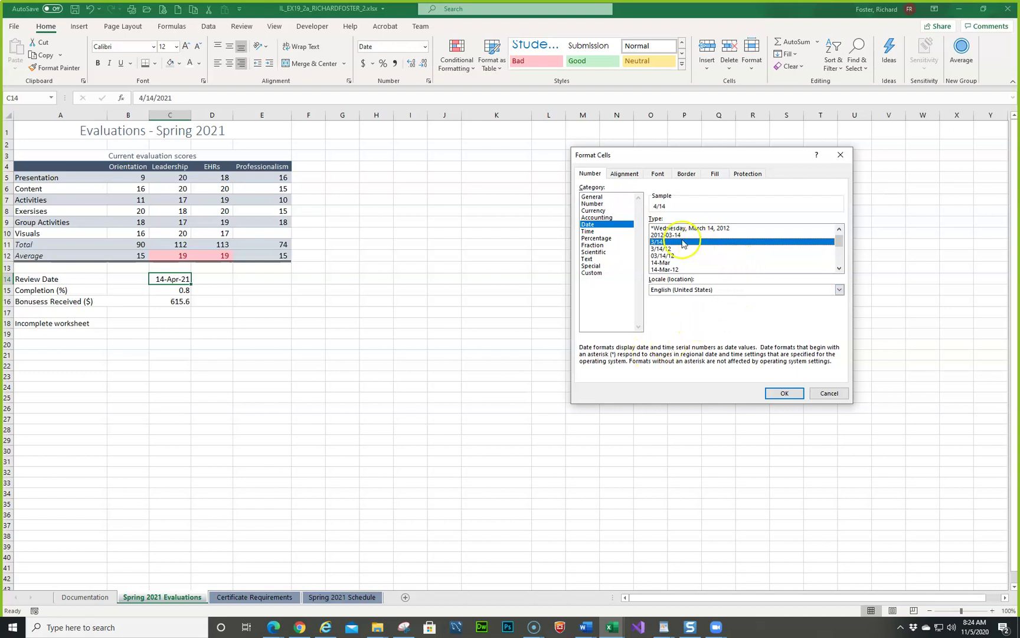
pyautogui.click(676, 257)
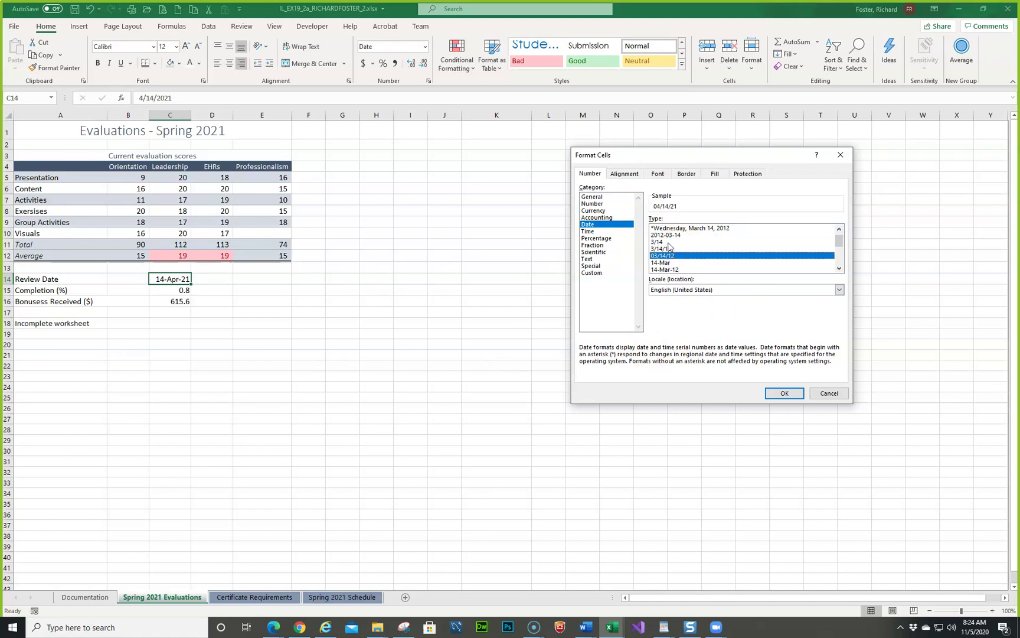
pyautogui.click(668, 242)
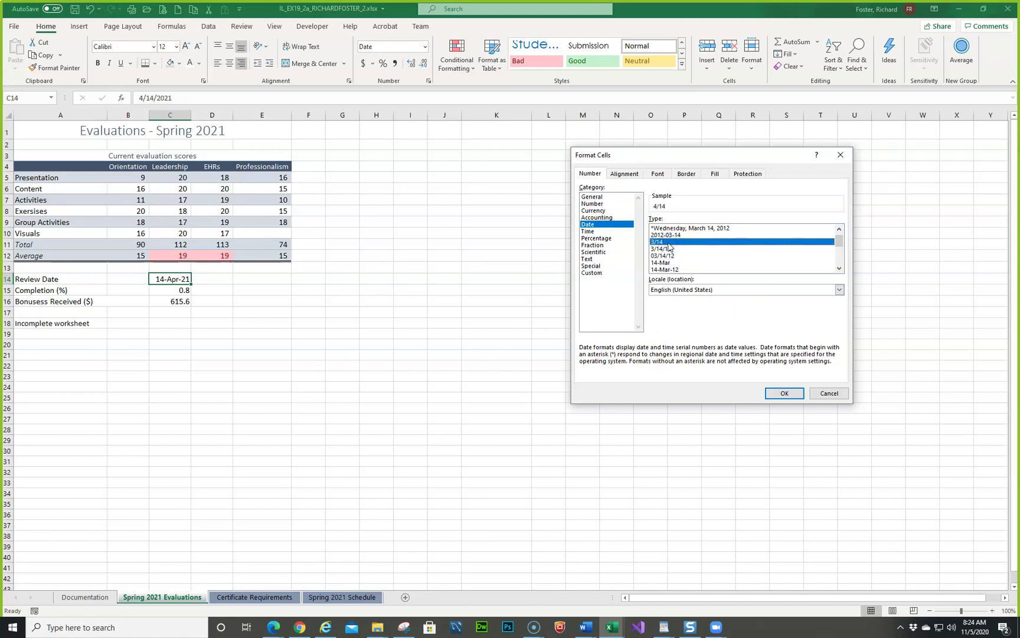
pyautogui.click(782, 395)
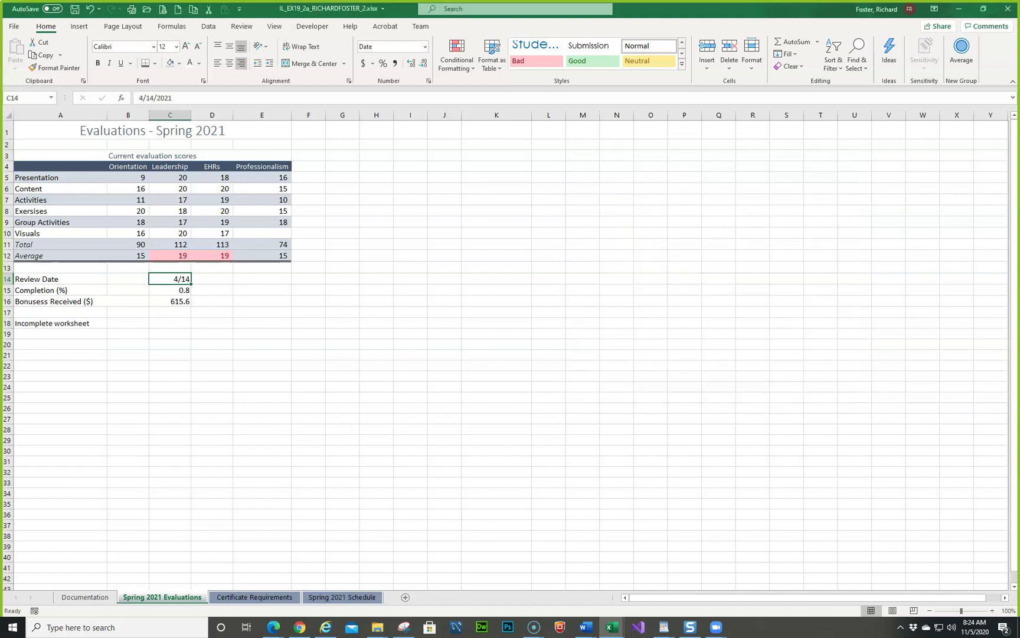
# Check the Spring 2021 Evaluations final figure in Word, then apply the Short Date number format to cell C14 in Excel
pyautogui.click(585, 627)
pyautogui.scroll(-10, 392, 326)
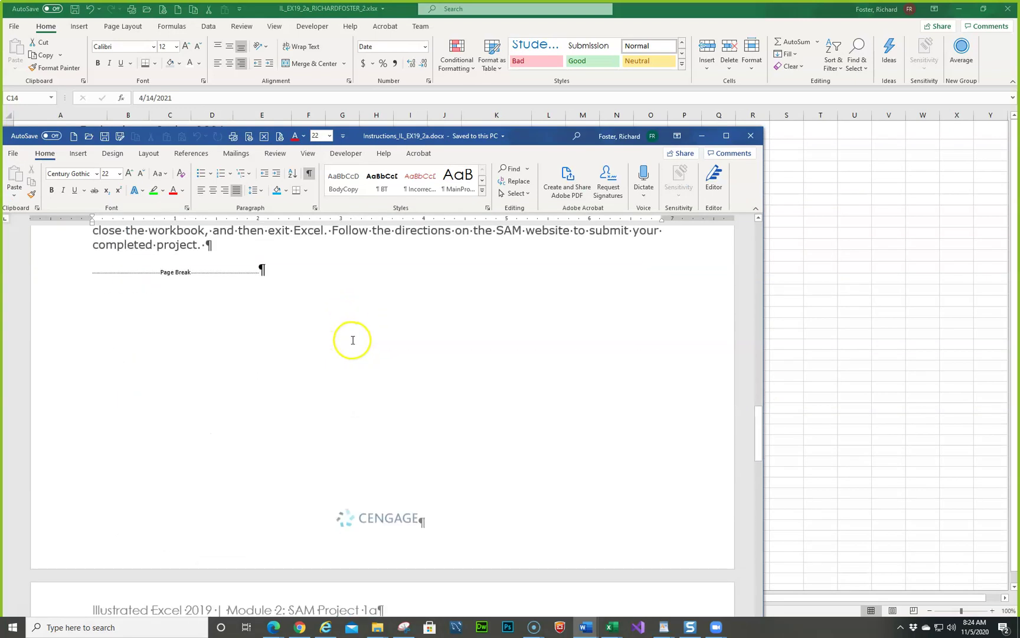
pyautogui.scroll(-6, 353, 340)
pyautogui.scroll(1, 362, 396)
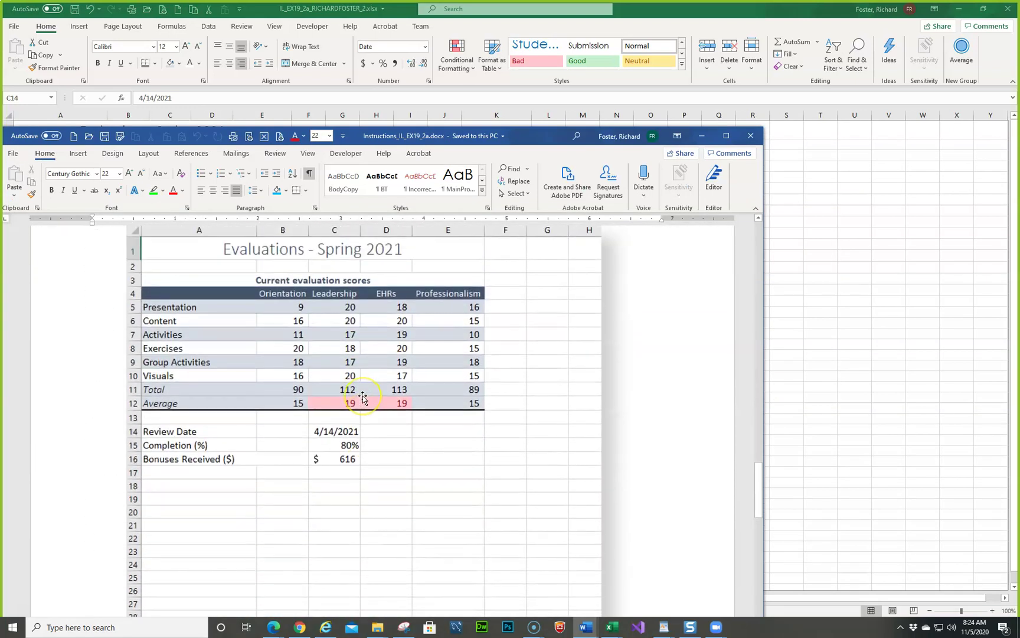
pyautogui.scroll(3, 362, 399)
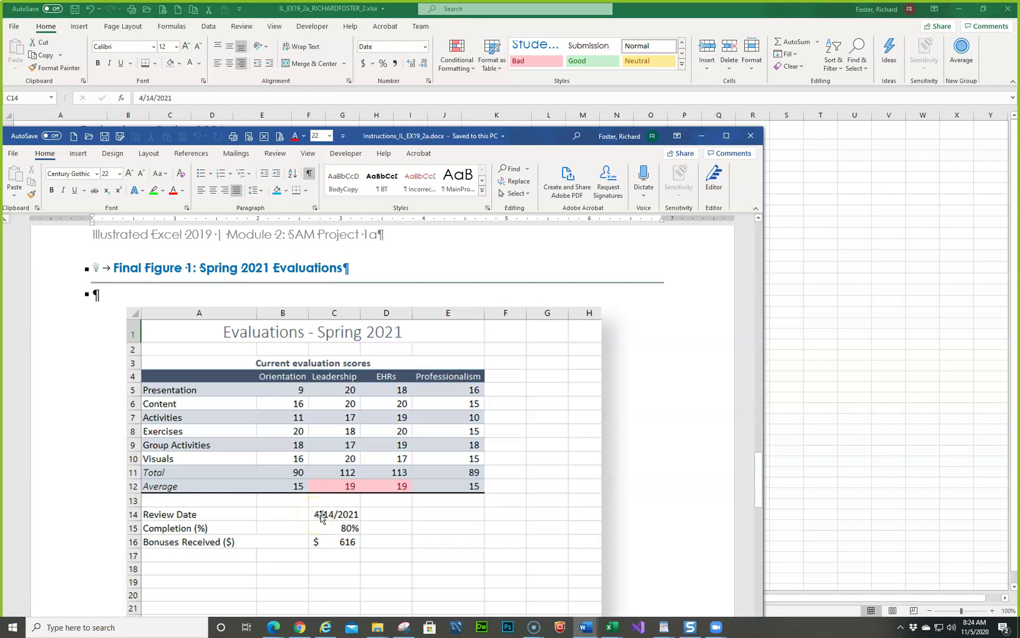
pyautogui.moveTo(545, 147); pyautogui.dragTo(0, 168)
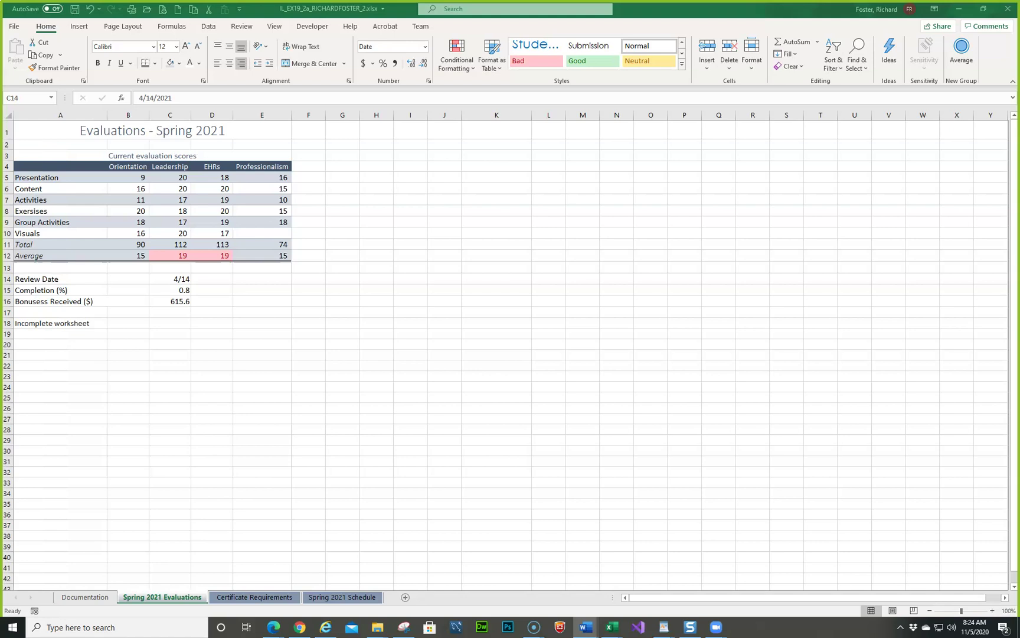
pyautogui.click(158, 277)
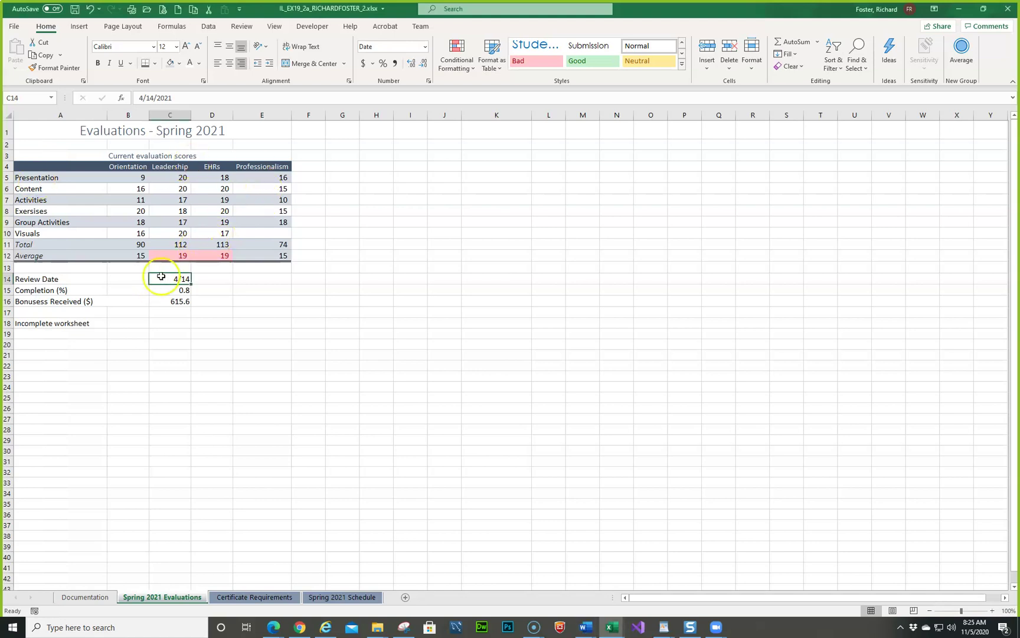
pyautogui.click(425, 47)
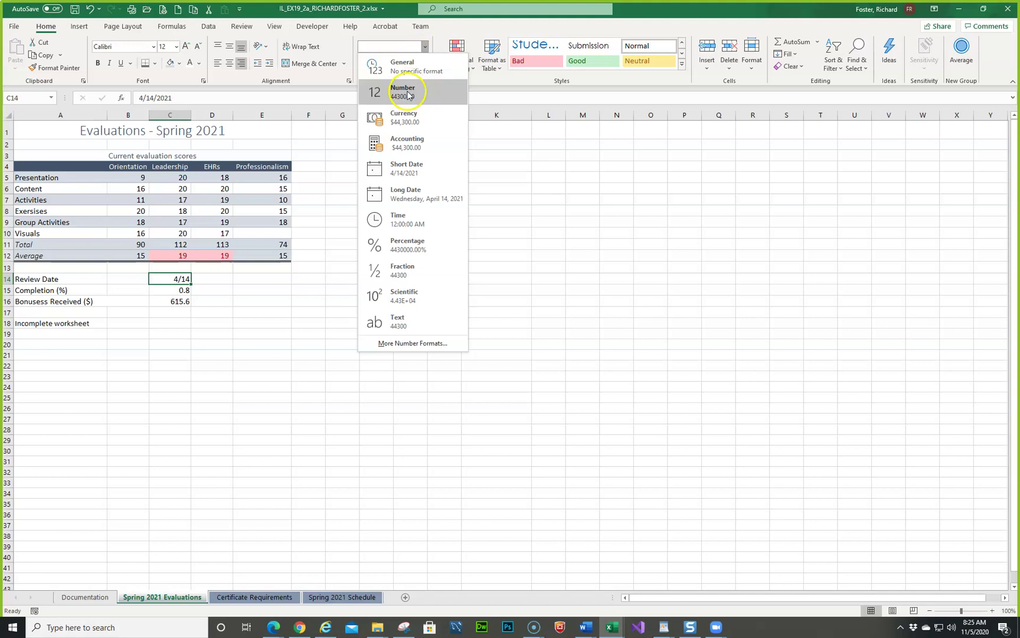
pyautogui.click(400, 169)
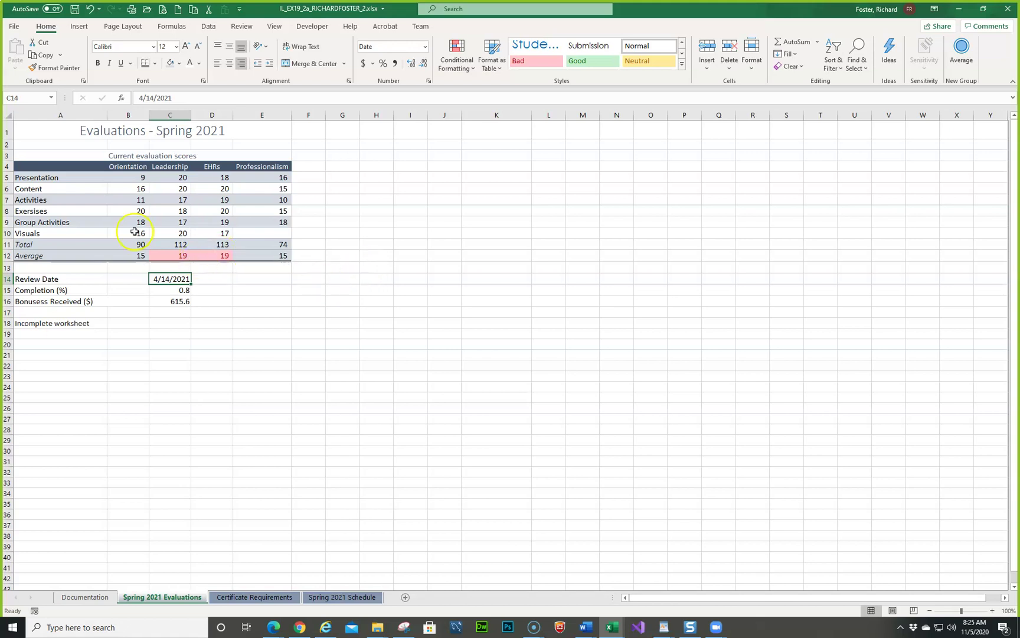
# Format the completion value in cell C15 as Percentage with zero decimal places
pyautogui.click(162, 289)
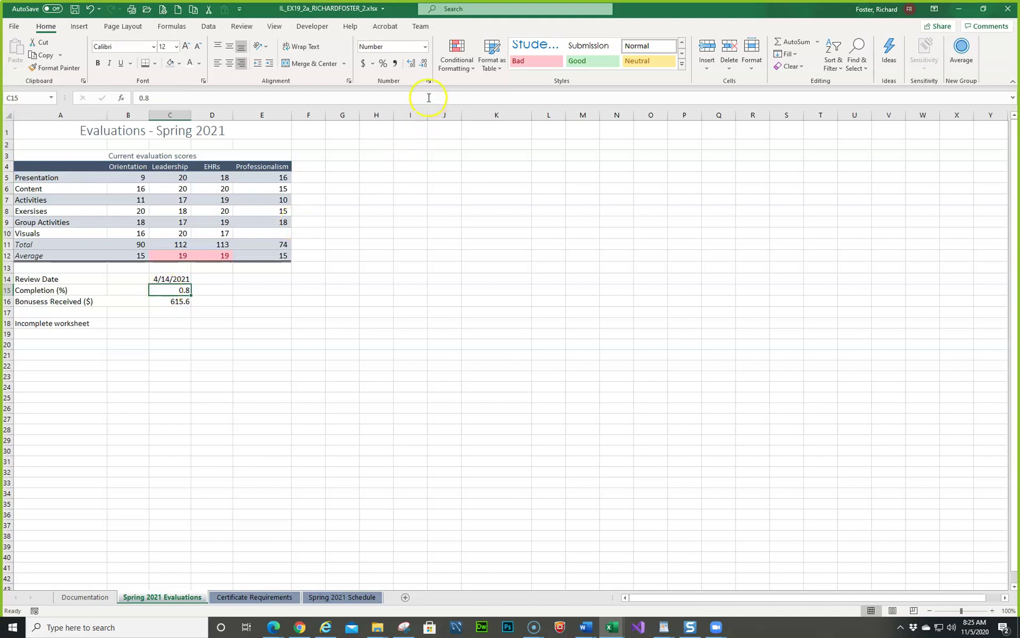
pyautogui.click(425, 46)
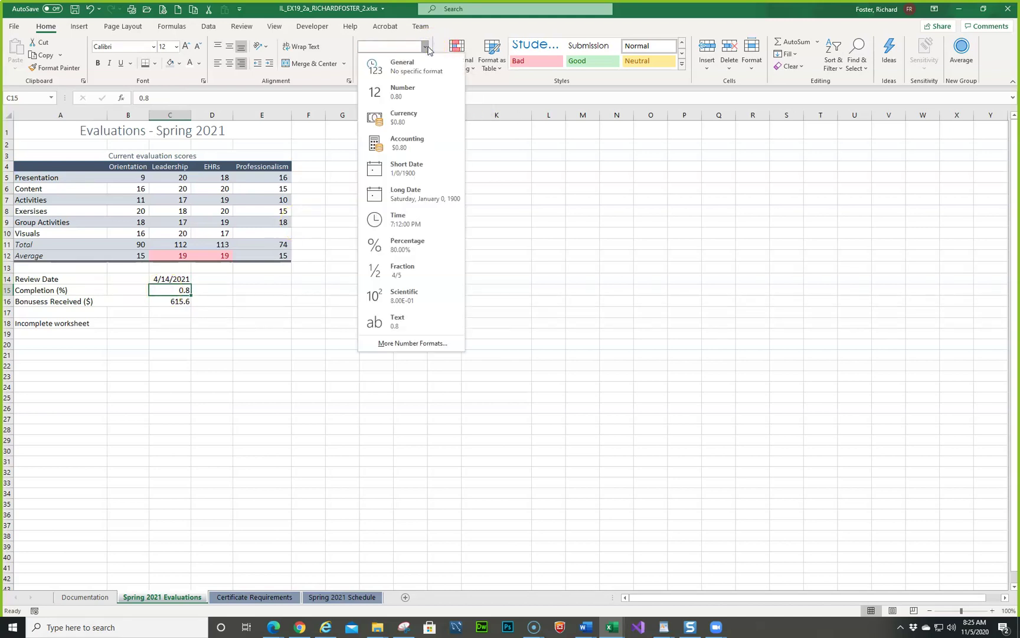
pyautogui.click(397, 244)
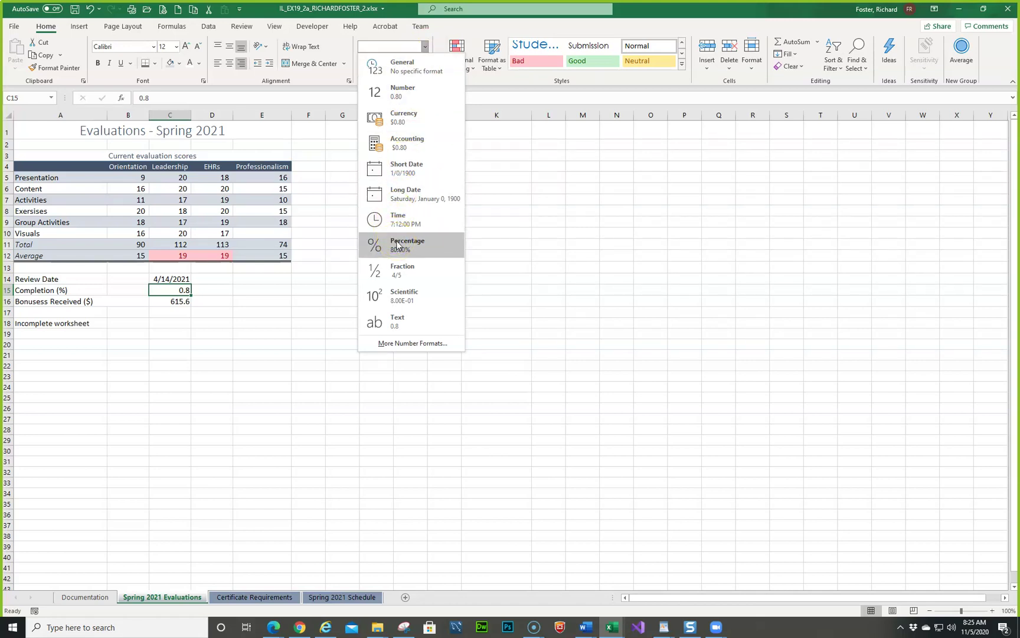
pyautogui.click(397, 245)
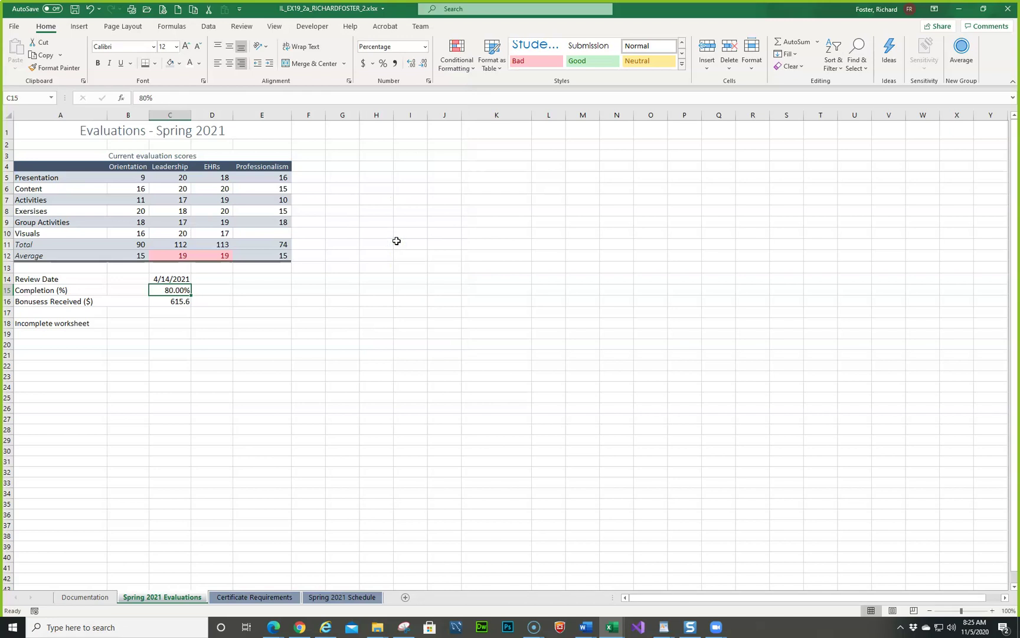
pyautogui.click(427, 47)
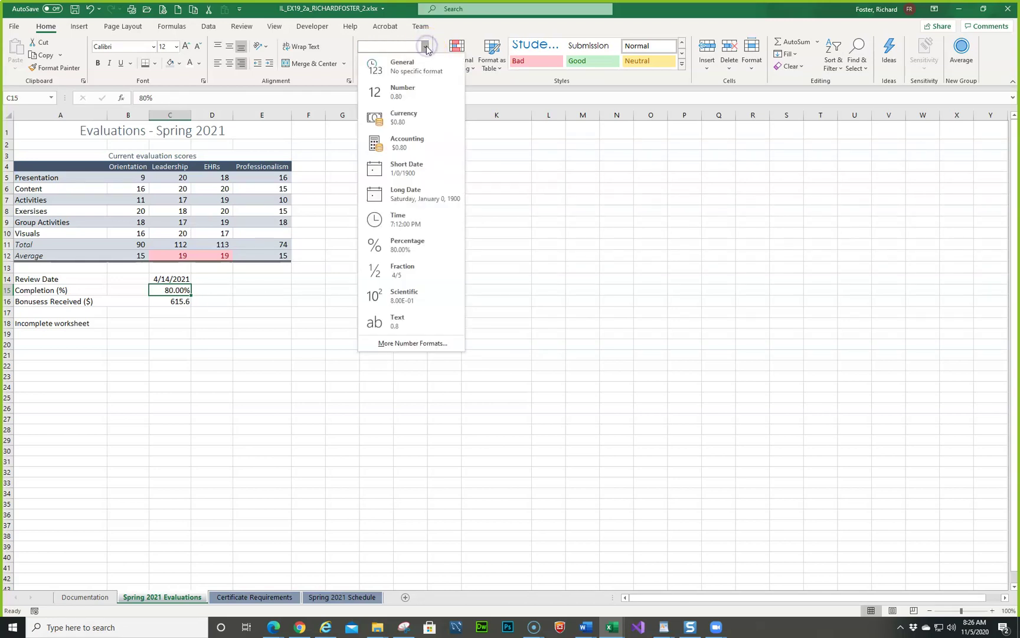
pyautogui.click(408, 244)
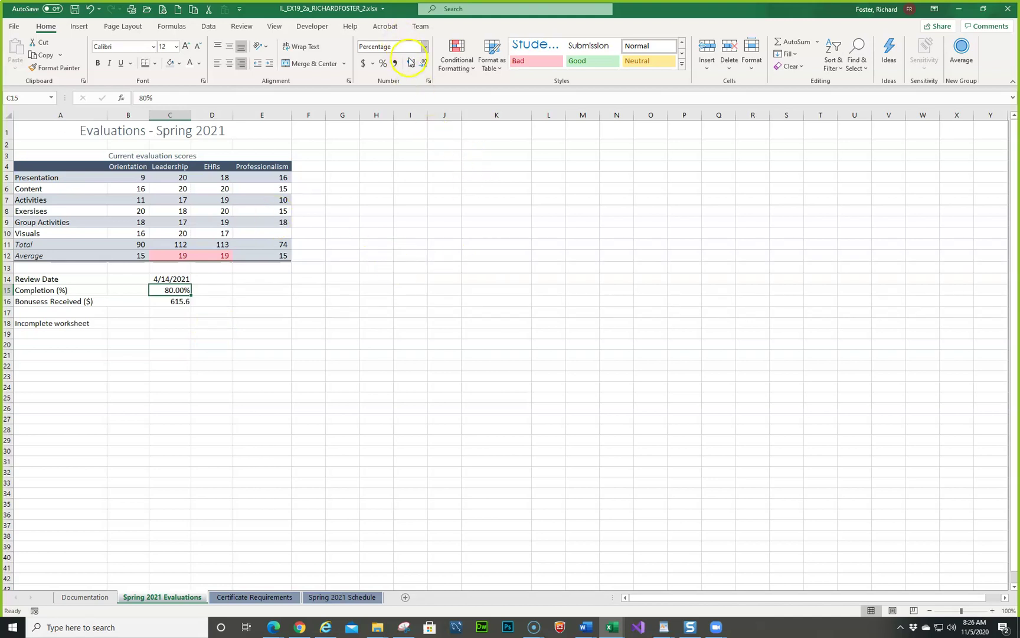
pyautogui.click(429, 81)
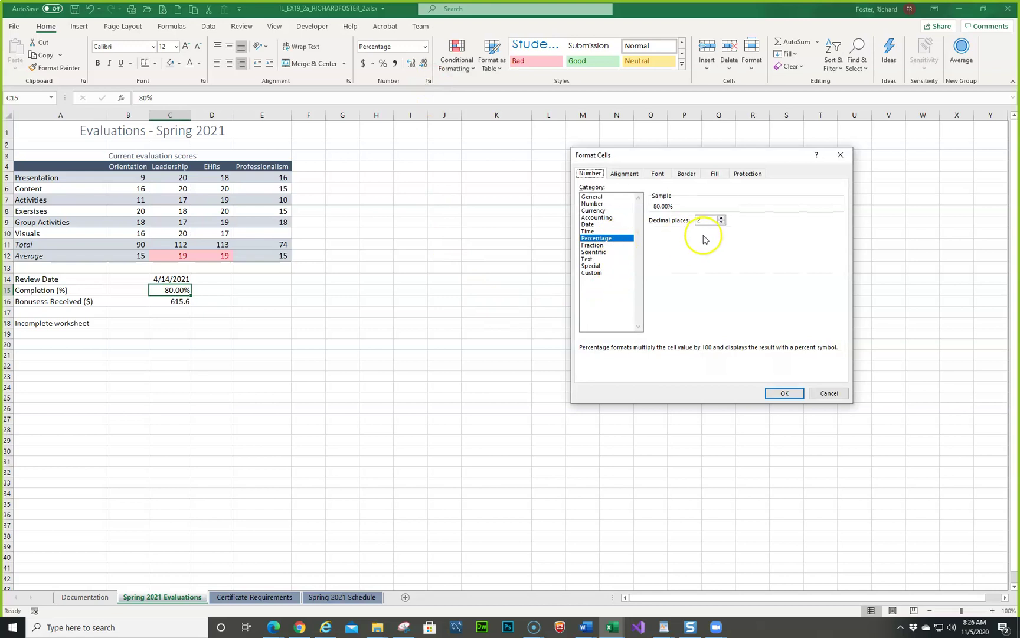
pyautogui.click(721, 223)
pyautogui.click(722, 224)
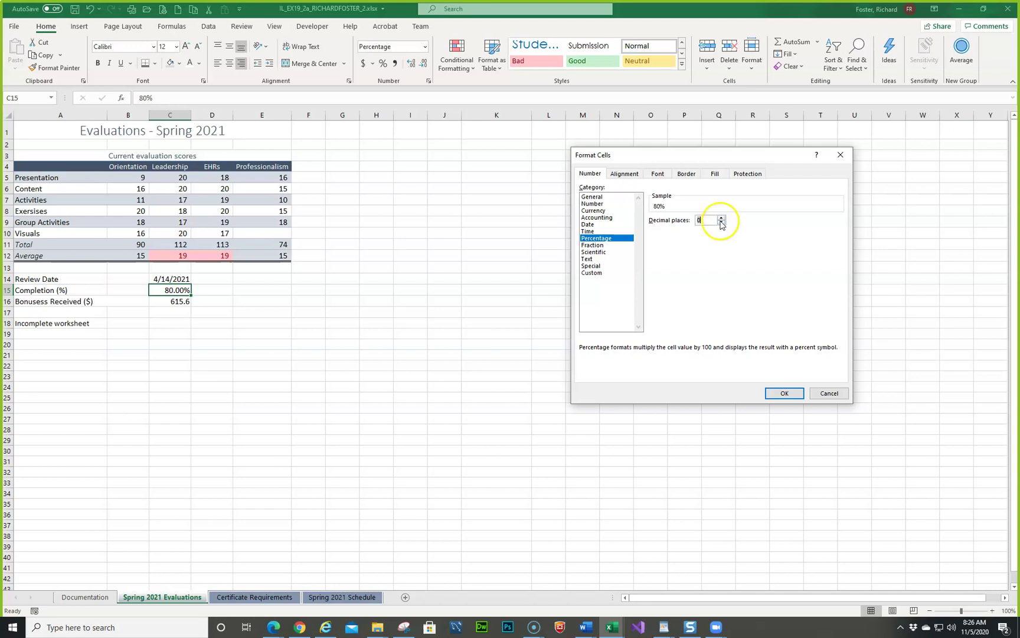
pyautogui.click(782, 393)
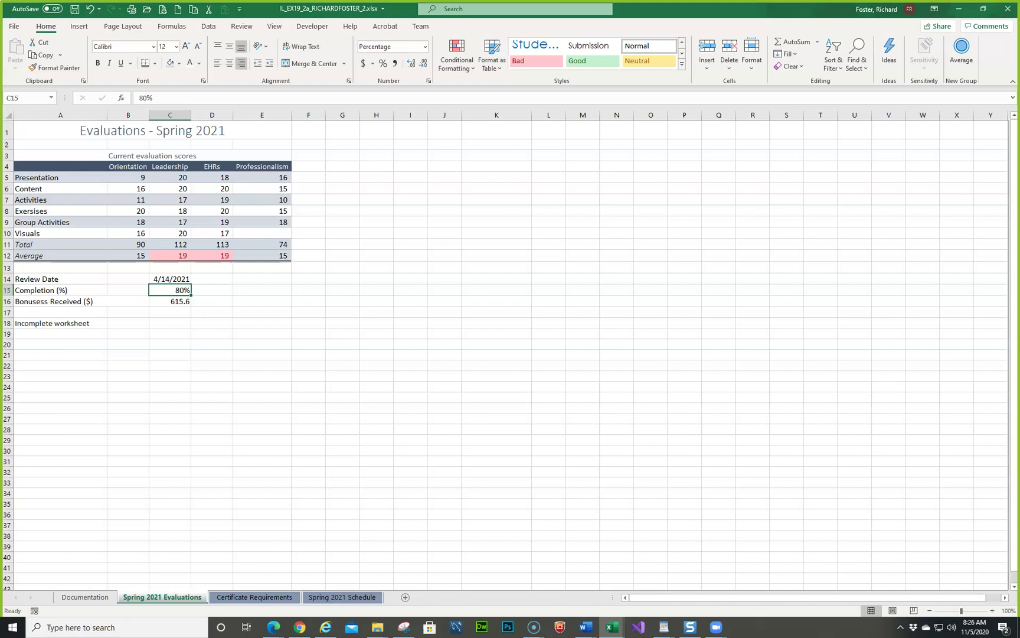
# Read the cell C16 task in the Word instructions, then format C16 in Excel as Accounting with zero decimal places
pyautogui.moveTo(1, 151); pyautogui.dragTo(492, 253)
pyautogui.scroll(-1, 506, 527)
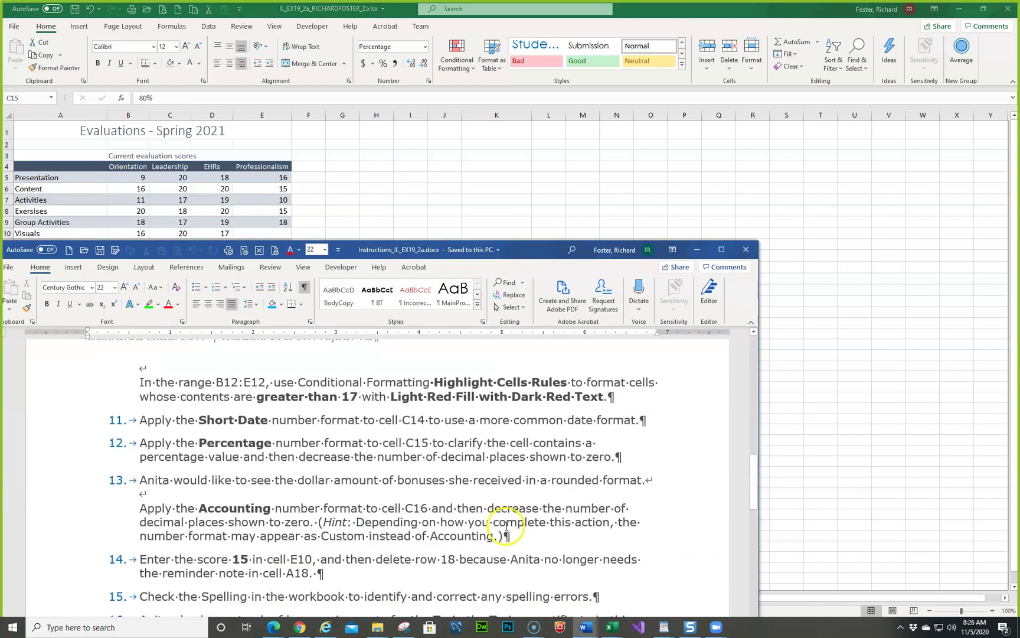
pyautogui.scroll(-3, 506, 527)
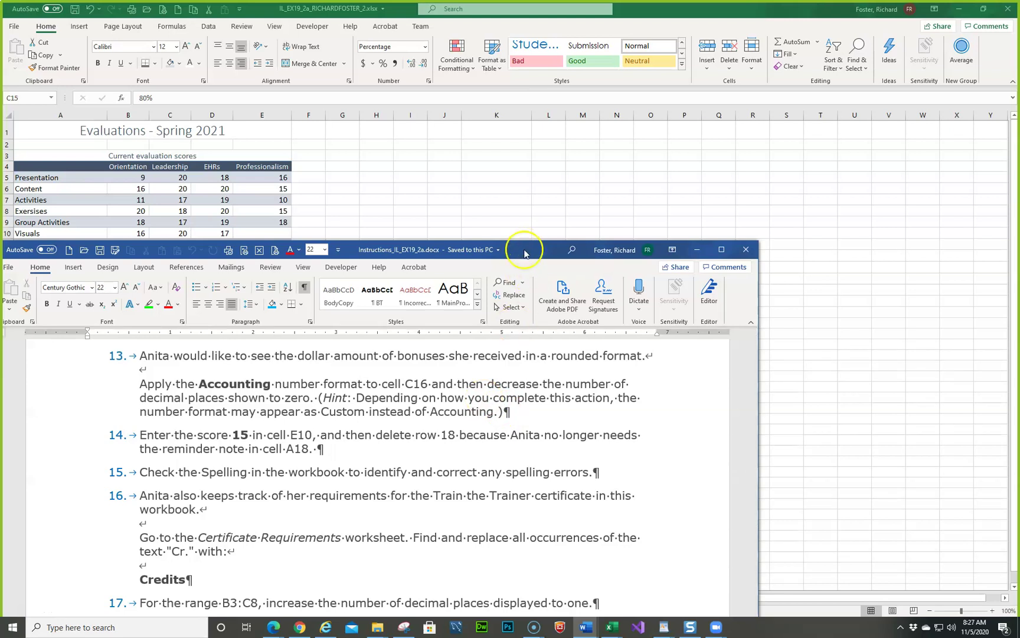
pyautogui.press('super+Down')
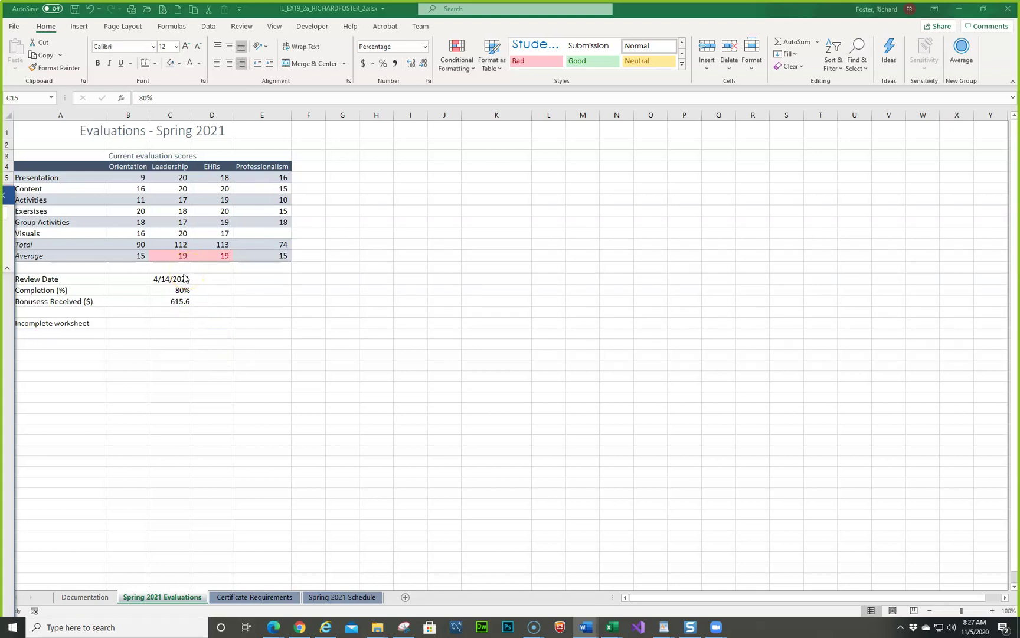
pyautogui.doubleClick(400, 9)
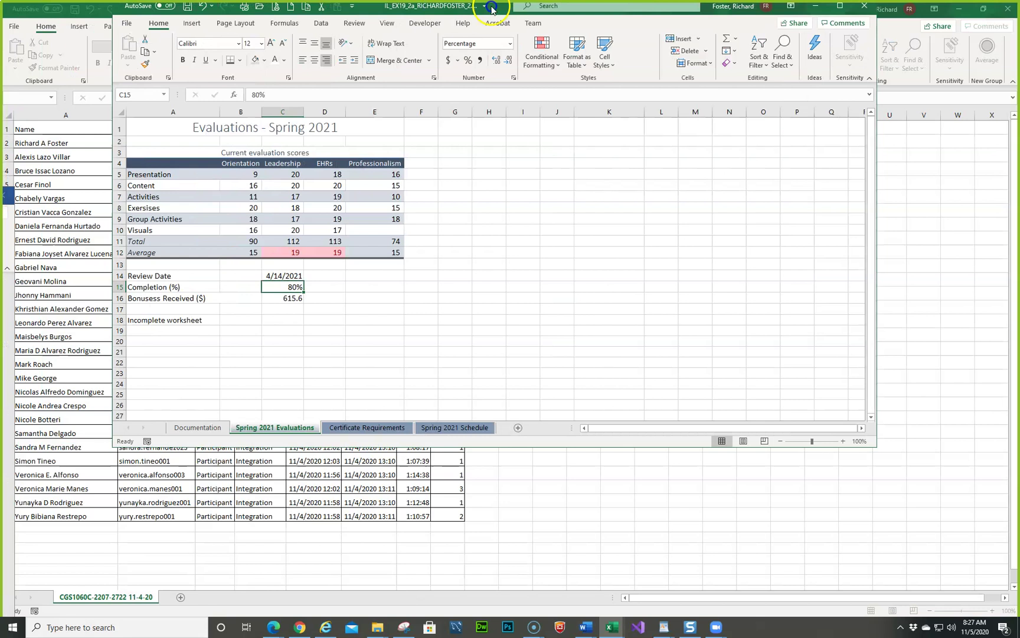
pyautogui.moveTo(497, 8); pyautogui.dragTo(497, 12)
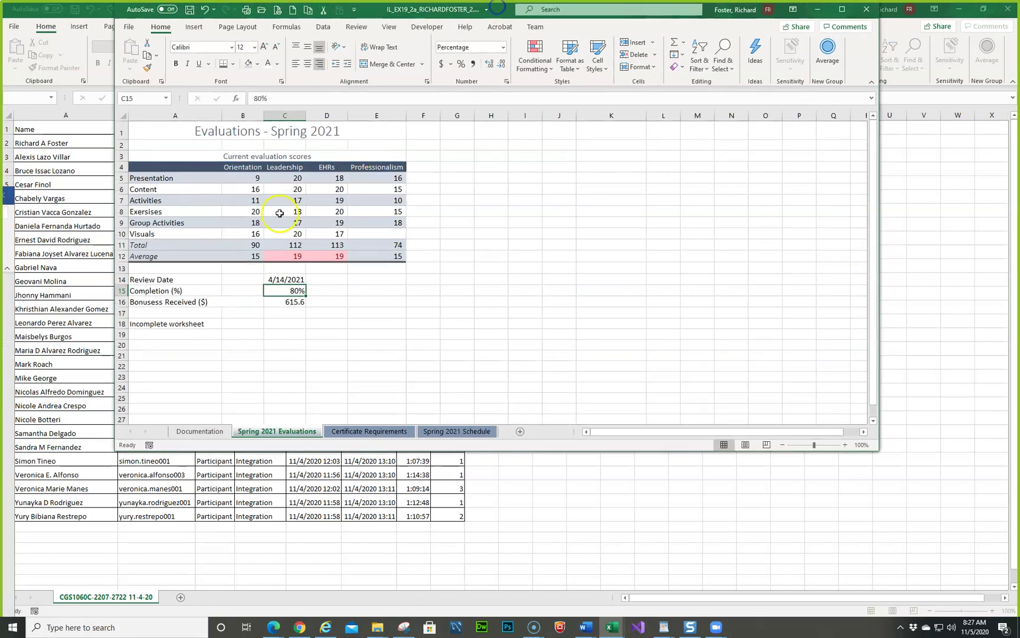
pyautogui.click(277, 302)
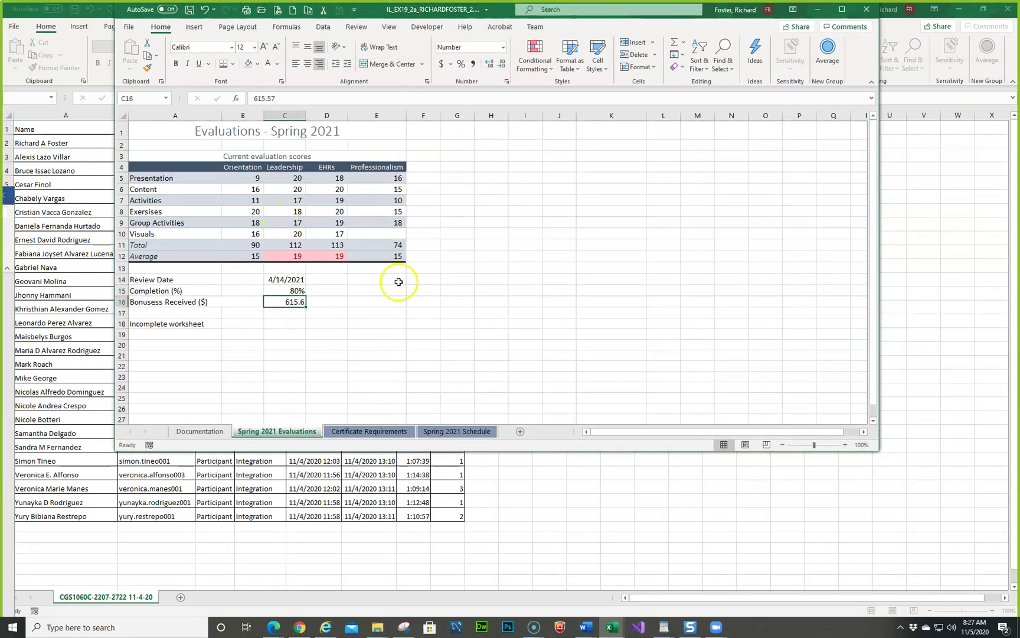
pyautogui.click(504, 83)
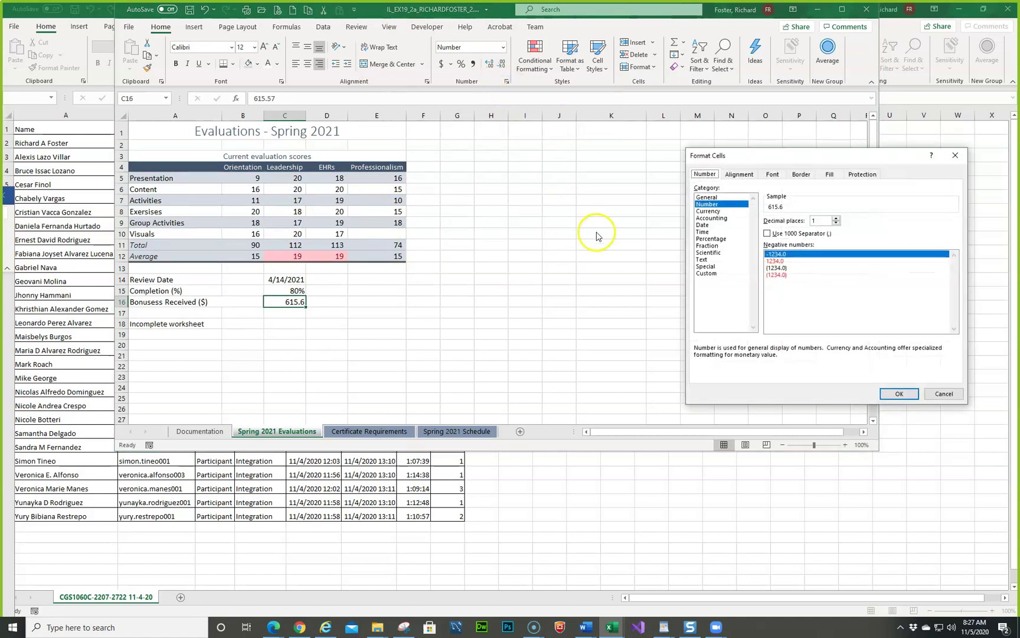
pyautogui.click(703, 218)
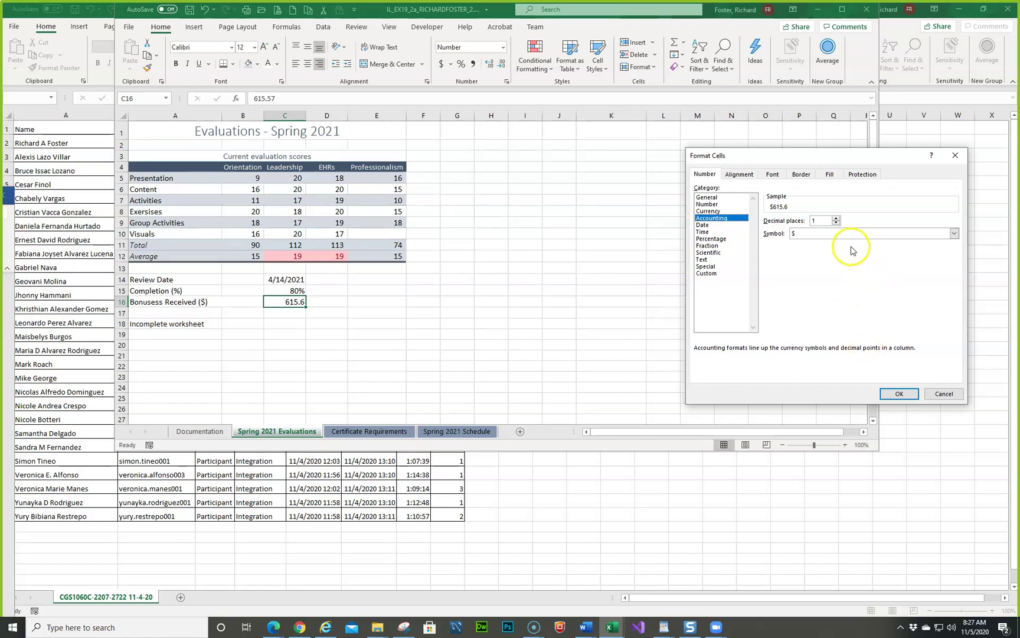
pyautogui.click(836, 223)
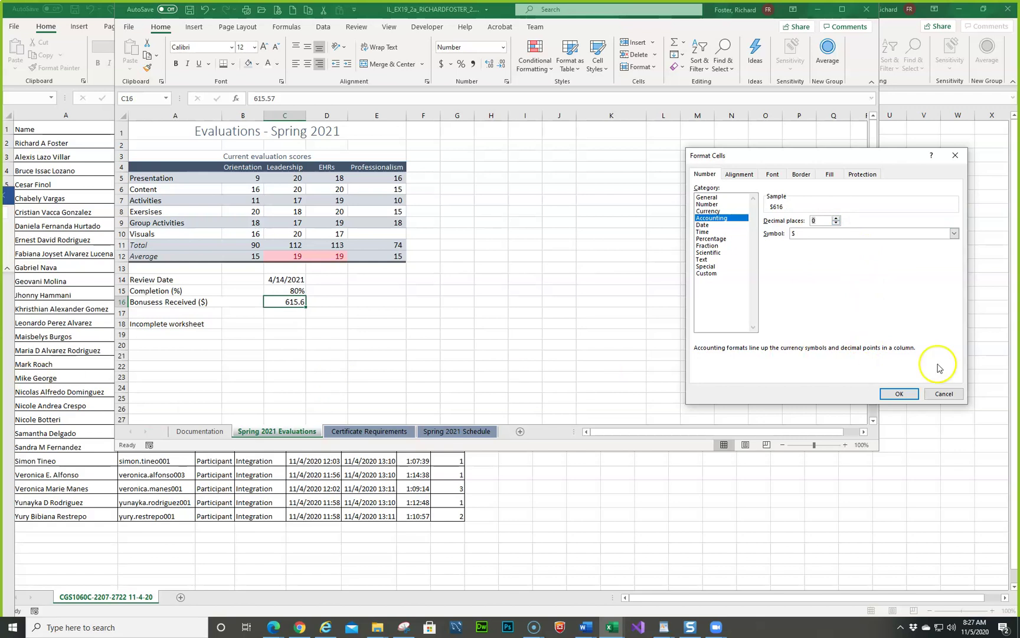
pyautogui.click(905, 396)
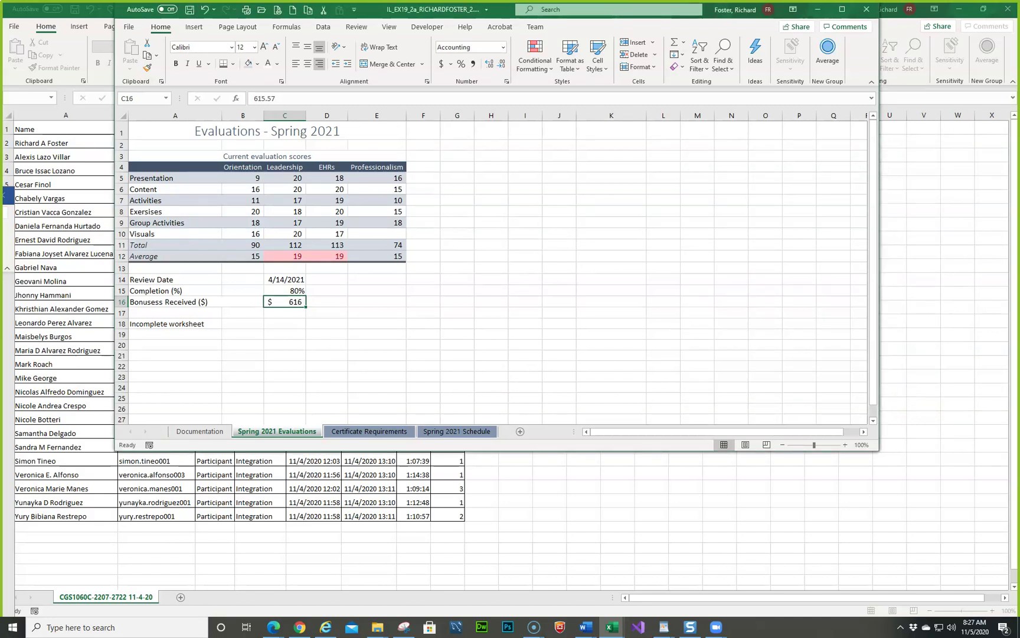
# Check the Spring 2021 Evaluations final figure in Word, then enter the score 15 in cell E10 in Excel
pyautogui.hotkey('alt', 'Tab')
pyautogui.scroll(-10, 492, 354)
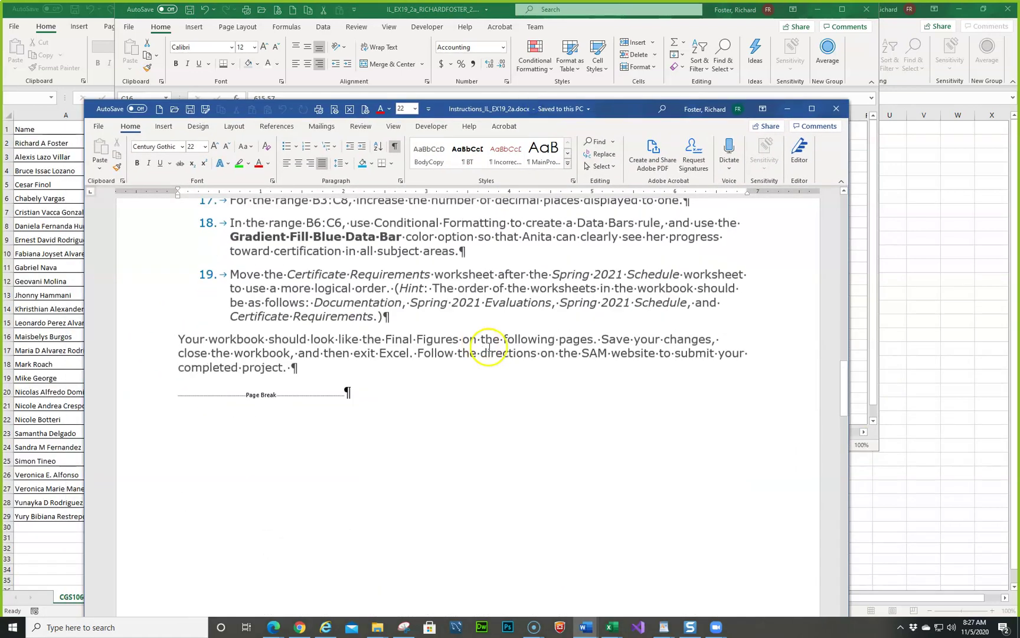
pyautogui.scroll(-5, 490, 351)
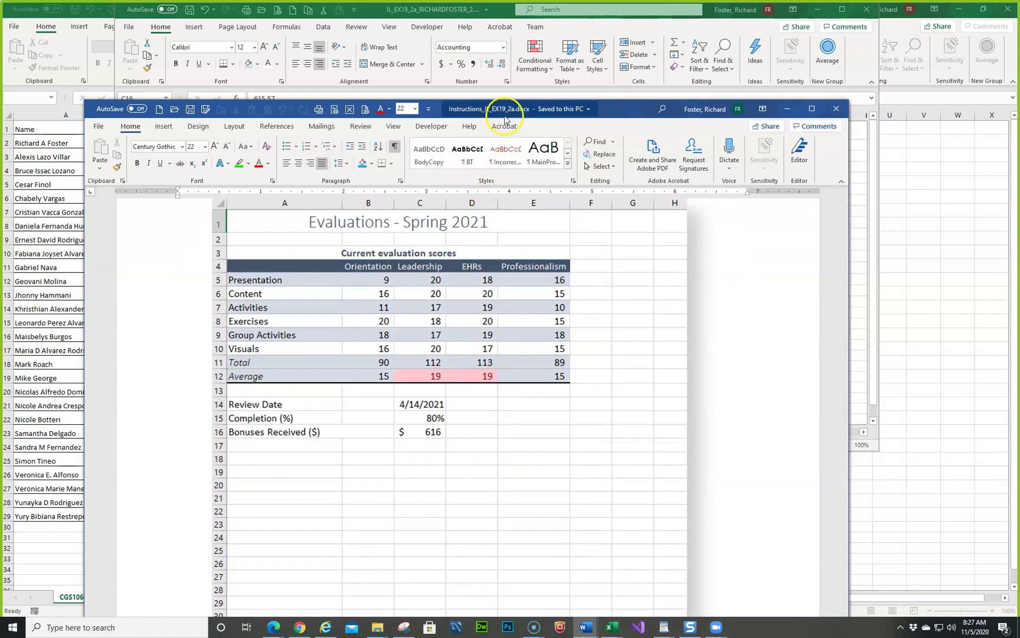
pyautogui.moveTo(510, 104); pyautogui.dragTo(17, 632)
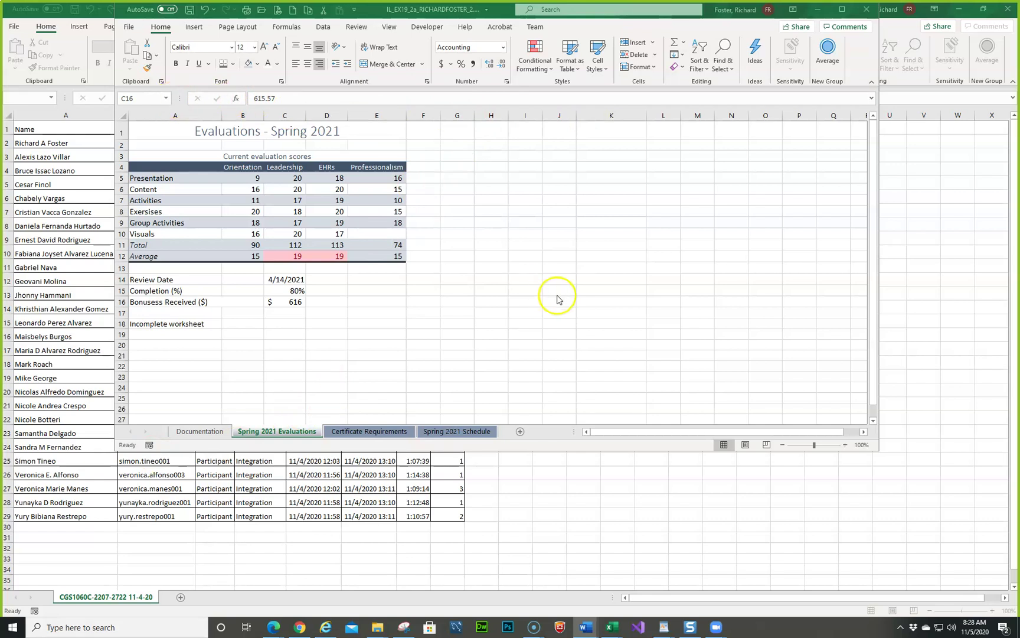
pyautogui.click(140, 98)
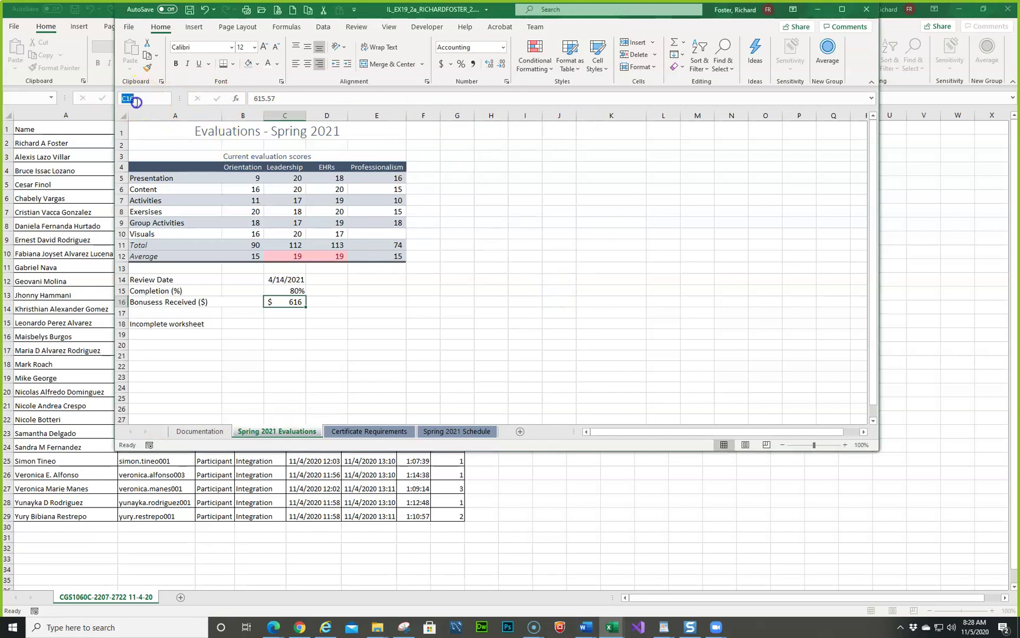
pyautogui.write('e10')
pyautogui.press('Return')
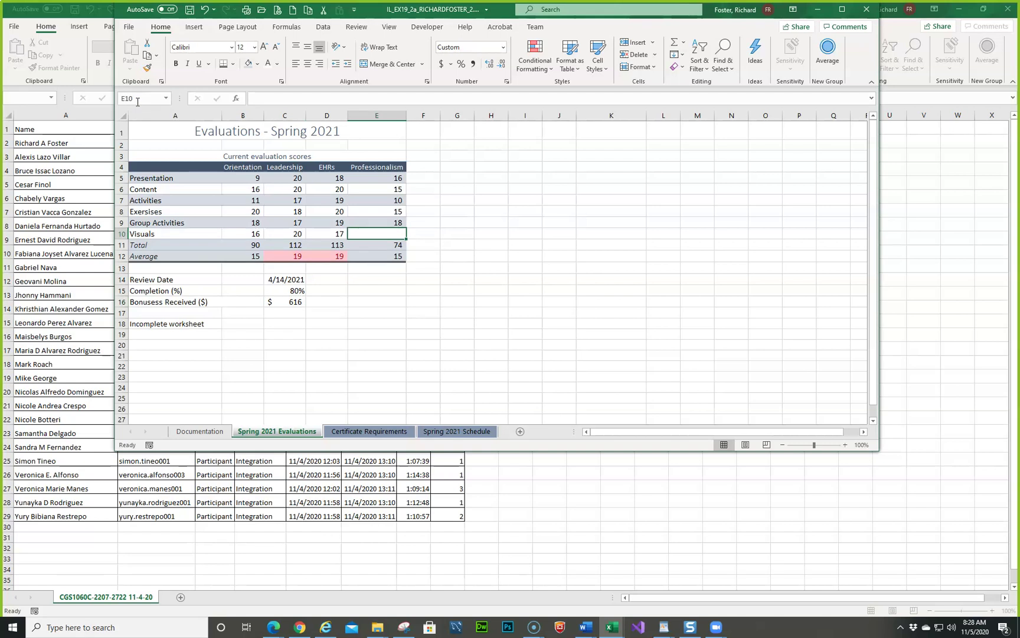
pyautogui.write('15')
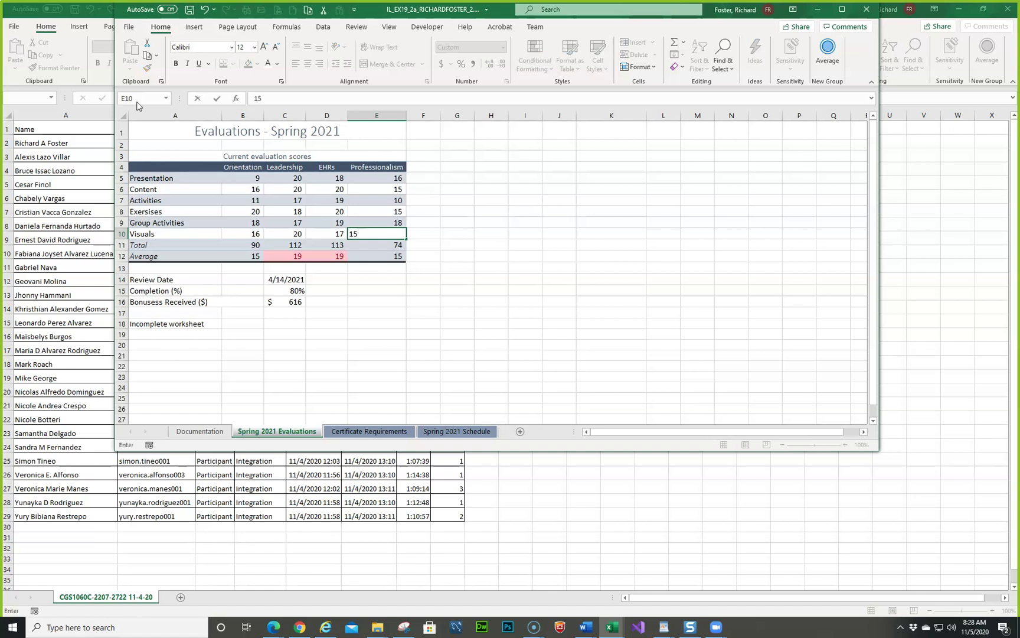
pyautogui.press('Return')
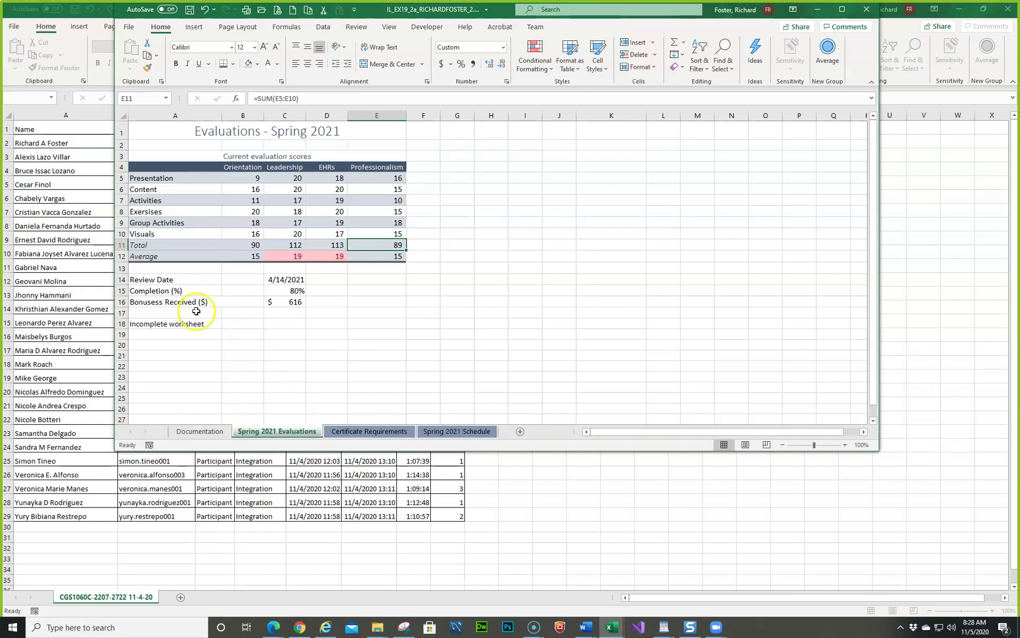
# Delete row 18 with the "Incomplete worksheet" note from the Spring 2021 Evaluations worksheet
pyautogui.click(122, 323)
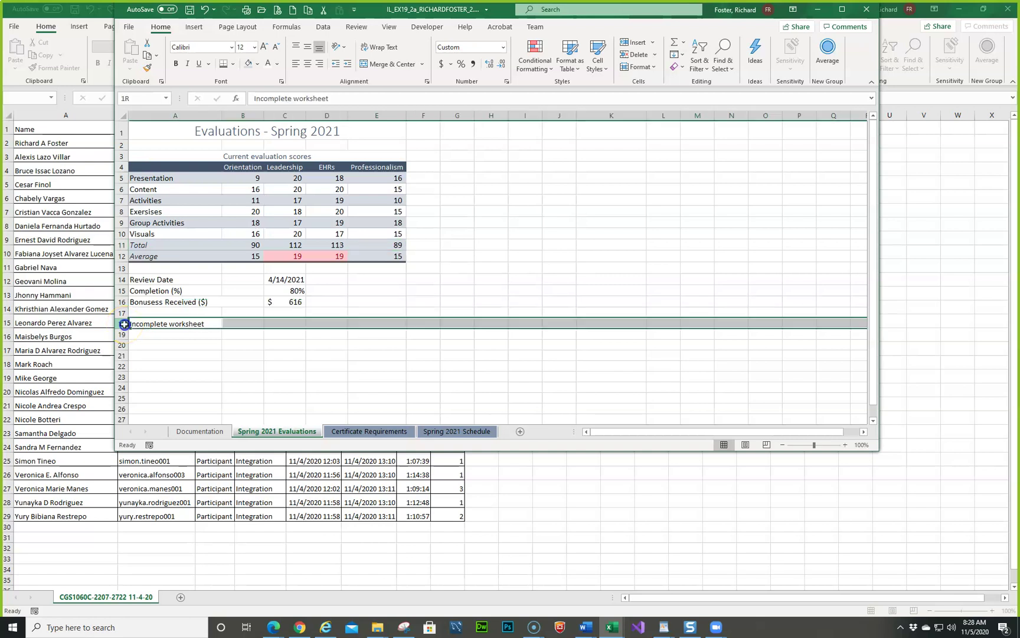
pyautogui.rightClick(122, 323)
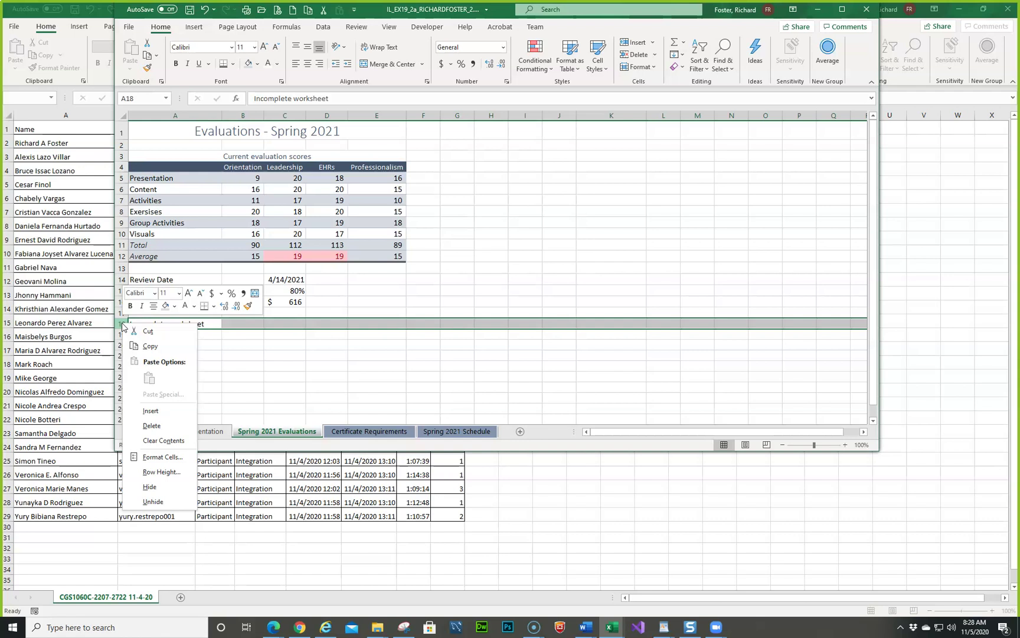
pyautogui.click(151, 426)
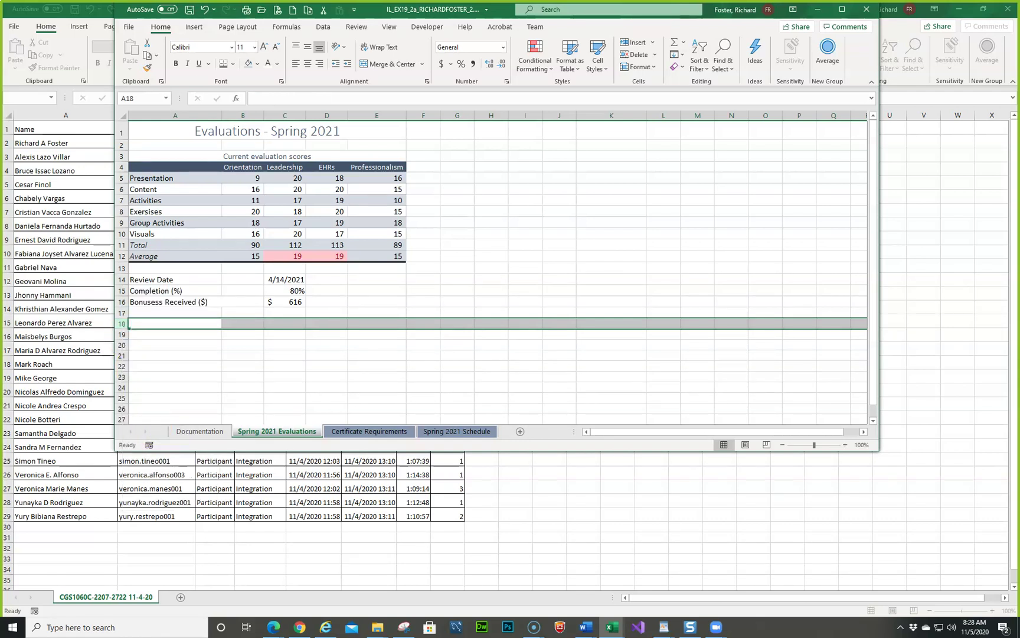
pyautogui.click(127, 325)
# Maximize the workbook window and run a spelling check from the Spring 2021 Evaluations worksheet
pyautogui.click(842, 9)
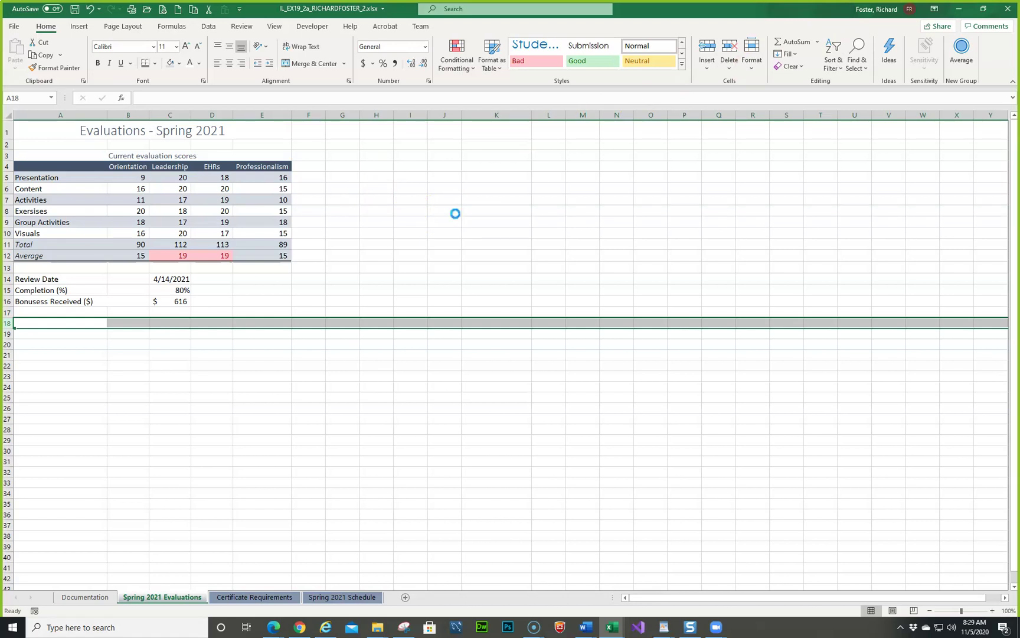
pyautogui.press('F7')
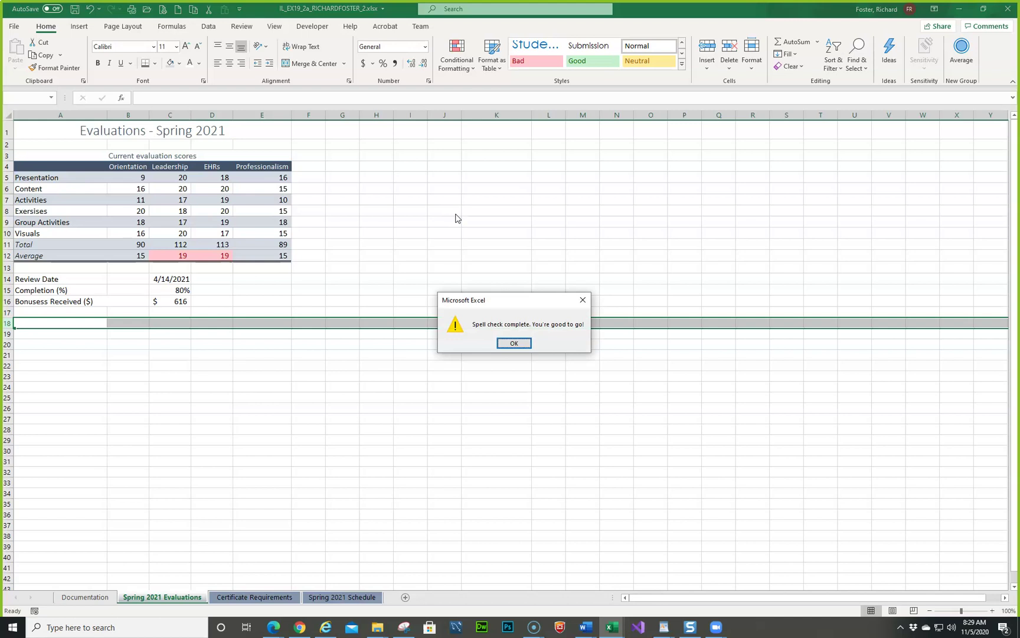
pyautogui.click(508, 344)
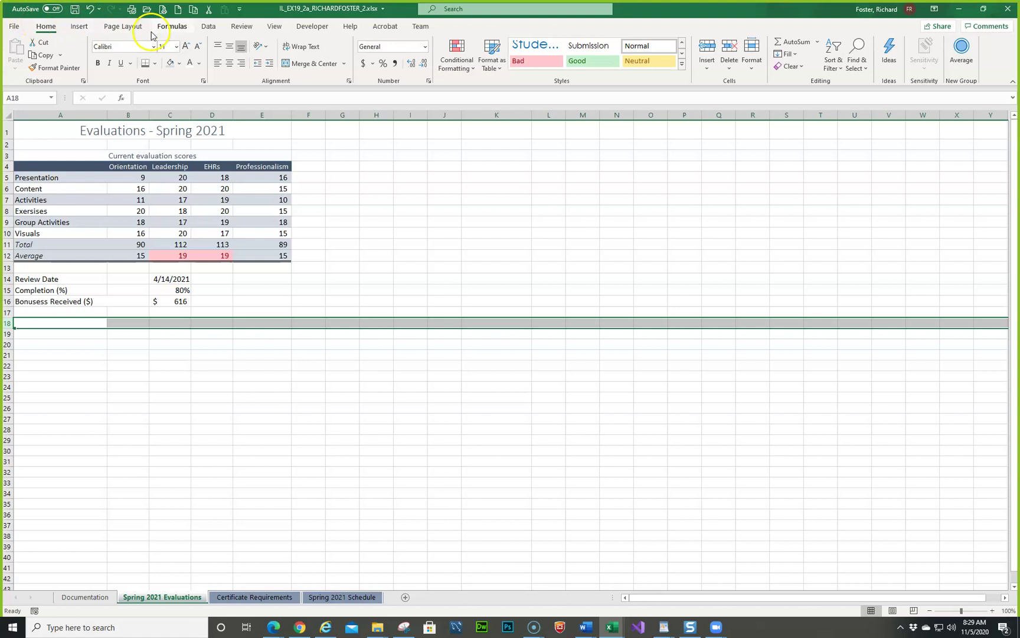
pyautogui.click(241, 28)
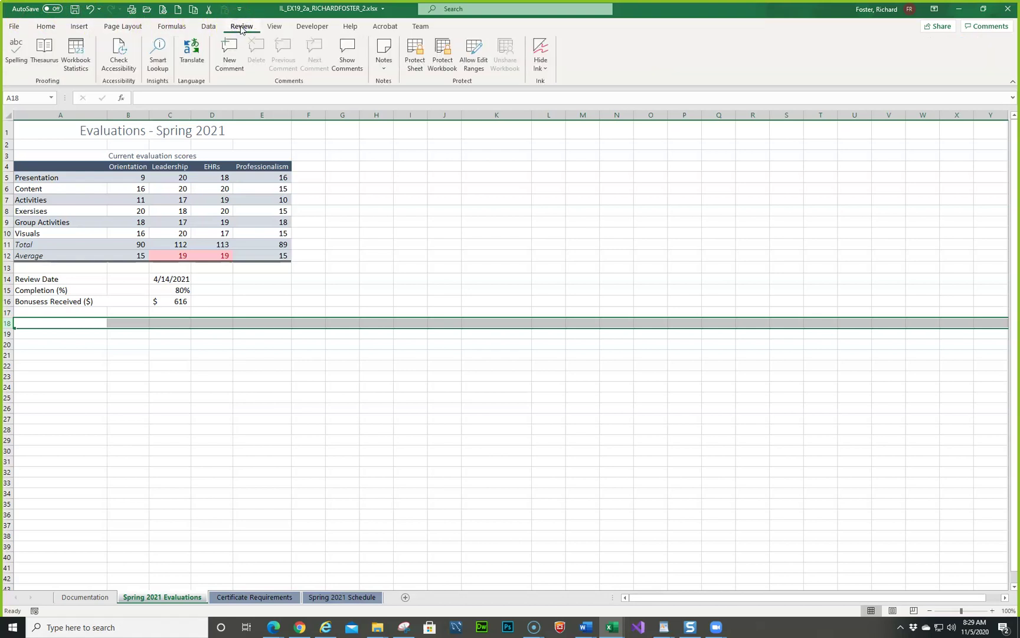
pyautogui.click(7, 46)
# Read the find-and-replace task in the Word instructions, then go to the Certificate Requirements worksheet in Excel
pyautogui.hotkey('alt', 'Tab')
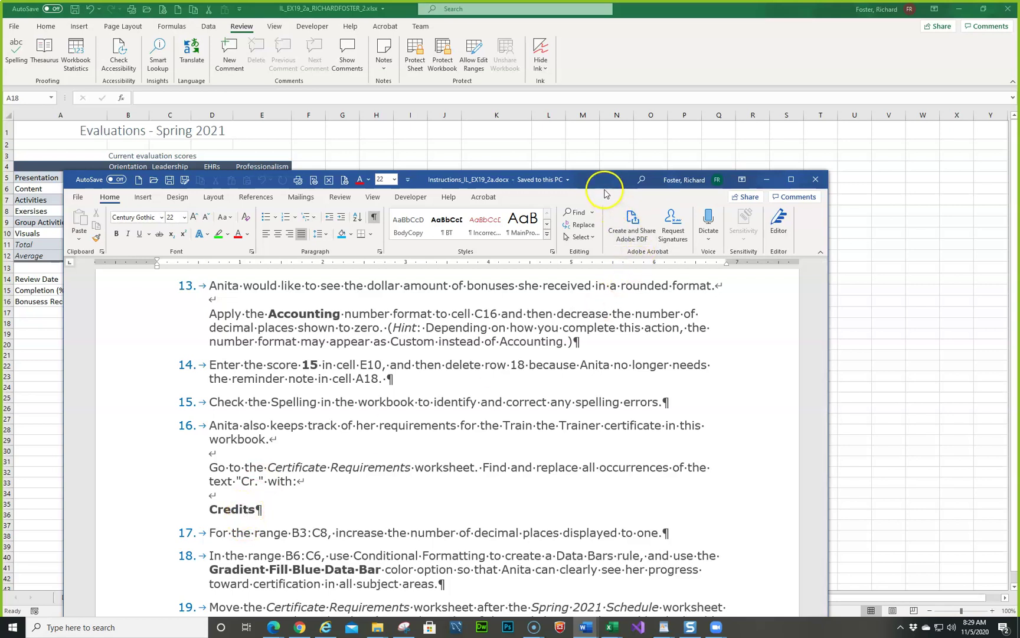
pyautogui.moveTo(604, 189); pyautogui.dragTo(0, 184)
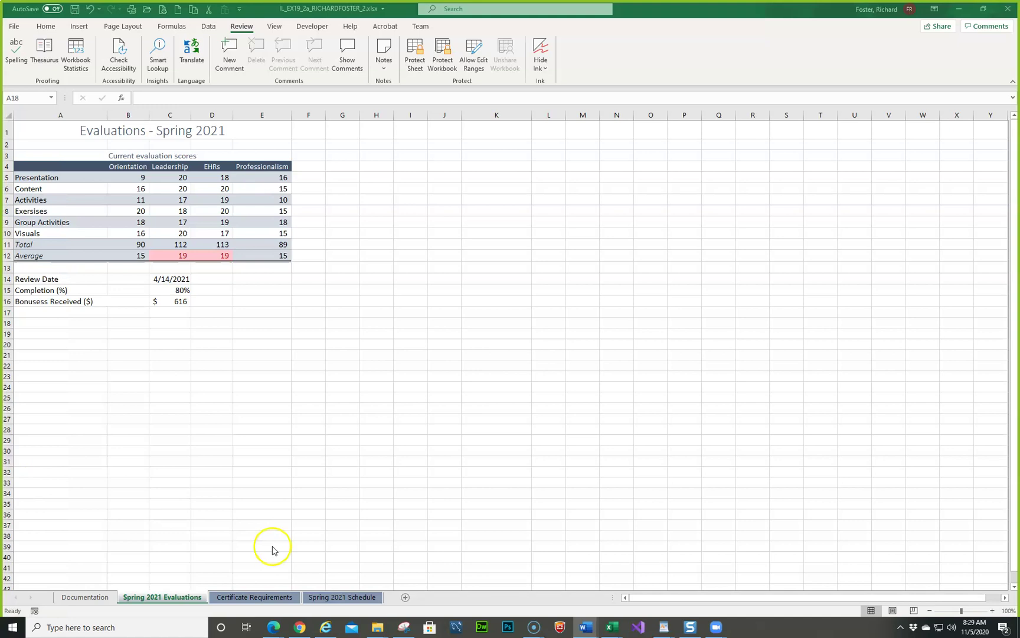
pyautogui.click(258, 597)
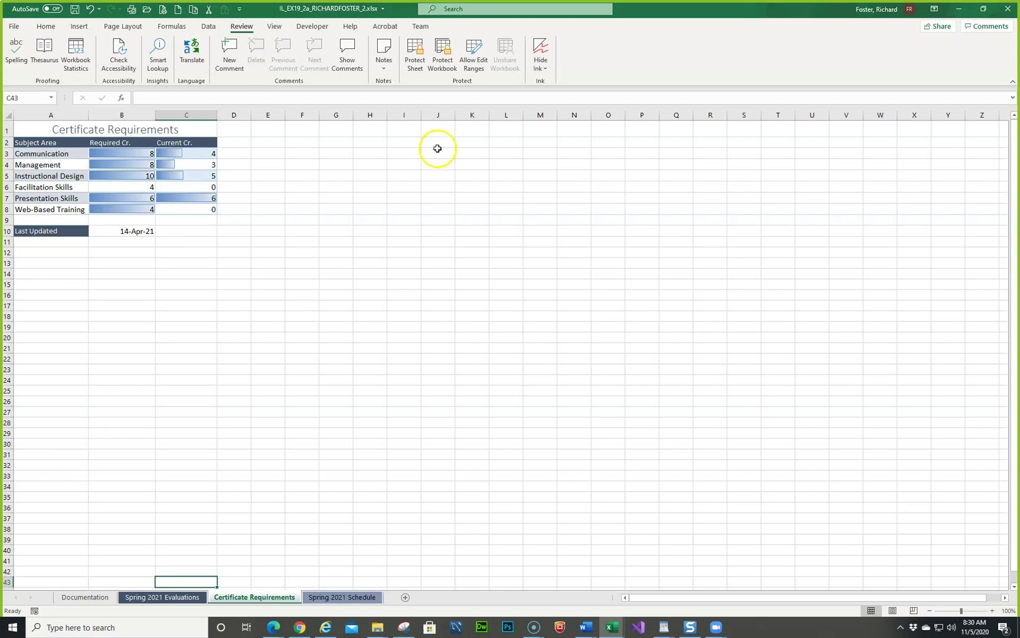
# Replace all occurrences of "Cr." with "Credits" on the Certificate Requirements worksheet
pyautogui.click(41, 27)
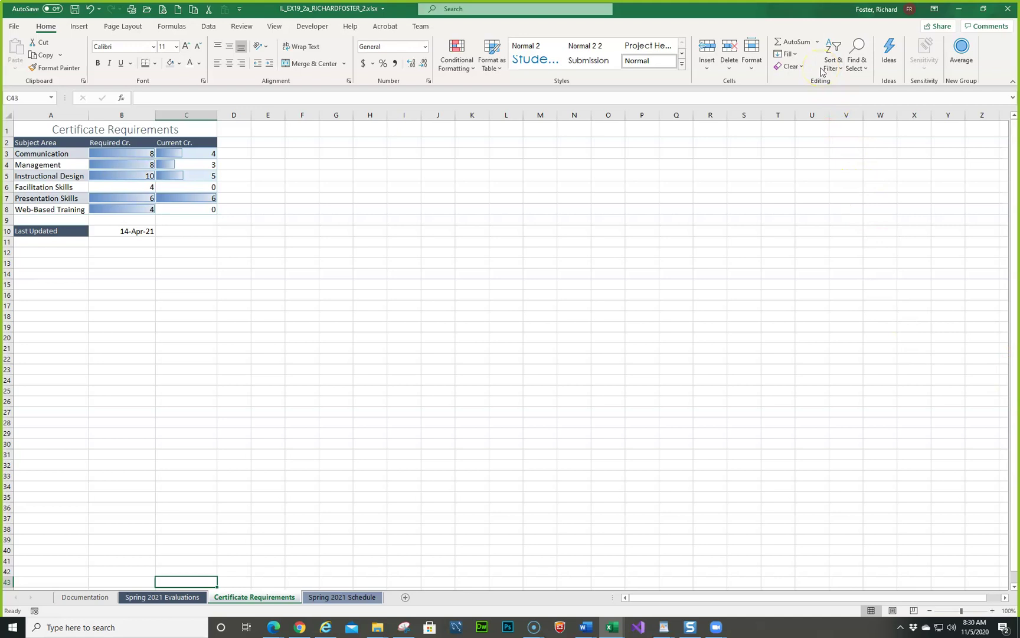
pyautogui.click(866, 69)
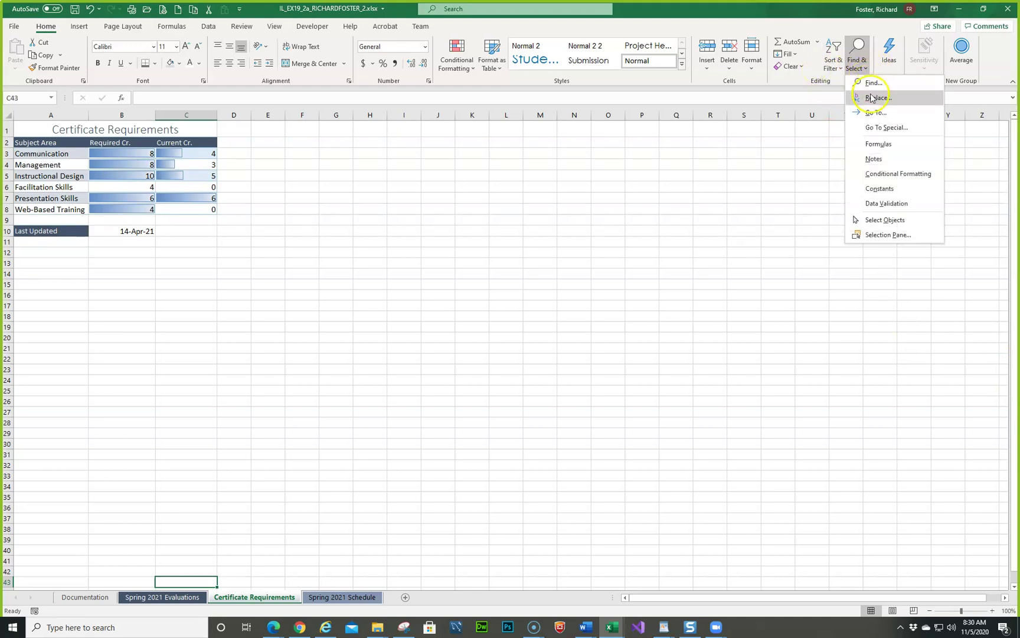
pyautogui.click(871, 98)
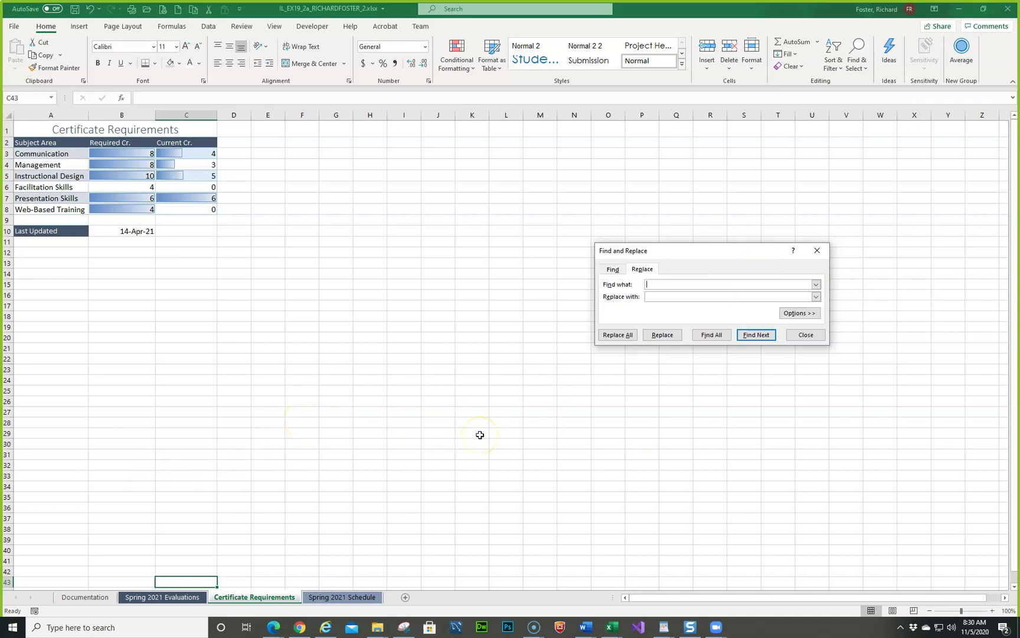
pyautogui.write('C')
pyautogui.write('Cre')
pyautogui.write('dits')
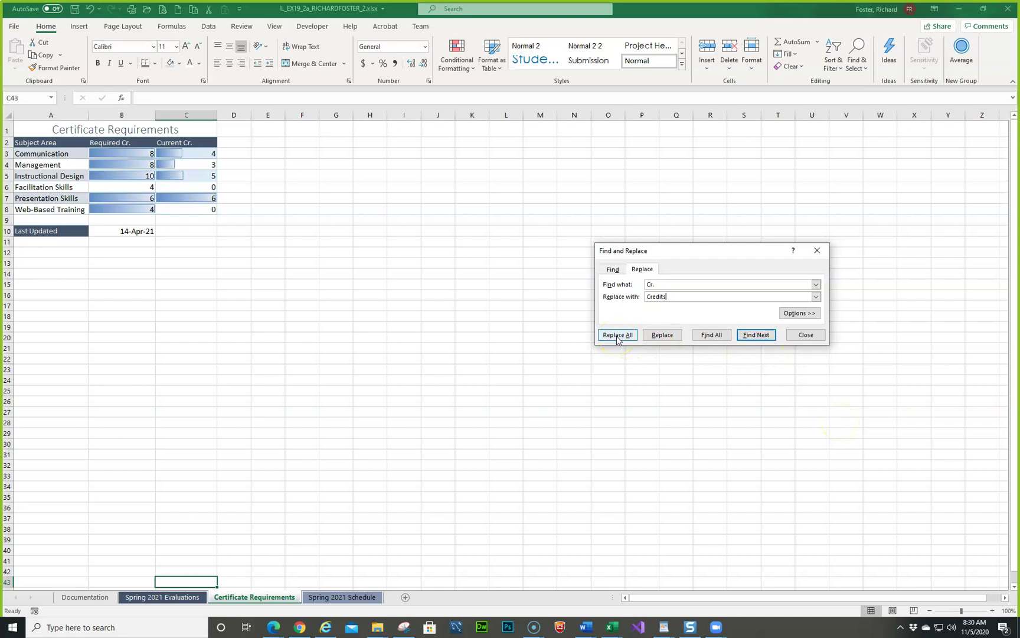
pyautogui.click(762, 336)
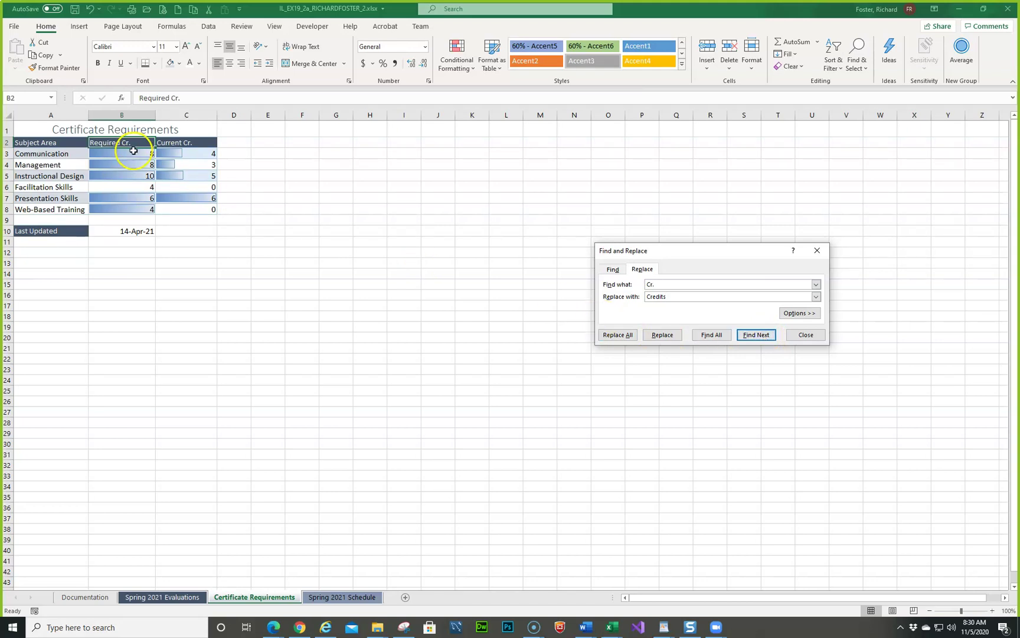
pyautogui.click(653, 340)
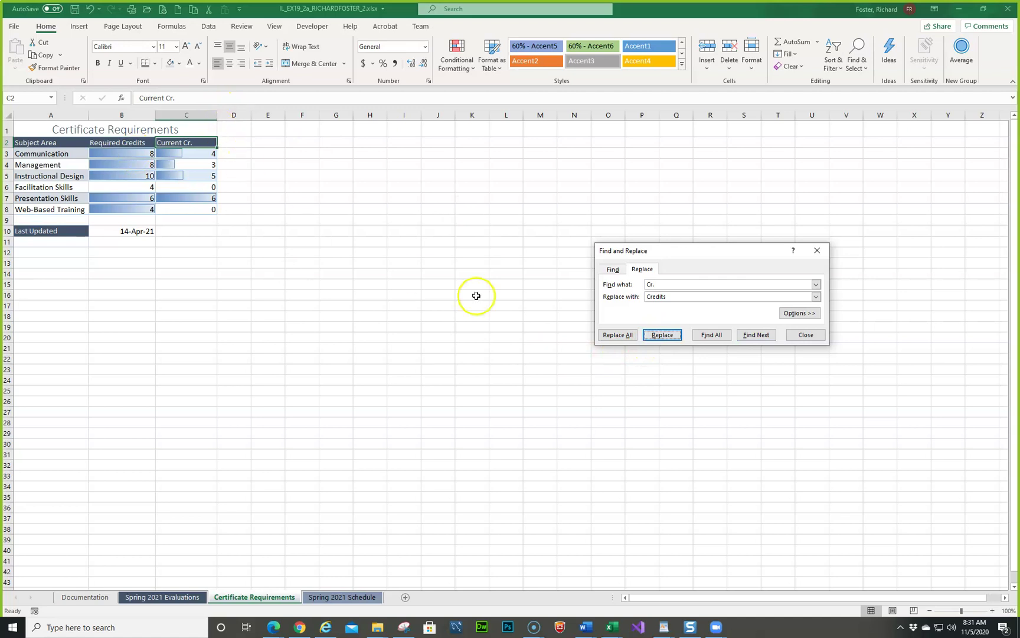
pyautogui.click(613, 335)
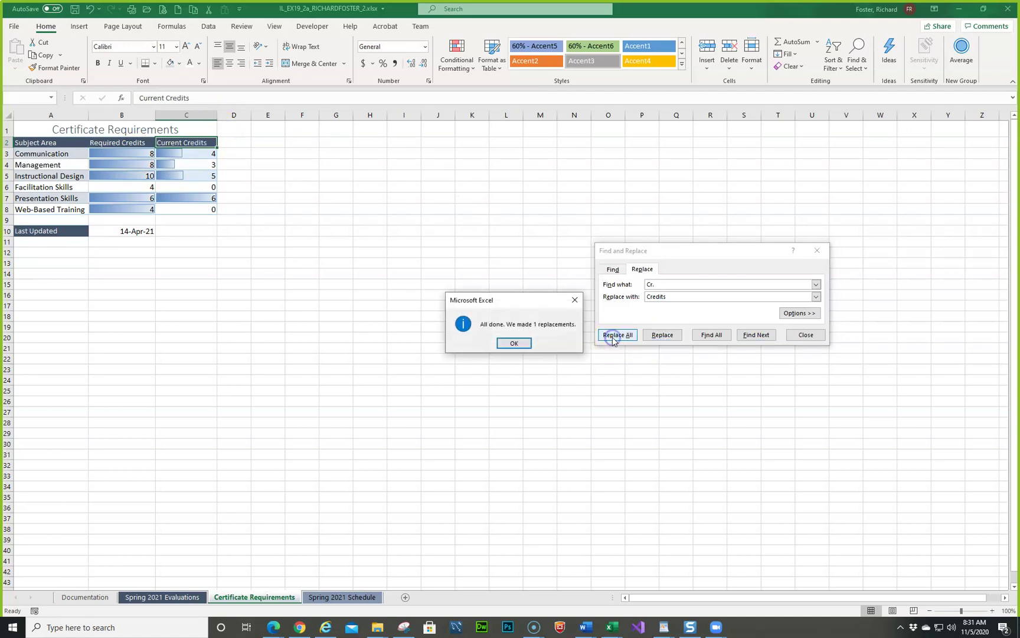
pyautogui.click(512, 342)
pyautogui.click(803, 339)
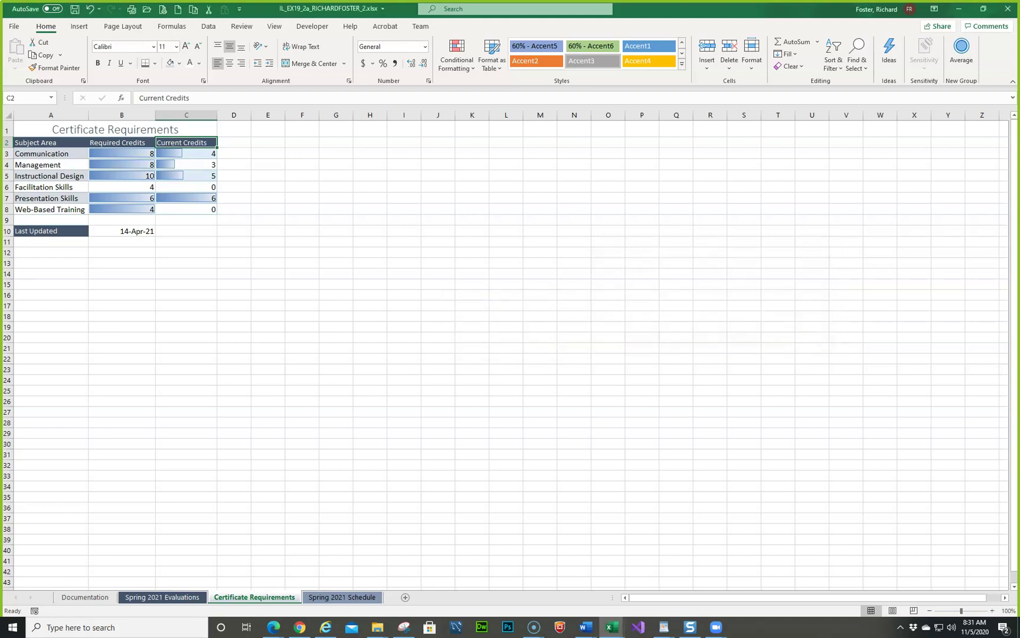
# Check the decimal places task in the Word instructions, and display one decimal place for range B3:C8 on the Certificate Requirements worksheet in Excel
pyautogui.click(586, 627)
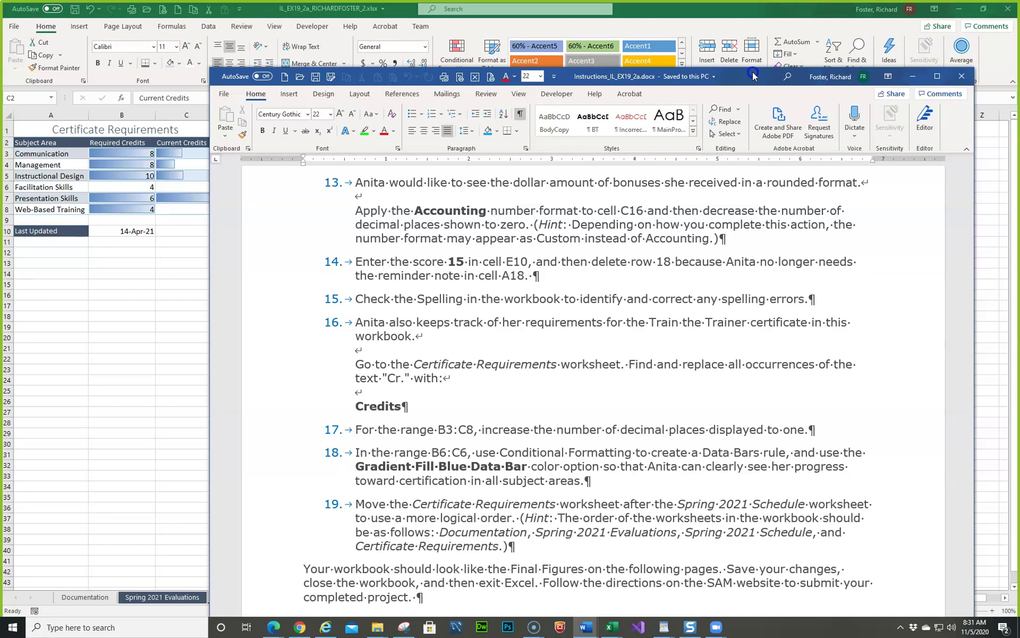
pyautogui.moveTo(754, 77); pyautogui.dragTo(0, 92)
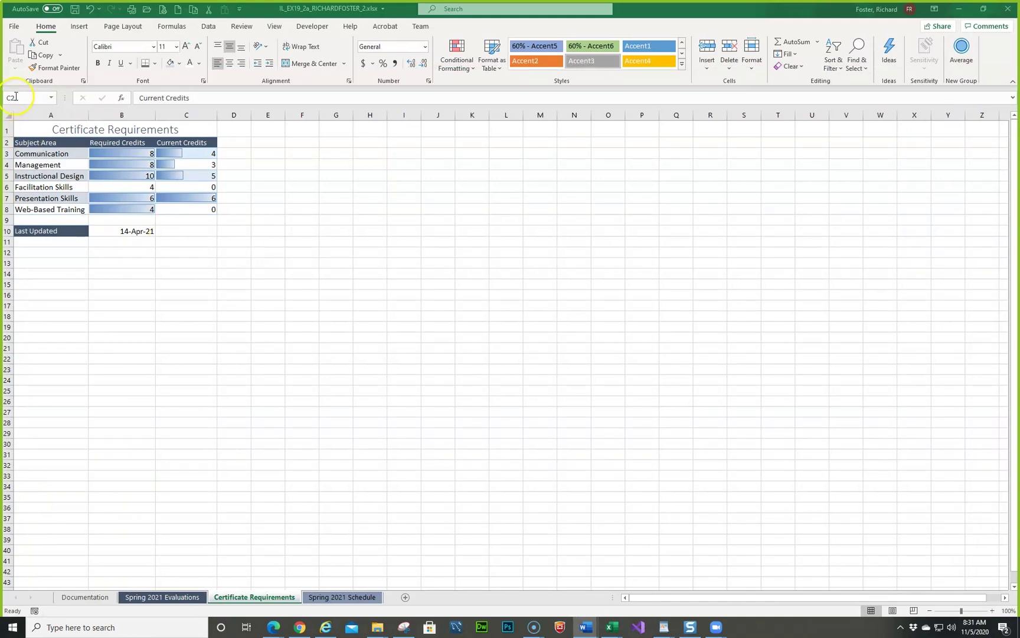
pyautogui.click(120, 153)
pyautogui.click(120, 153)
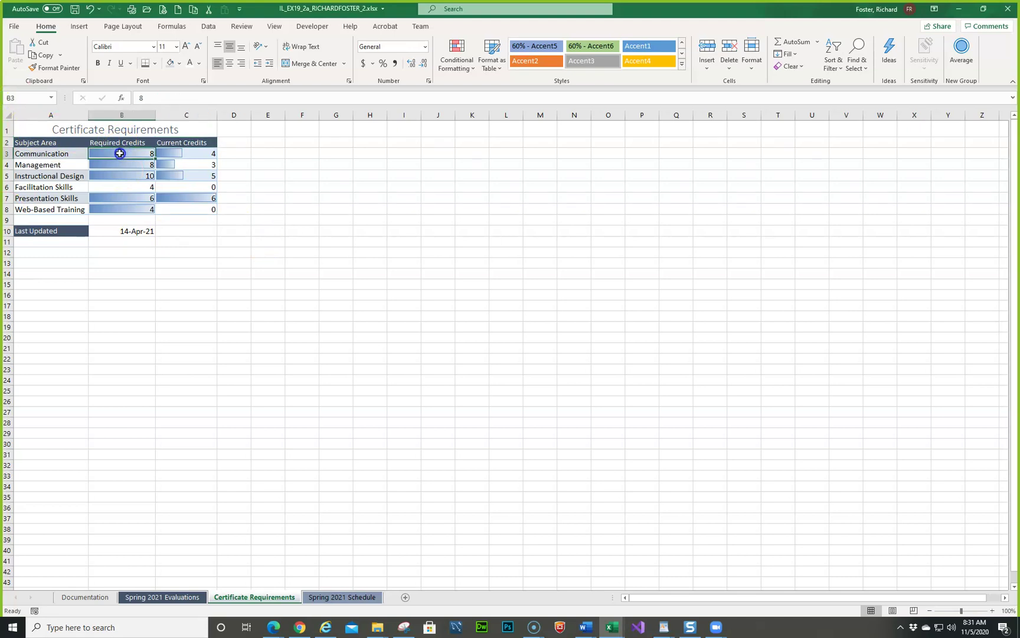
pyautogui.moveTo(120, 152); pyautogui.dragTo(168, 208)
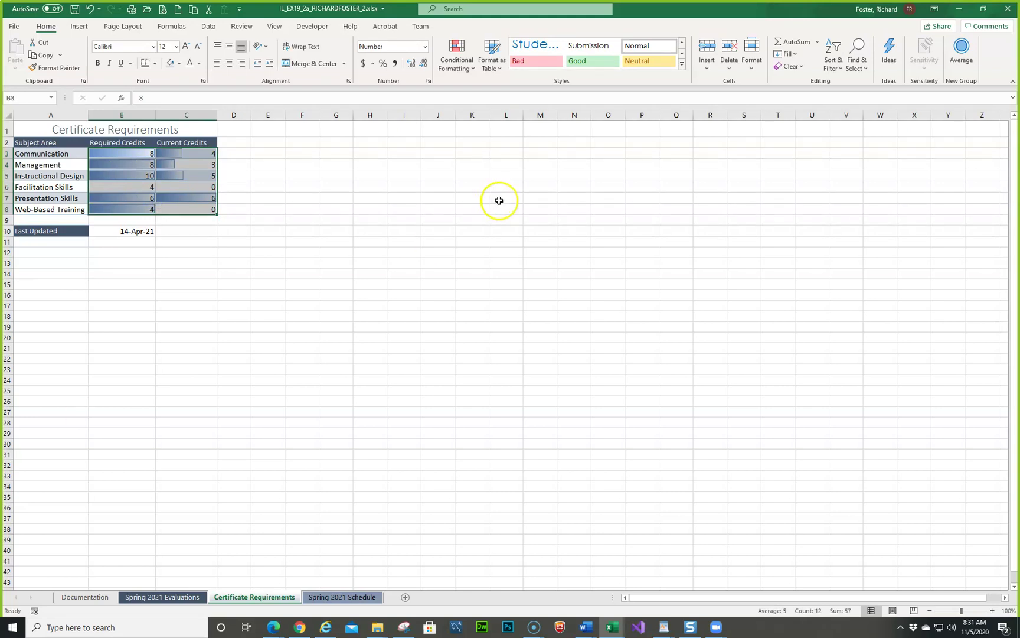
pyautogui.click(411, 63)
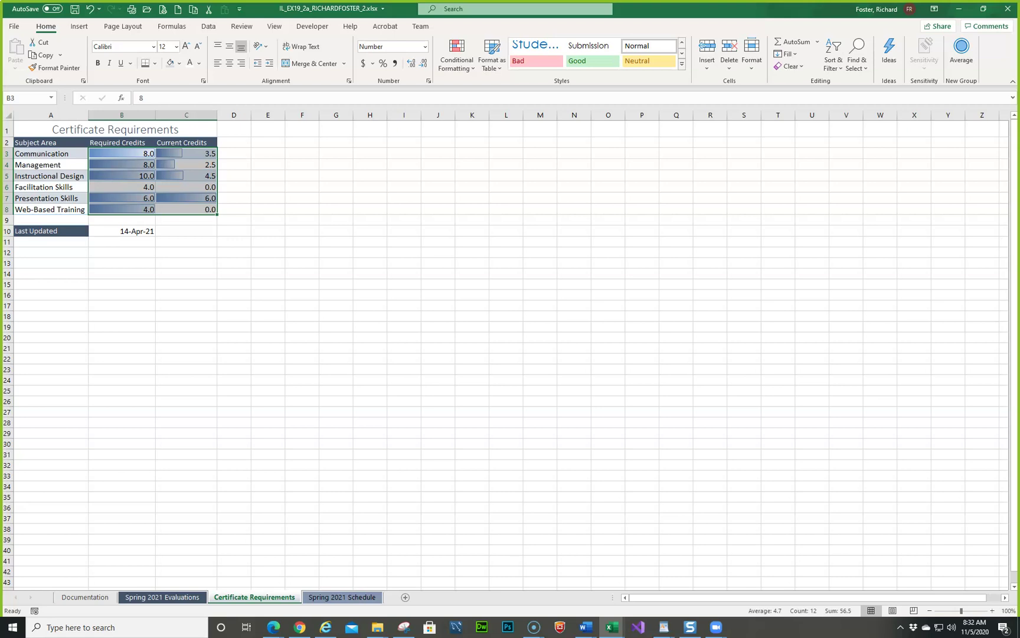
# Compare the worksheet with Final Figure 2 in the Word instructions, and check the decimal places setting of B3:C8 in Excel's Format Cells dialog
pyautogui.hotkey('alt', 'Tab')
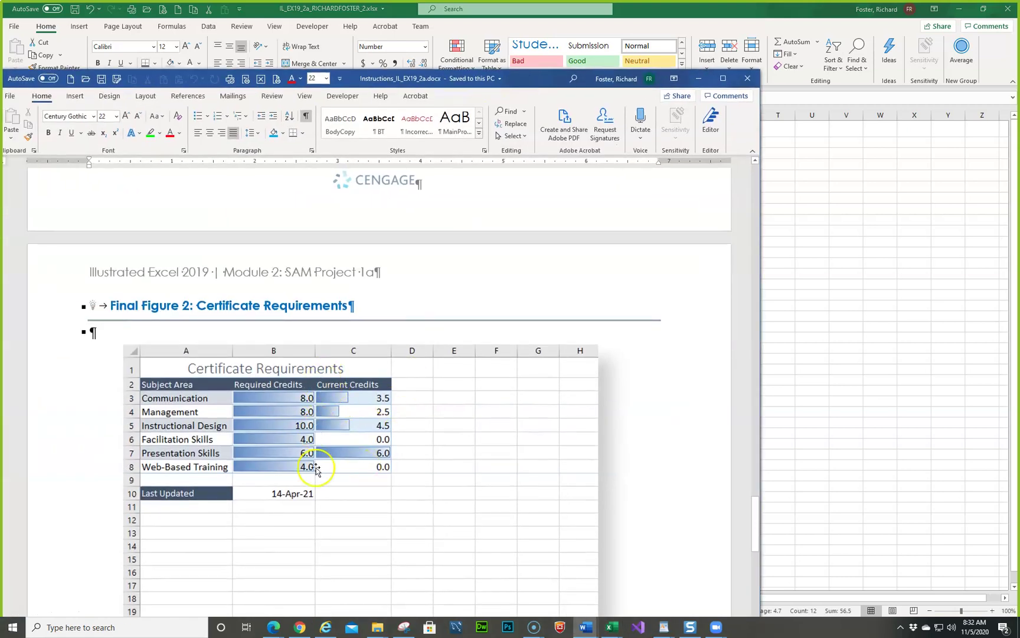
pyautogui.hotkey('alt', 'Tab')
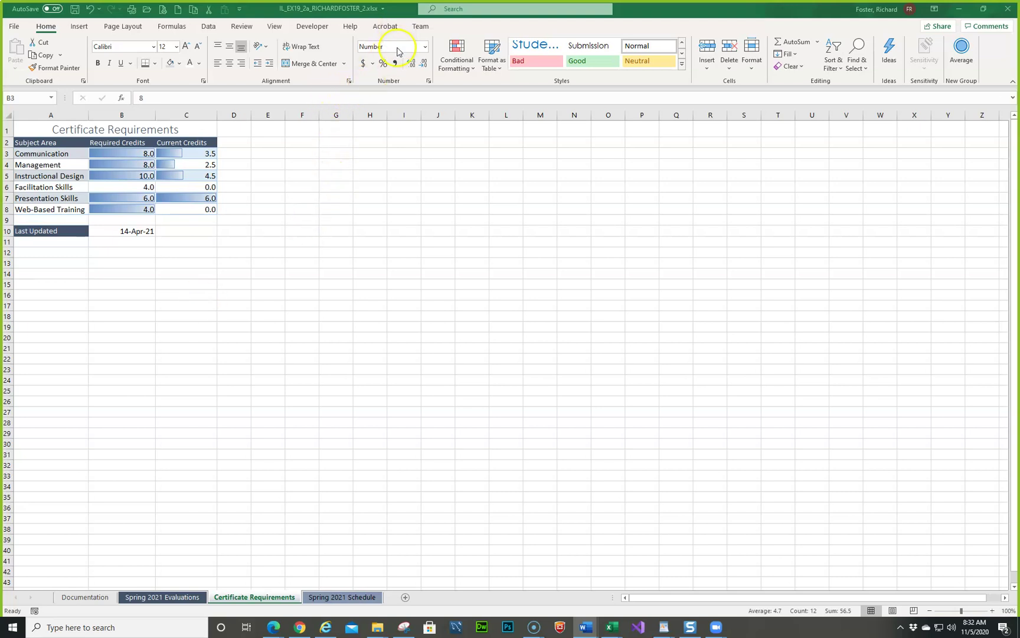
pyautogui.click(429, 81)
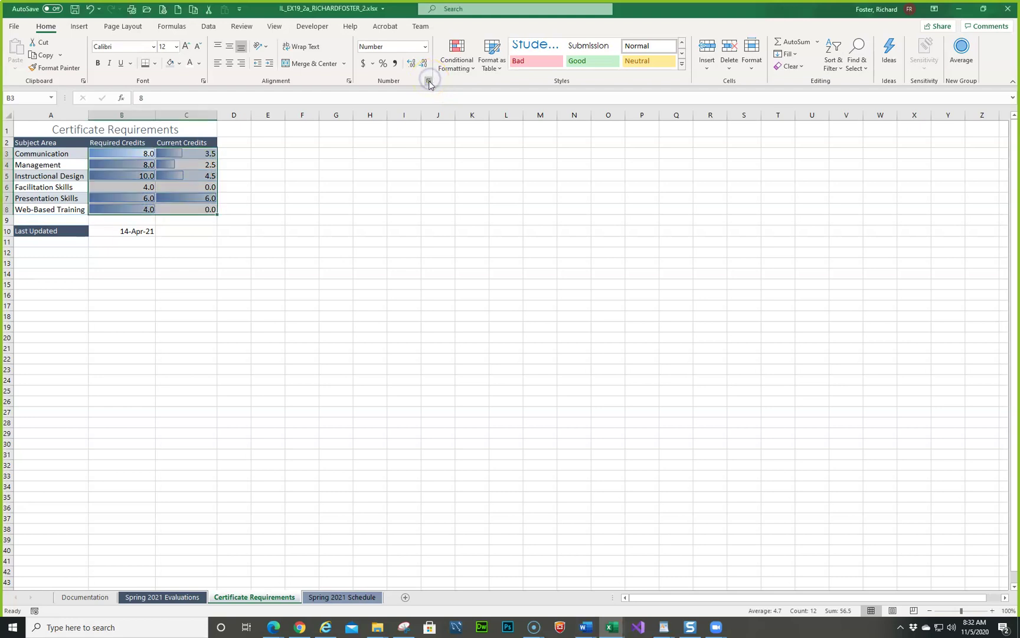
pyautogui.click(429, 81)
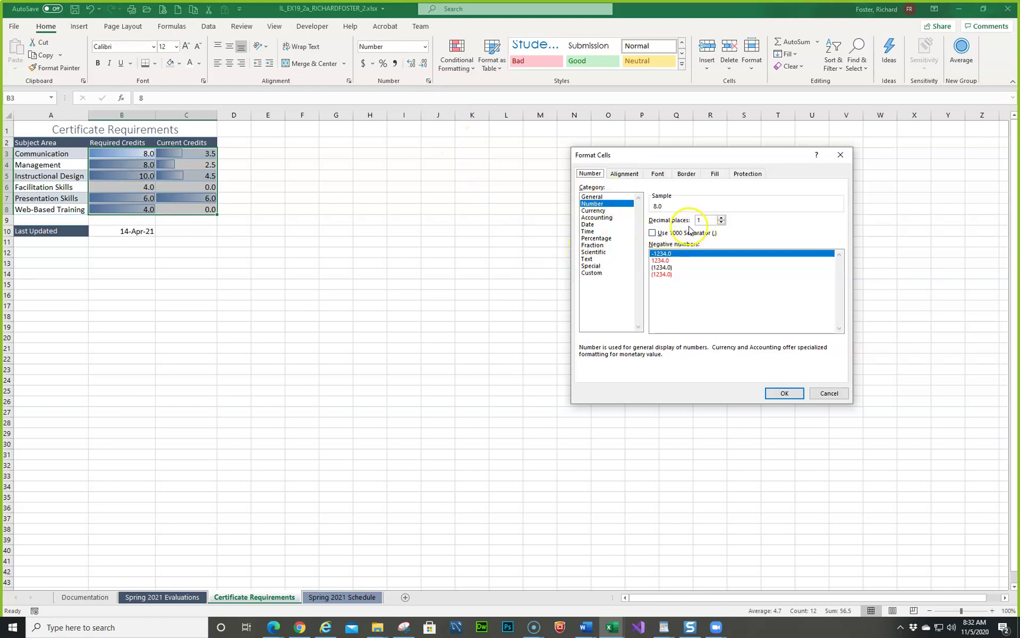
pyautogui.click(827, 394)
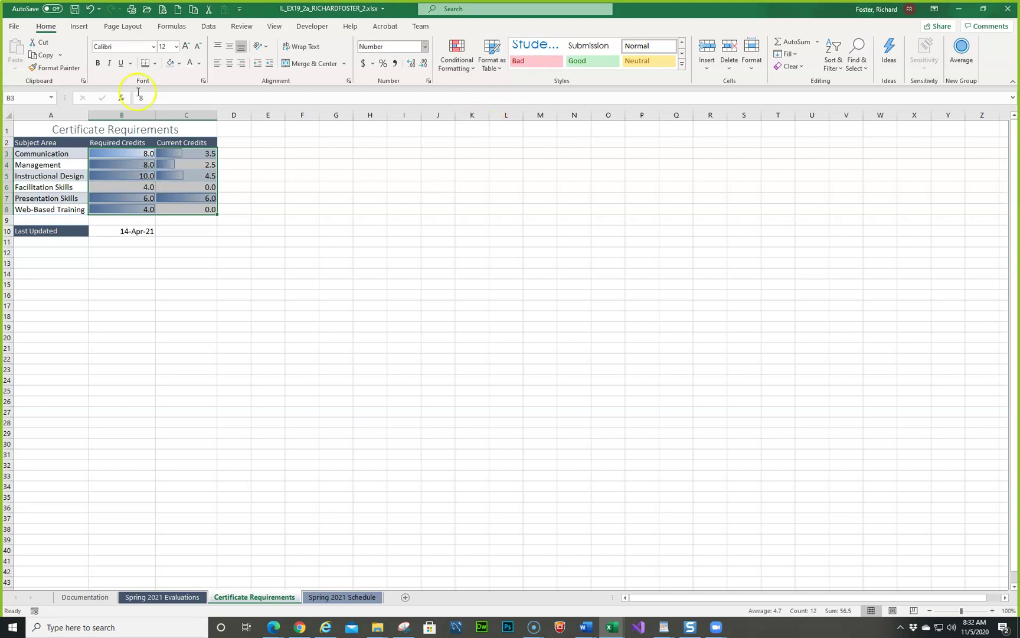
# Read the conditional formatting task in the Word instructions, and apply the Gradient Fill Blue Data Bar rule to range B6:C6 in Excel
pyautogui.moveTo(0, 139); pyautogui.dragTo(670, 117)
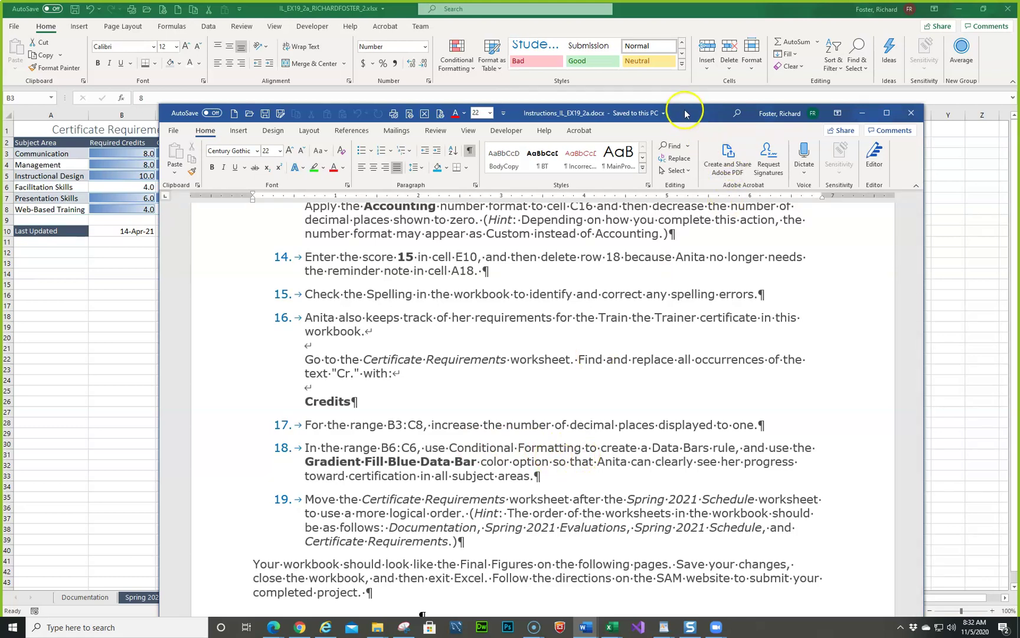
pyautogui.moveTo(683, 122); pyautogui.dragTo(412, 184)
pyautogui.hotkey('alt', 'Tab')
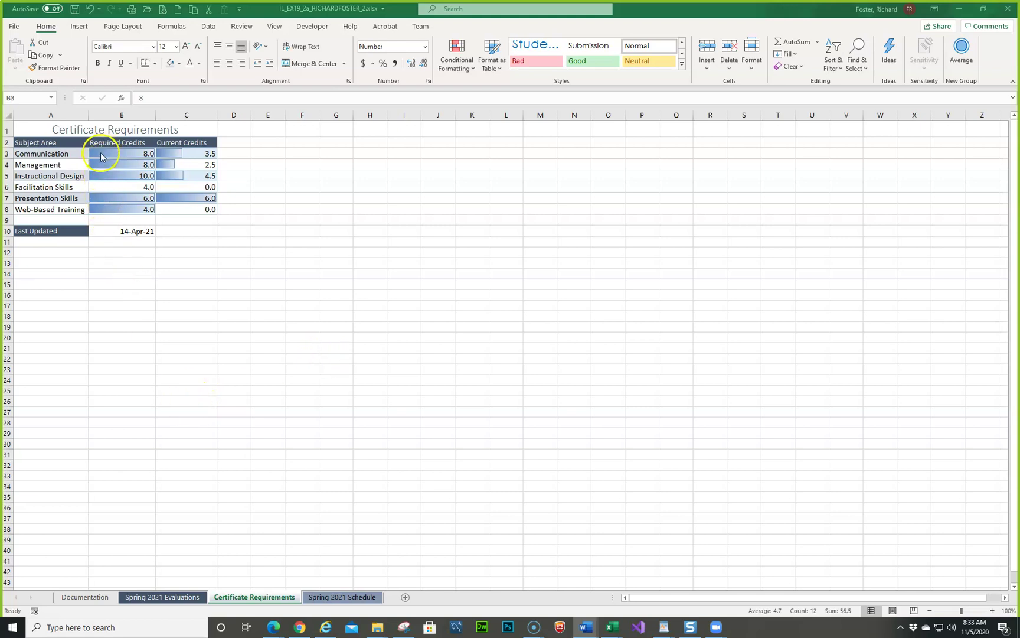
pyautogui.moveTo(109, 190); pyautogui.dragTo(163, 188)
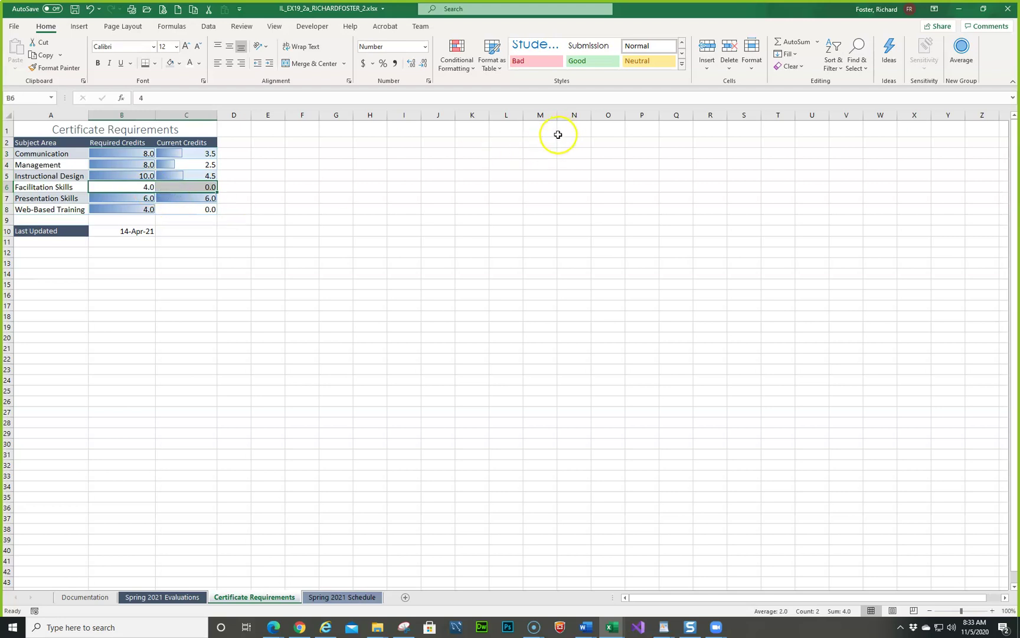
pyautogui.click(472, 69)
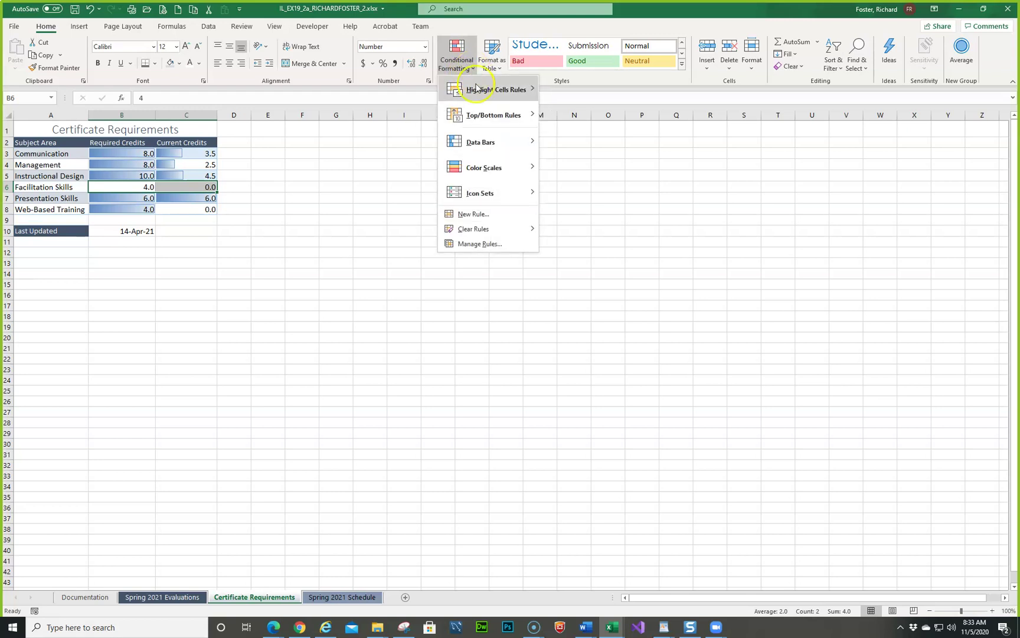
pyautogui.click(489, 144)
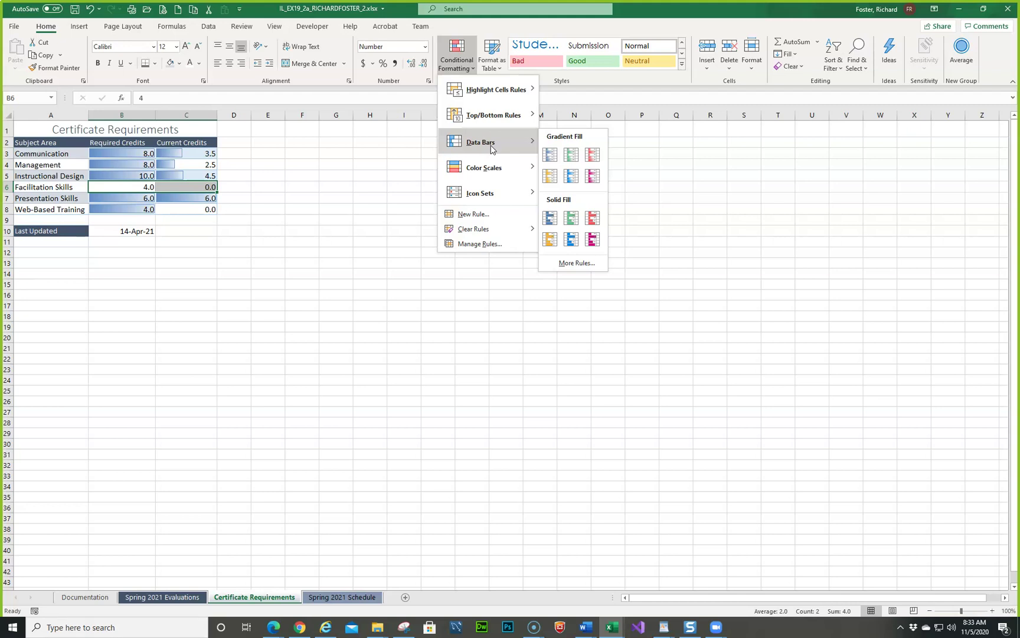
pyautogui.click(551, 155)
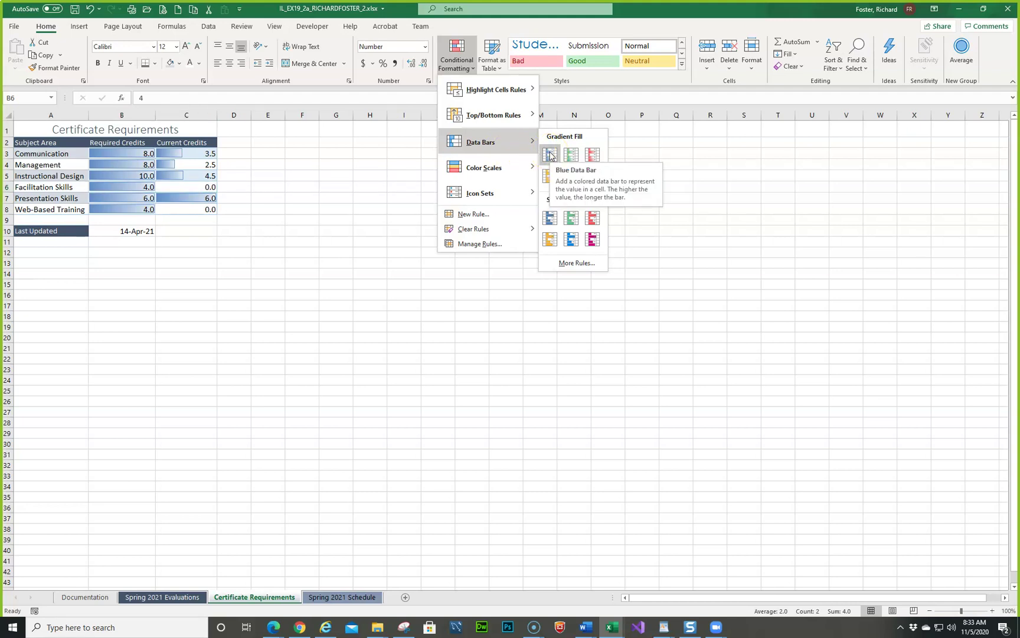
pyautogui.click(550, 155)
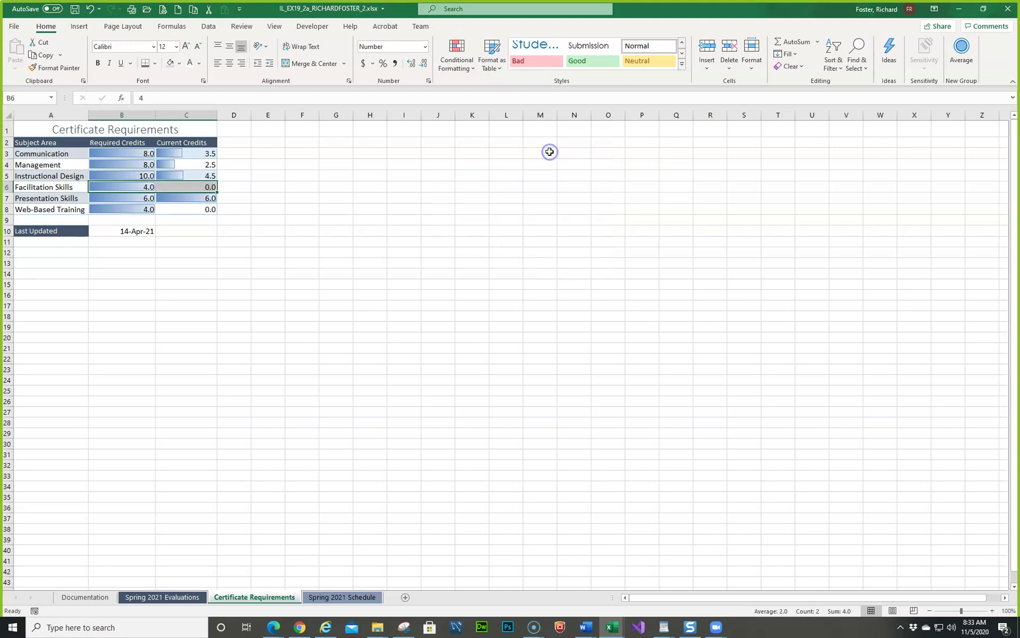
pyautogui.click(465, 261)
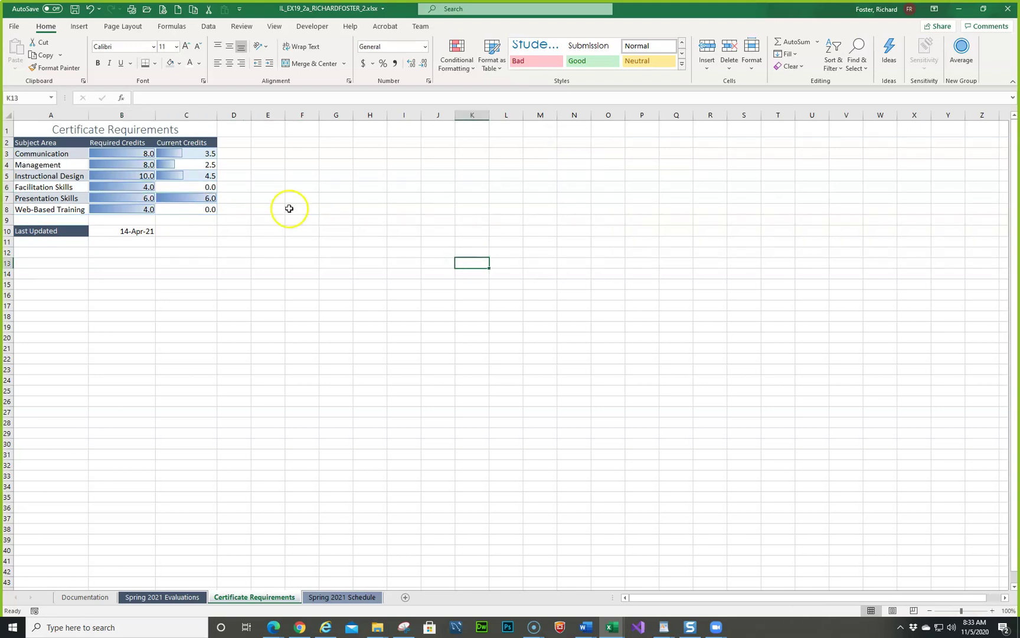
# Compare the data bar in cell C6 with Final Figure 2 in the Word instructions
pyautogui.click(176, 186)
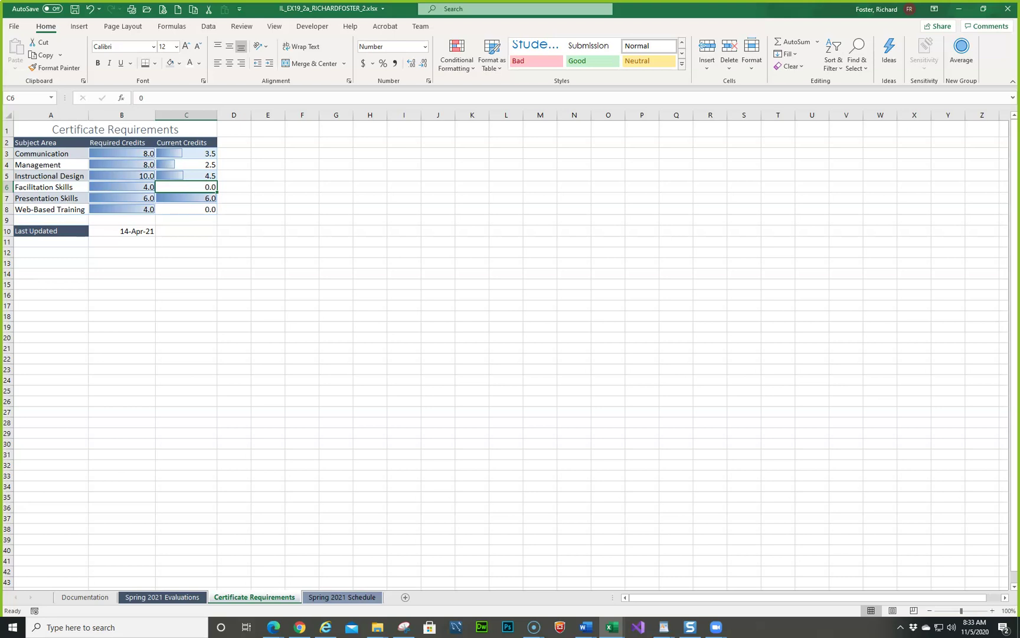
pyautogui.moveTo(1, 245); pyautogui.dragTo(908, 128)
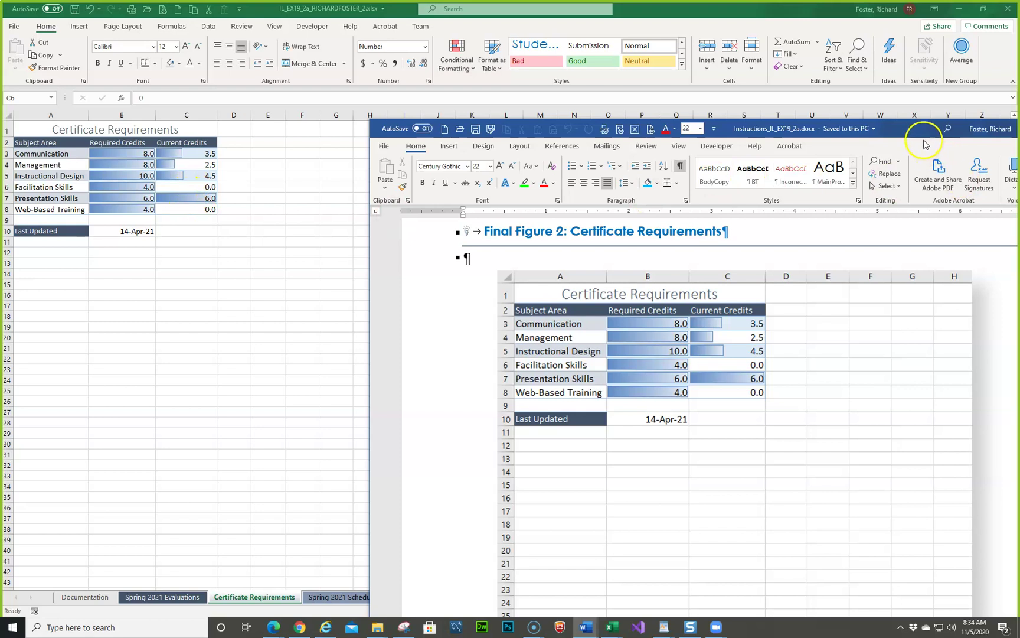
pyautogui.moveTo(917, 133); pyautogui.dragTo(0, 126)
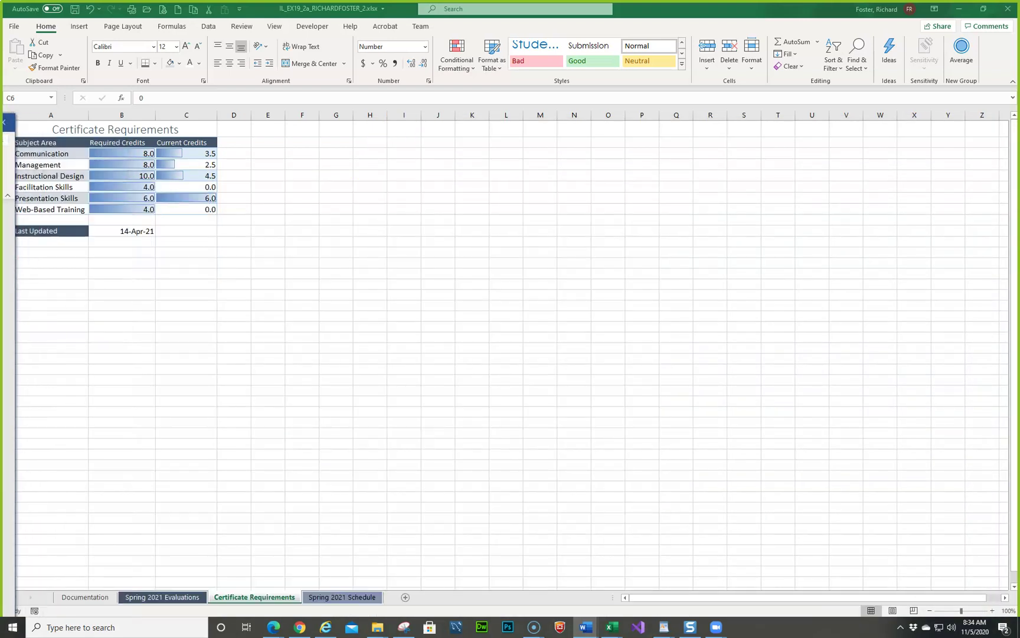
# Enter 3.5 in cell C6 to test its data bar, and undo the entry
pyautogui.click(194, 188)
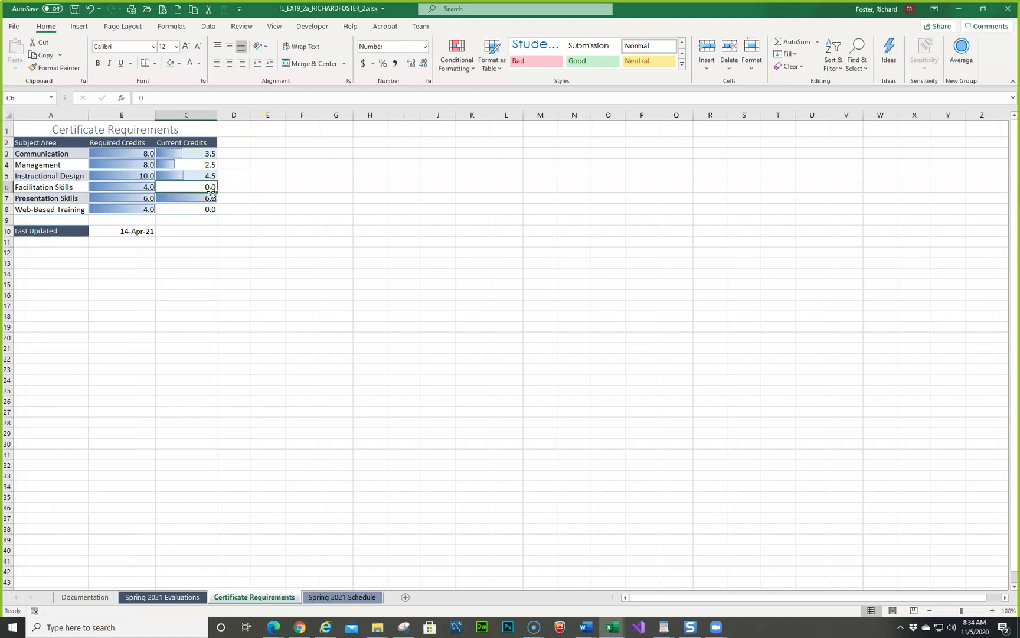
pyautogui.write('3.5')
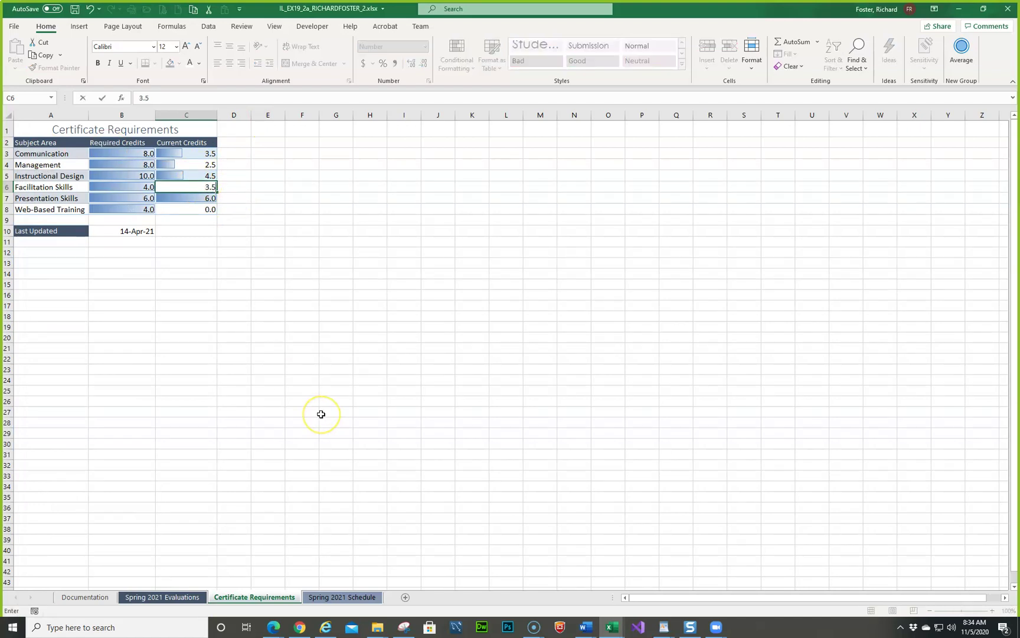
pyautogui.press('Return')
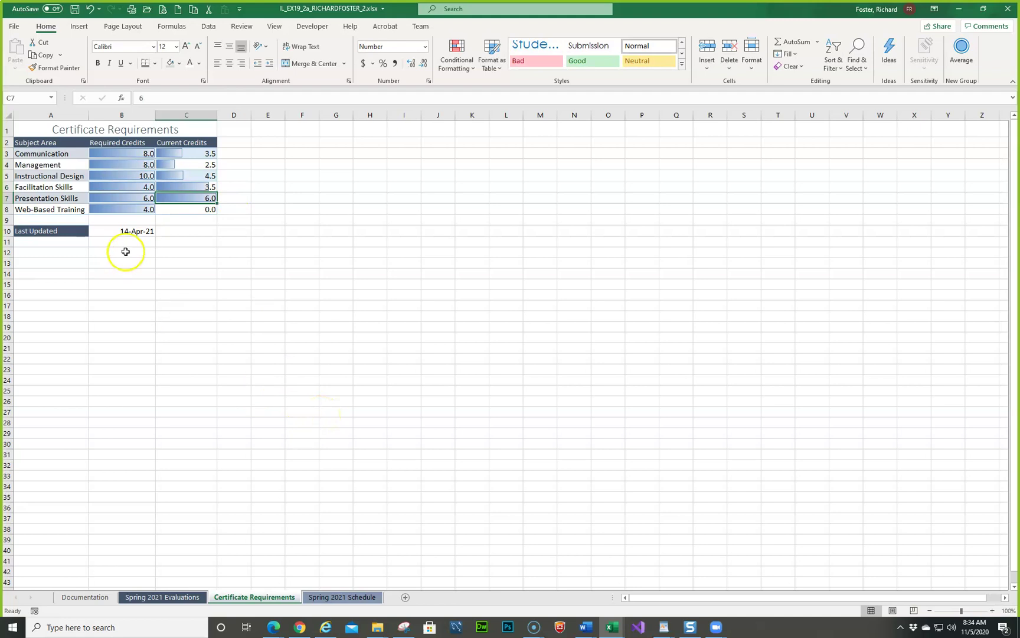
pyautogui.click(90, 9)
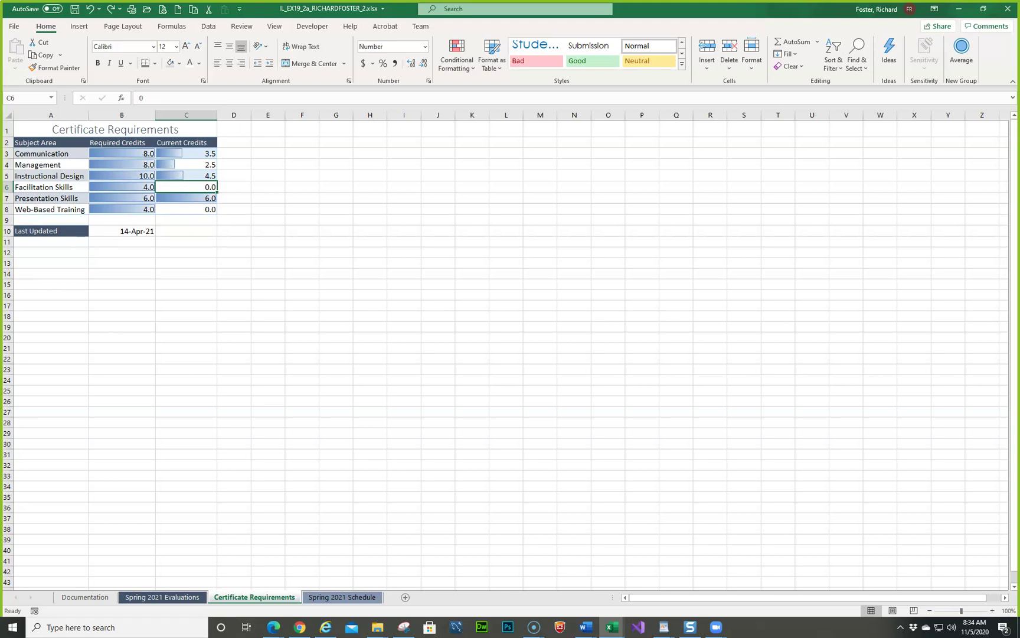
# Move the Certificate Requirements worksheet to the end of the workbook, after Spring 2021 Schedule, and save the workbook
pyautogui.rightClick(264, 599)
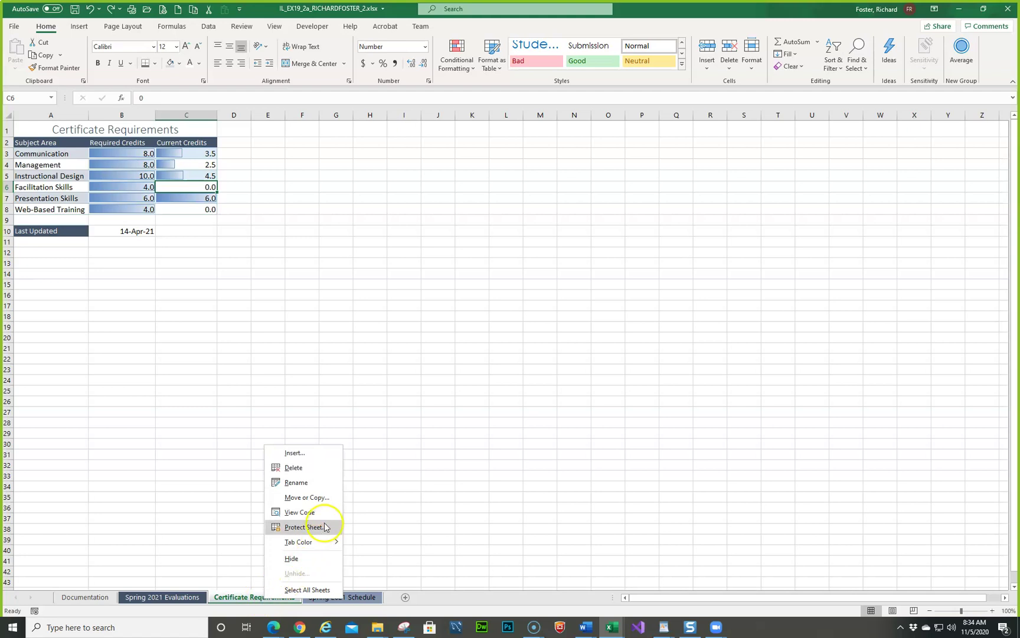
pyautogui.click(321, 498)
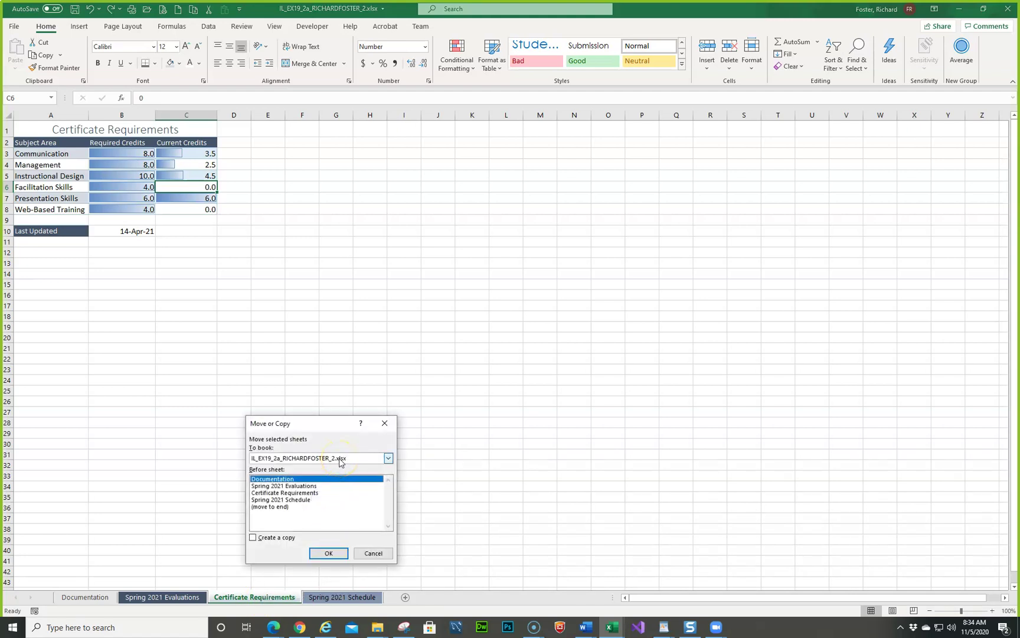
pyautogui.click(258, 572)
pyautogui.click(258, 566)
pyautogui.click(284, 493)
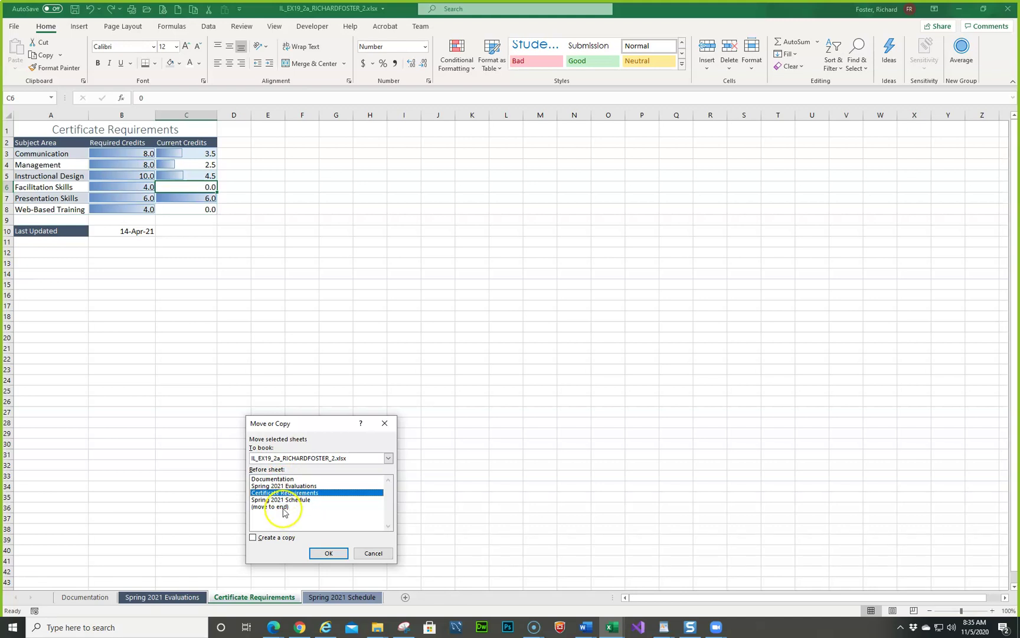
pyautogui.click(282, 507)
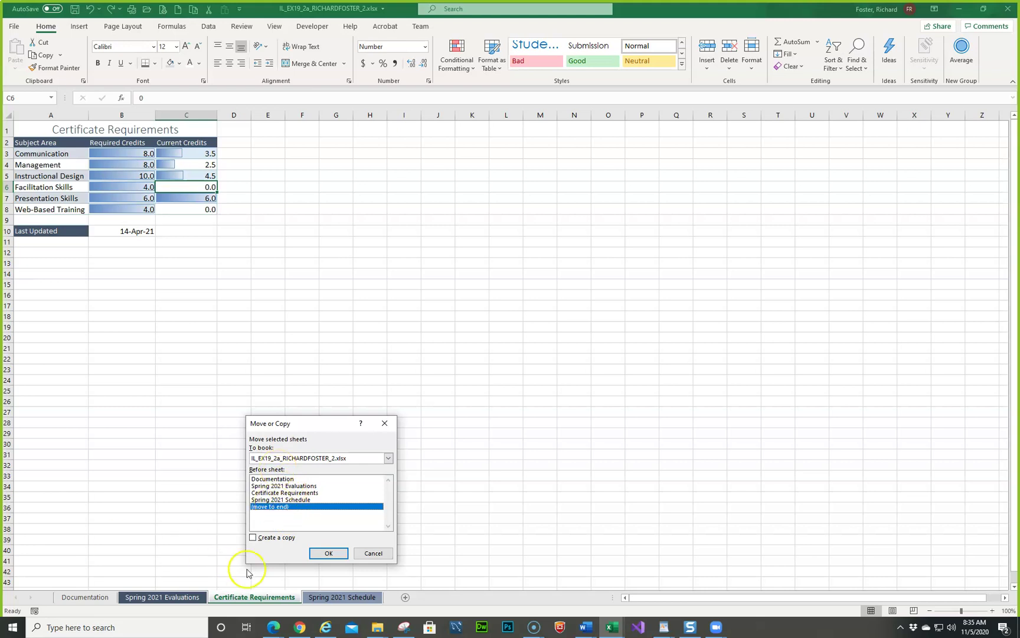
pyautogui.click(328, 553)
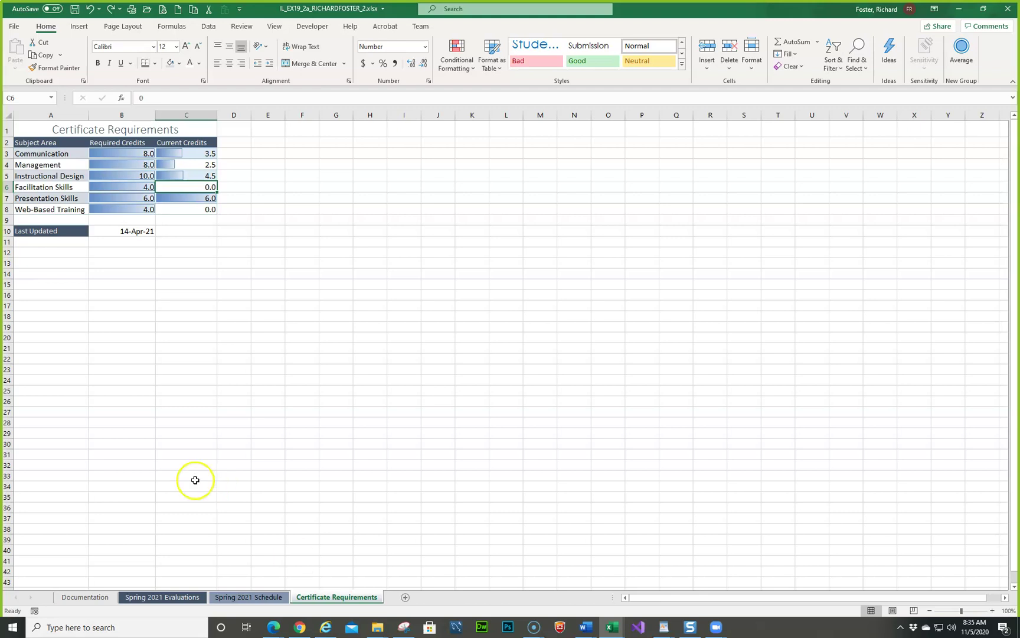
pyautogui.moveTo(320, 598)
pyautogui.mouseDown()
pyautogui.moveTo(243, 601)
pyautogui.moveTo(331, 598)
pyautogui.mouseUp()
pyautogui.click(77, 10)
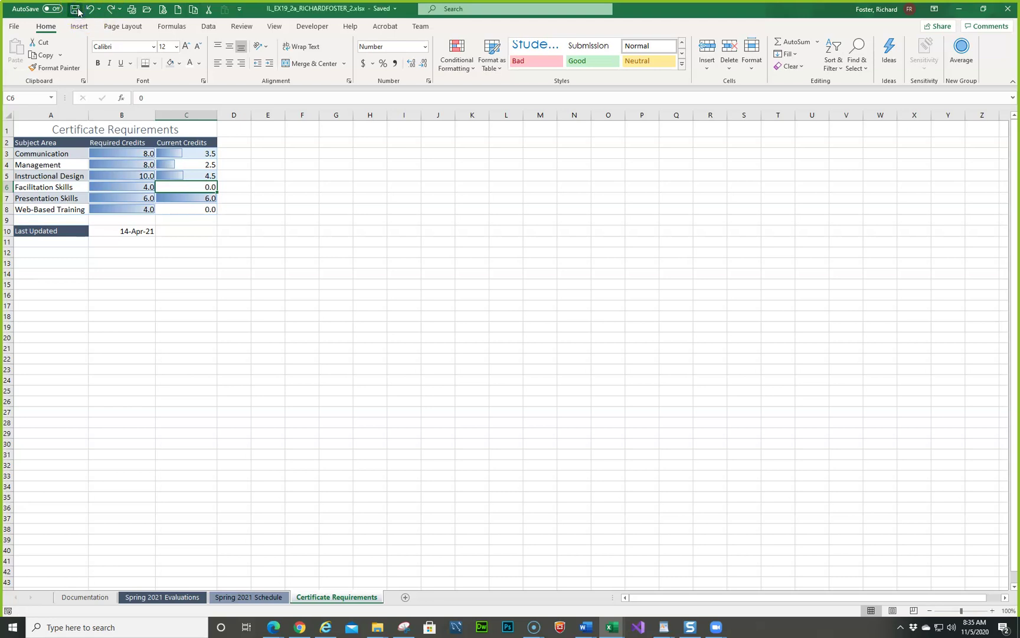